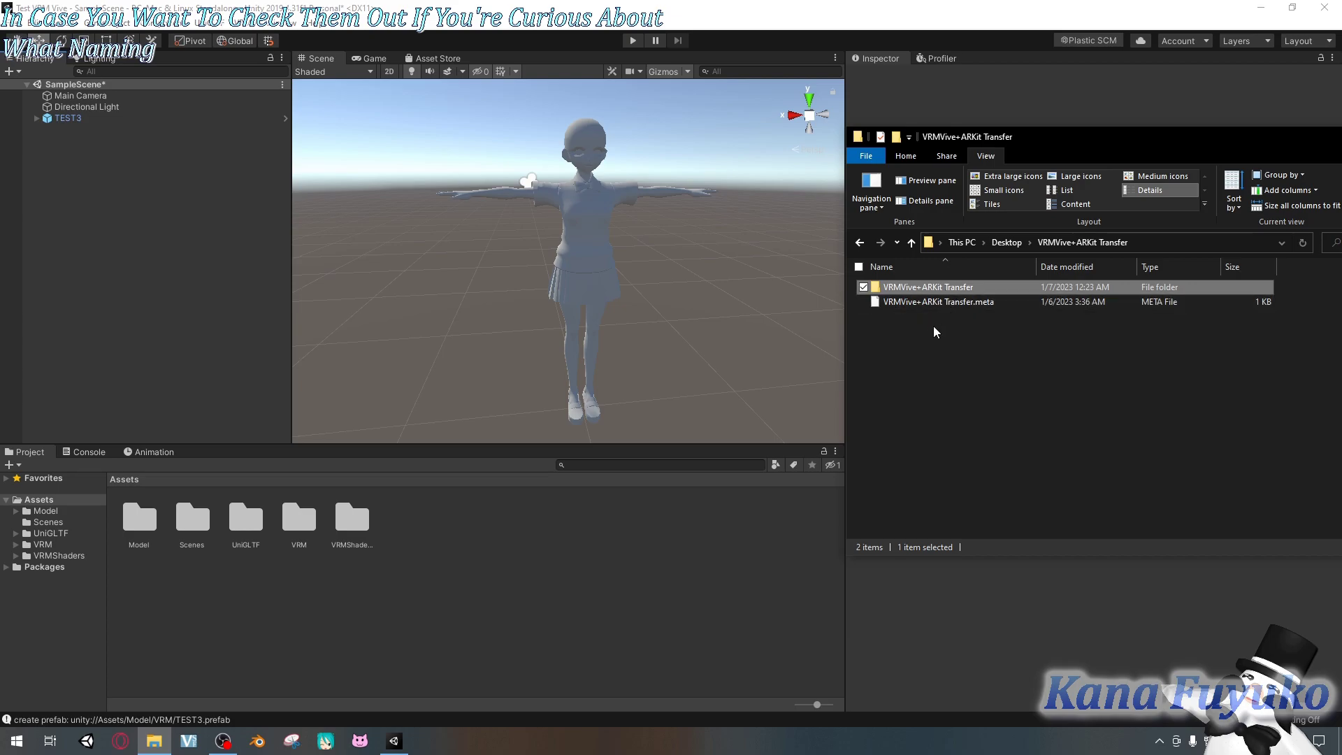
Move the File Explorer window to the middle of the screen.
drag(1017, 137, 607, 194)
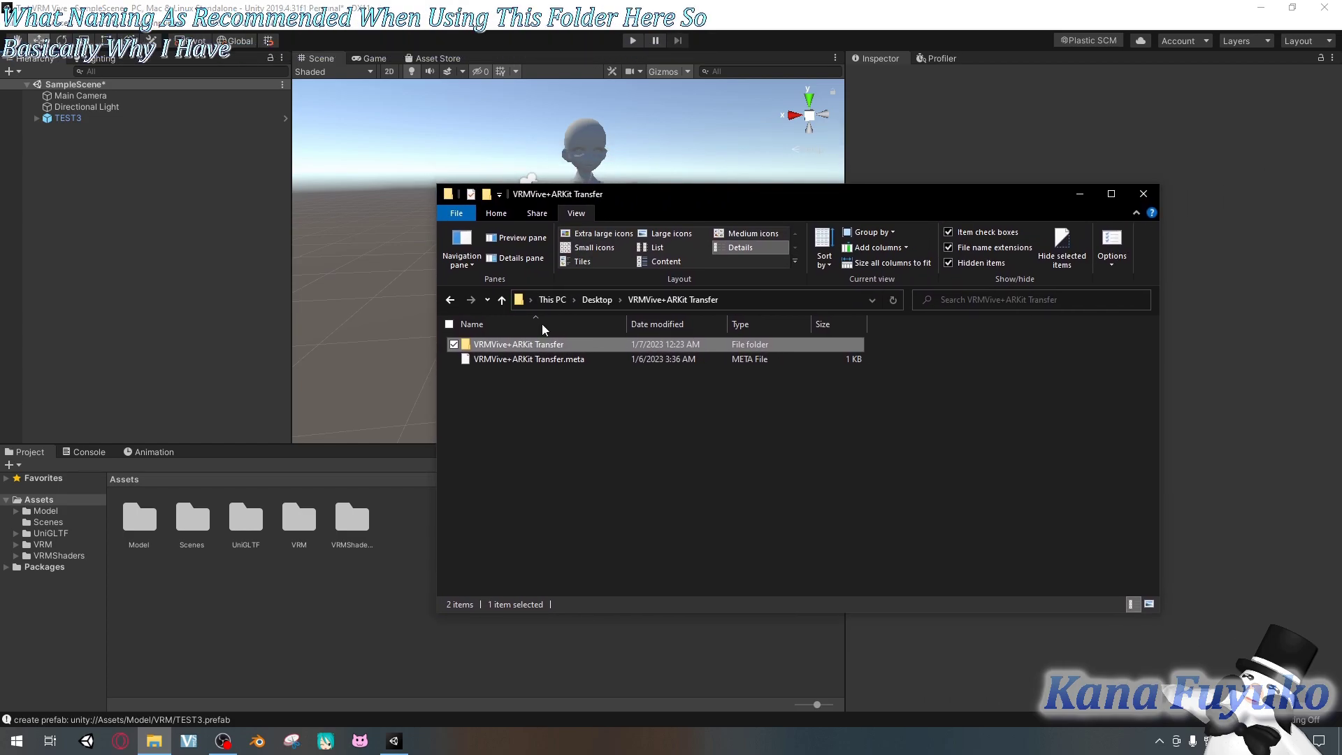
double_click(527, 345)
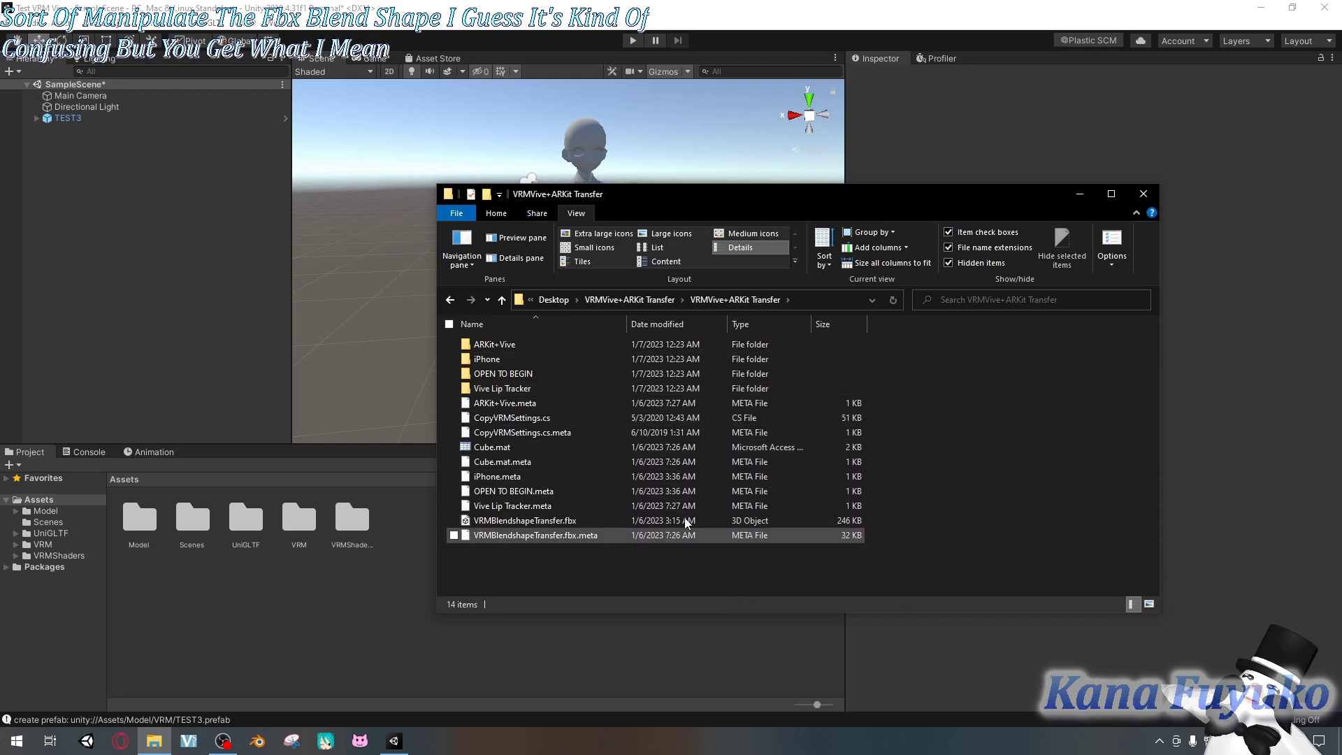
Return Explorer to the outer transfer folder, move it aside, and bring Unity forward.
click(660, 300)
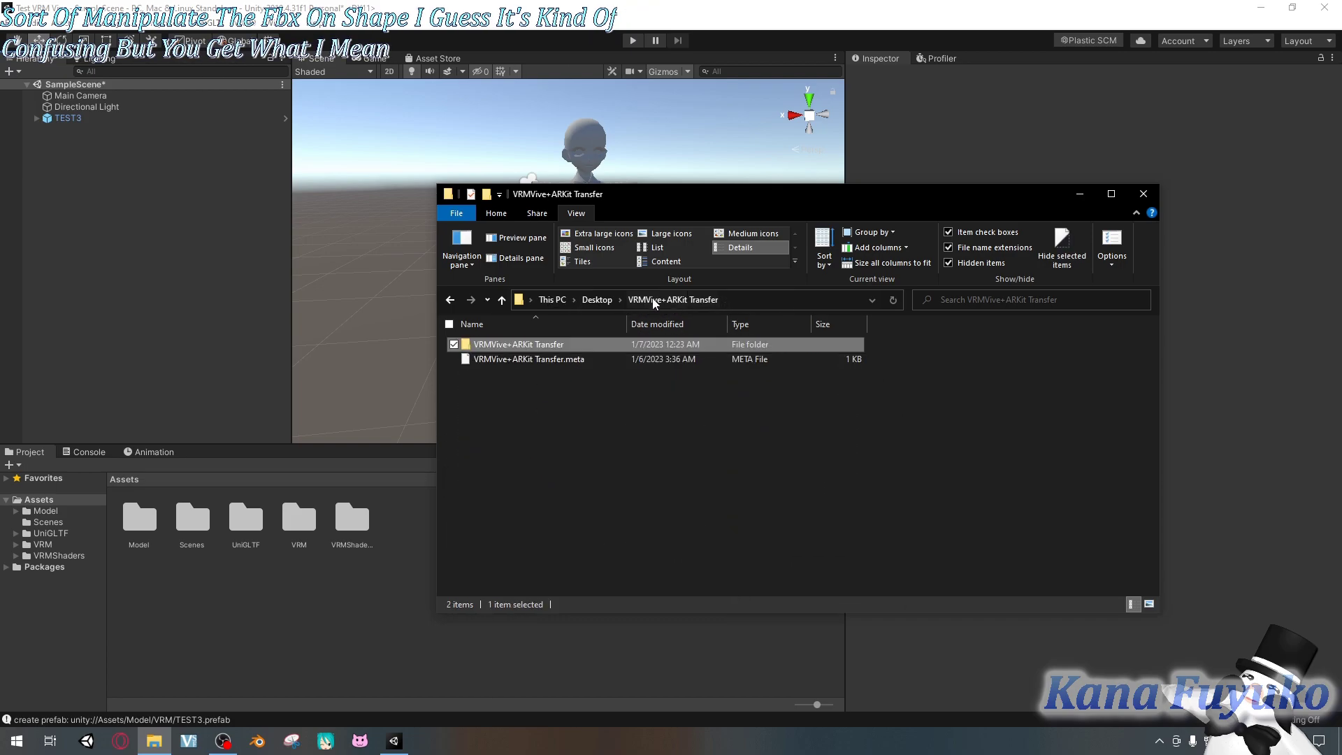
click(545, 404)
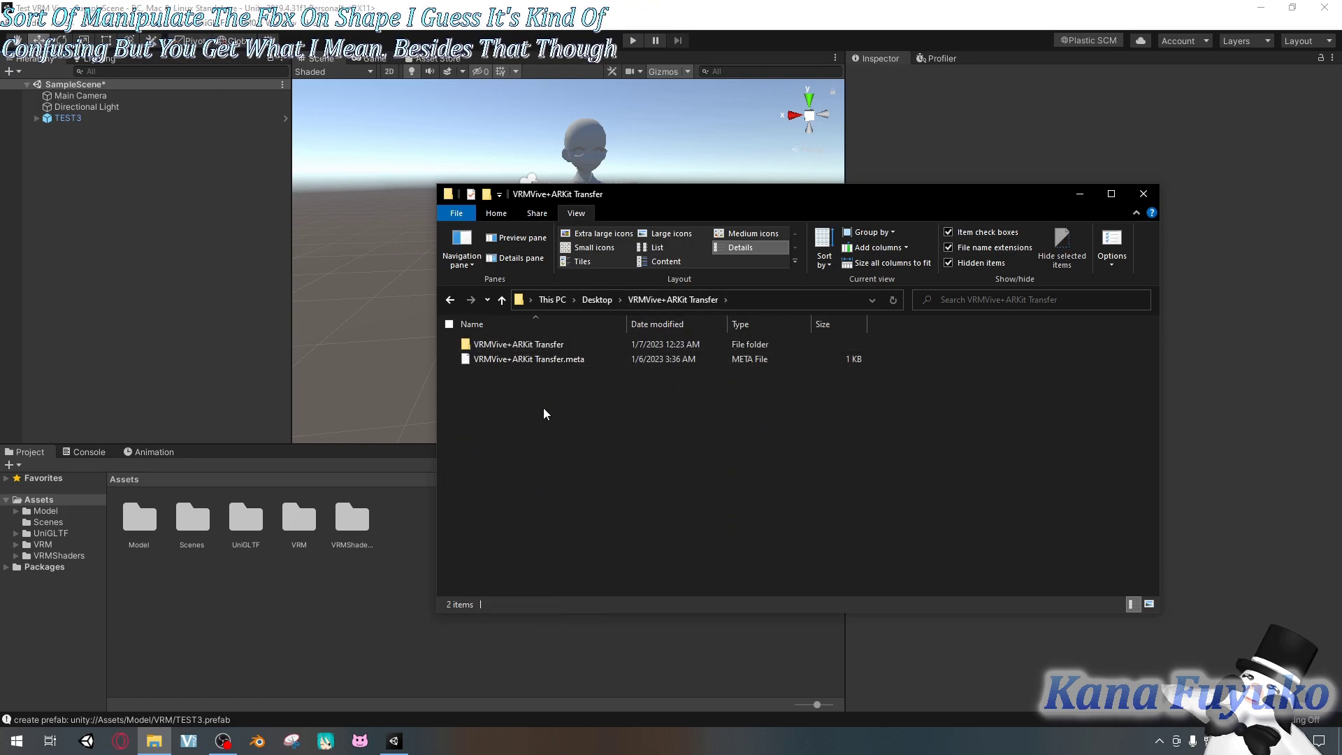
drag(611, 191, 1063, 184)
click(220, 355)
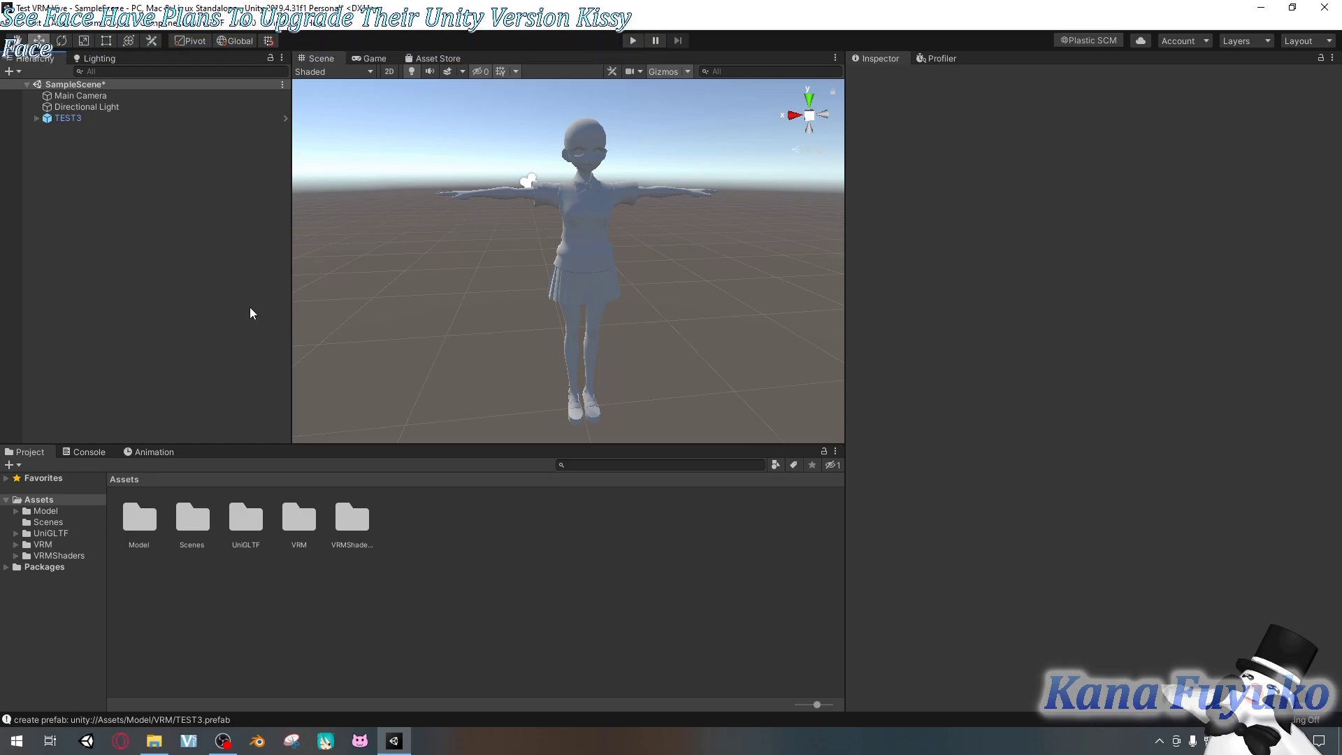
Expand Model > VRM in the Project tree, adjust the scene view, and open TEST3.BlendShapes.
click(17, 511)
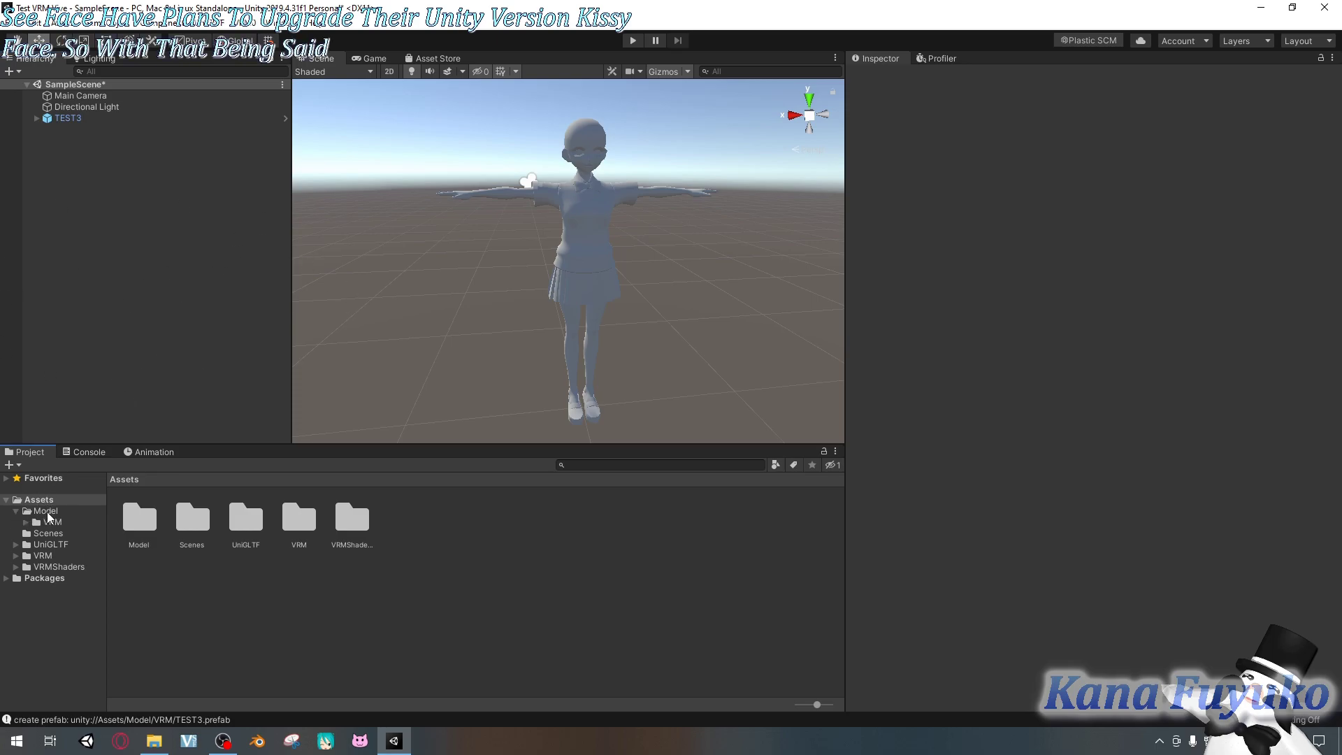
click(30, 523)
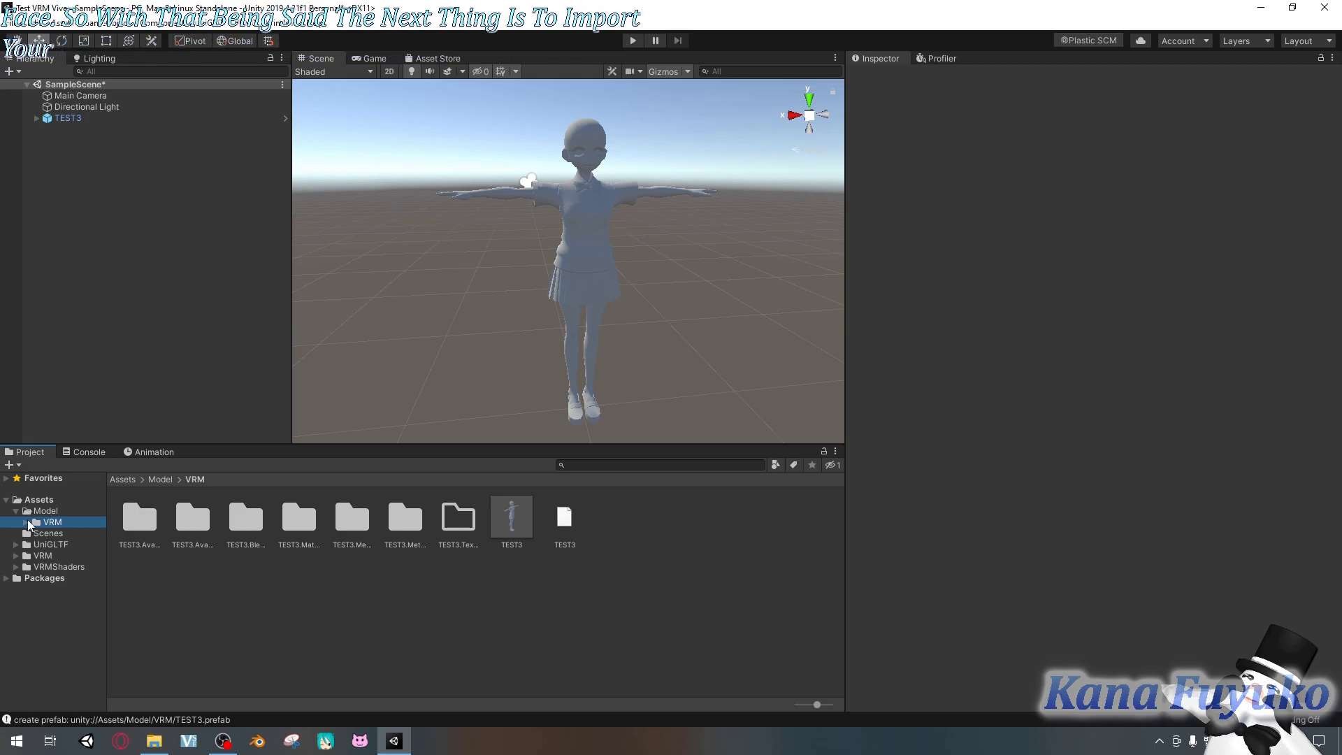
click(26, 522)
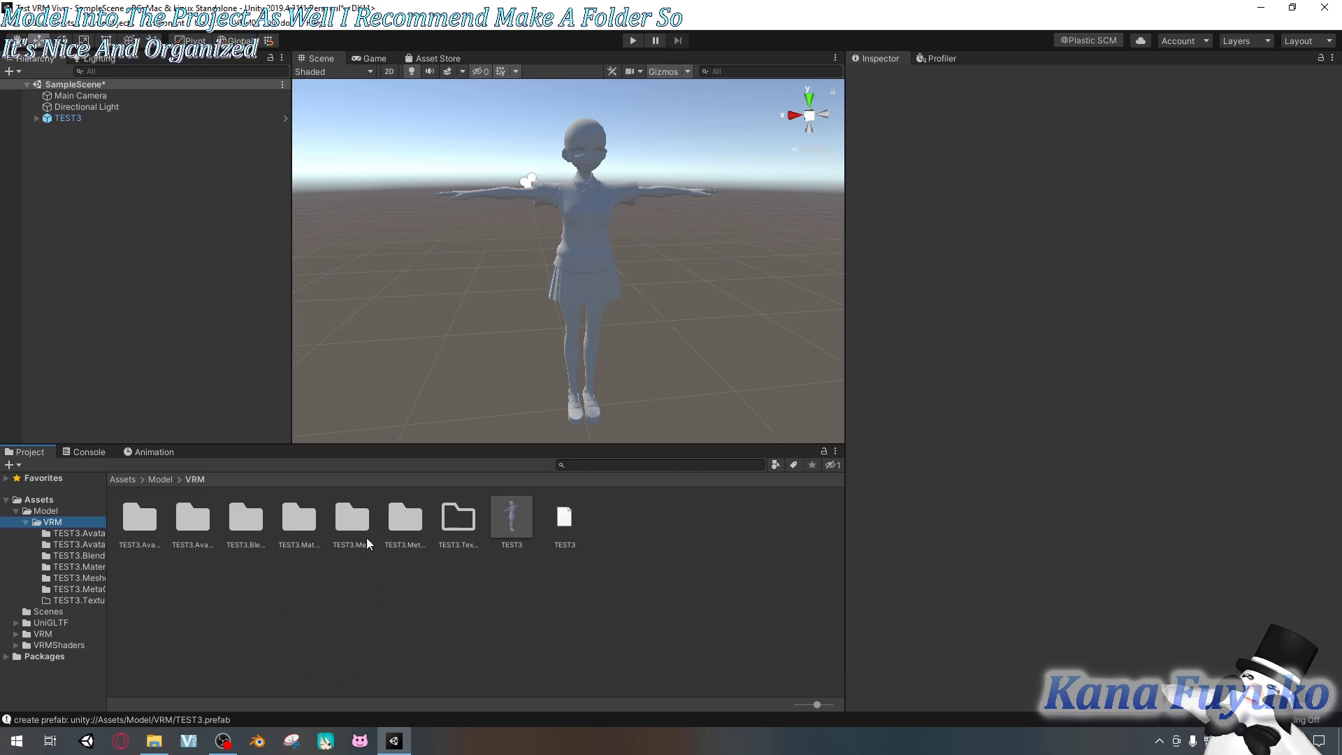
right_drag(559, 157, 571, 140)
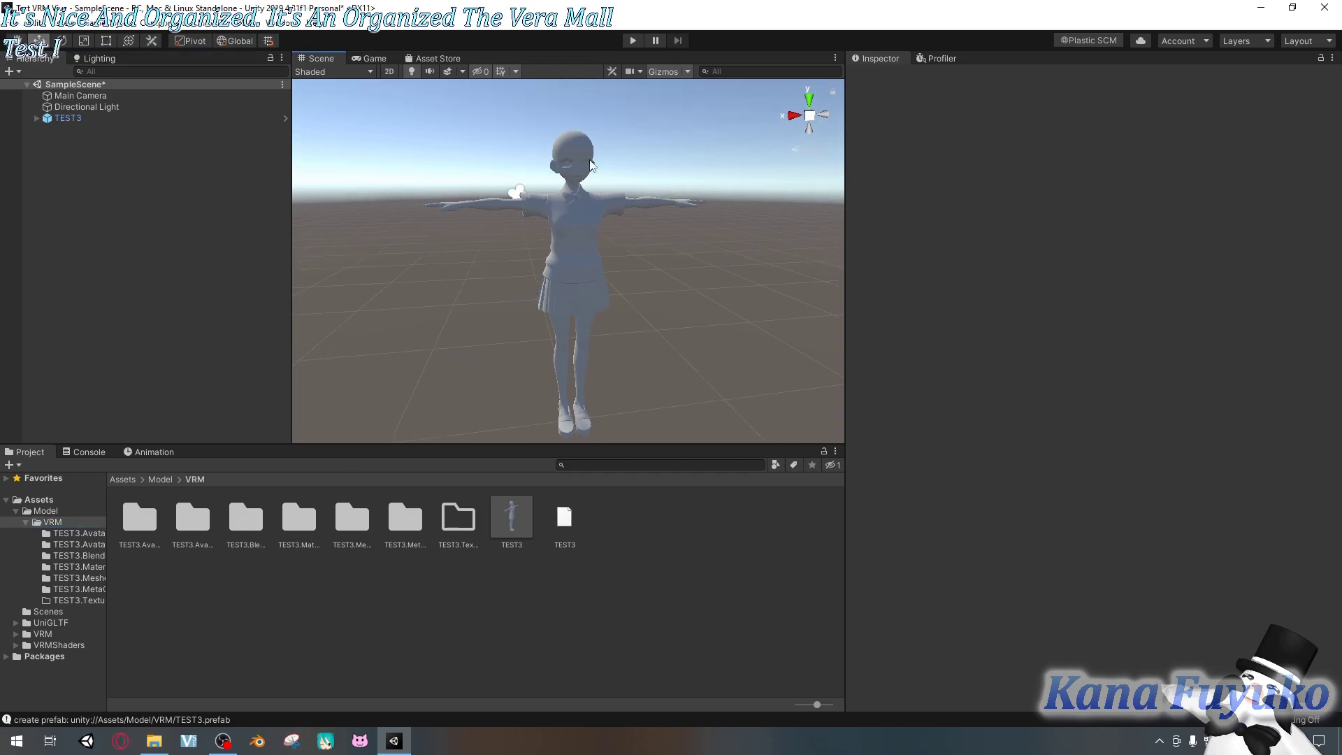
right_drag(585, 274, 564, 342)
double_click(245, 525)
Open TEST3.BlendShapes from the VRM folder and select its BlendShape asset.
click(195, 480)
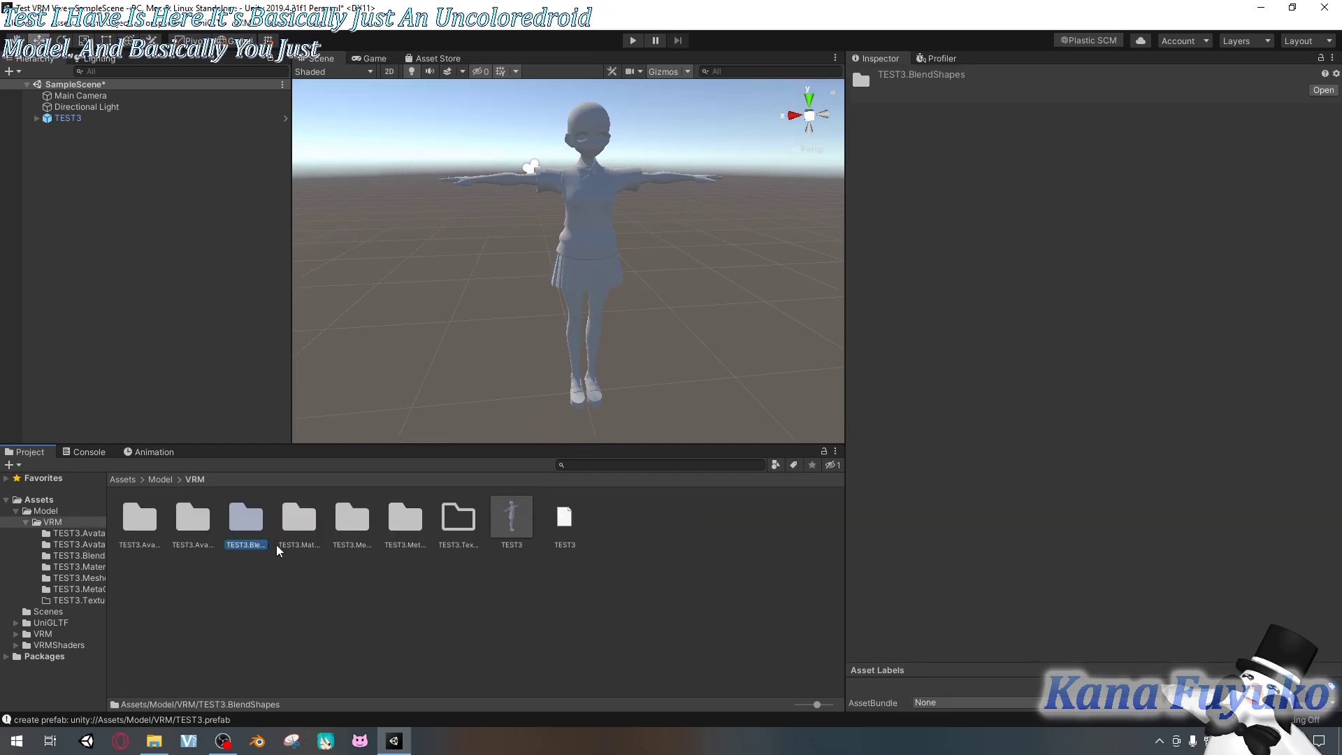
double_click(240, 531)
click(257, 523)
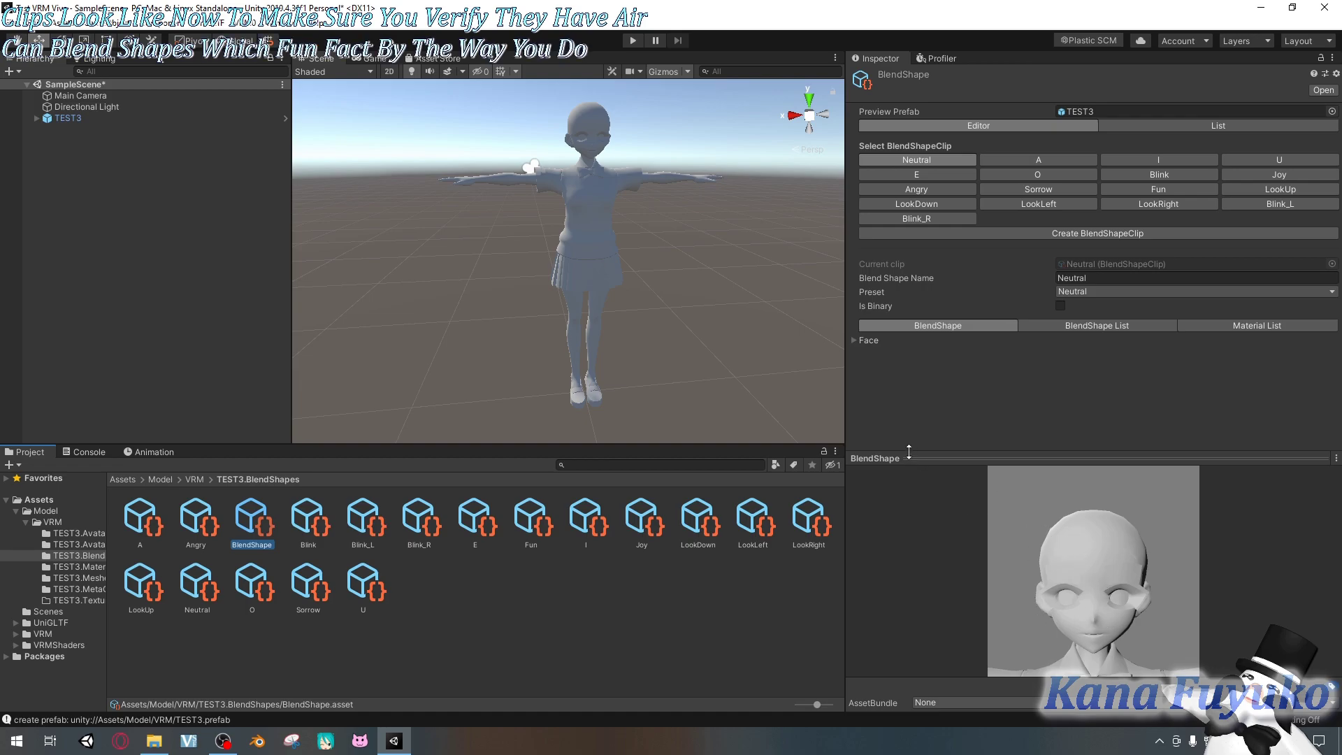
Show the Neutral face preview and turn TEST3's head to check different angles.
click(920, 512)
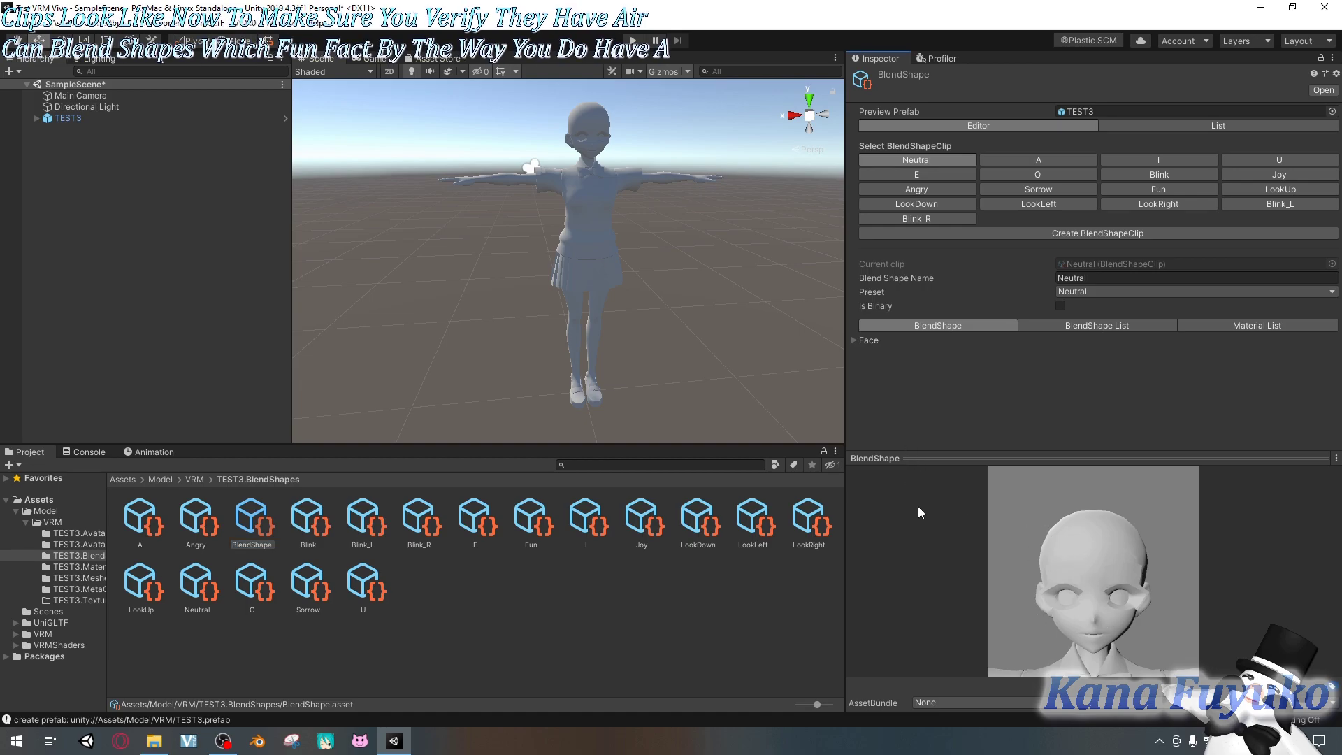
click(929, 460)
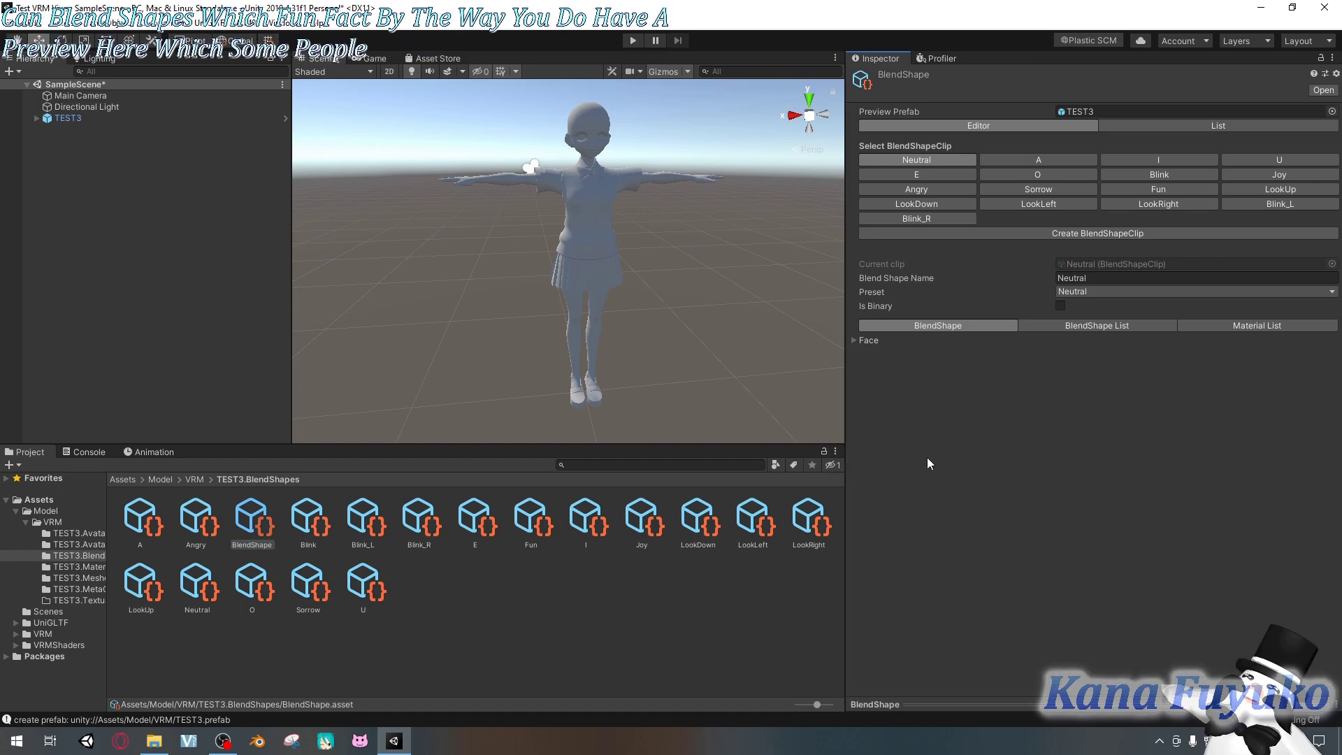
click(944, 703)
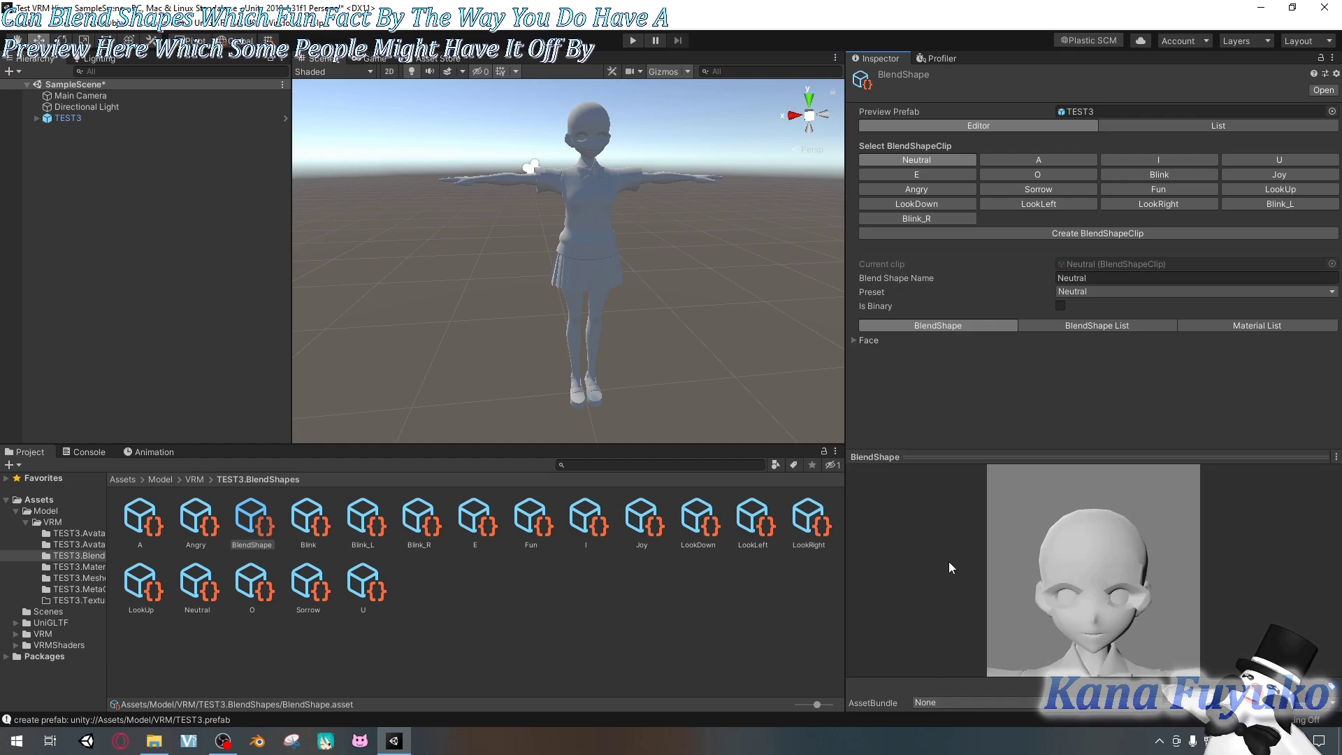
click(944, 455)
click(918, 702)
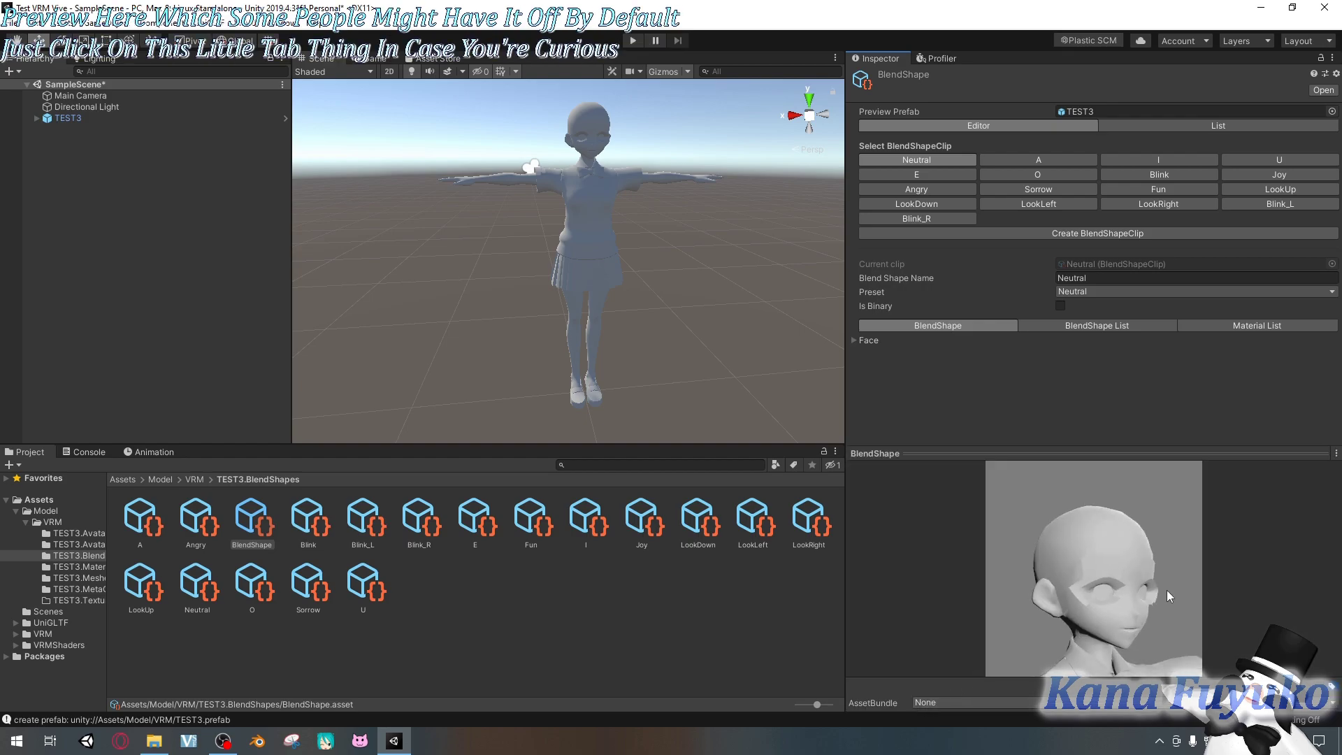
drag(1101, 567, 1045, 634)
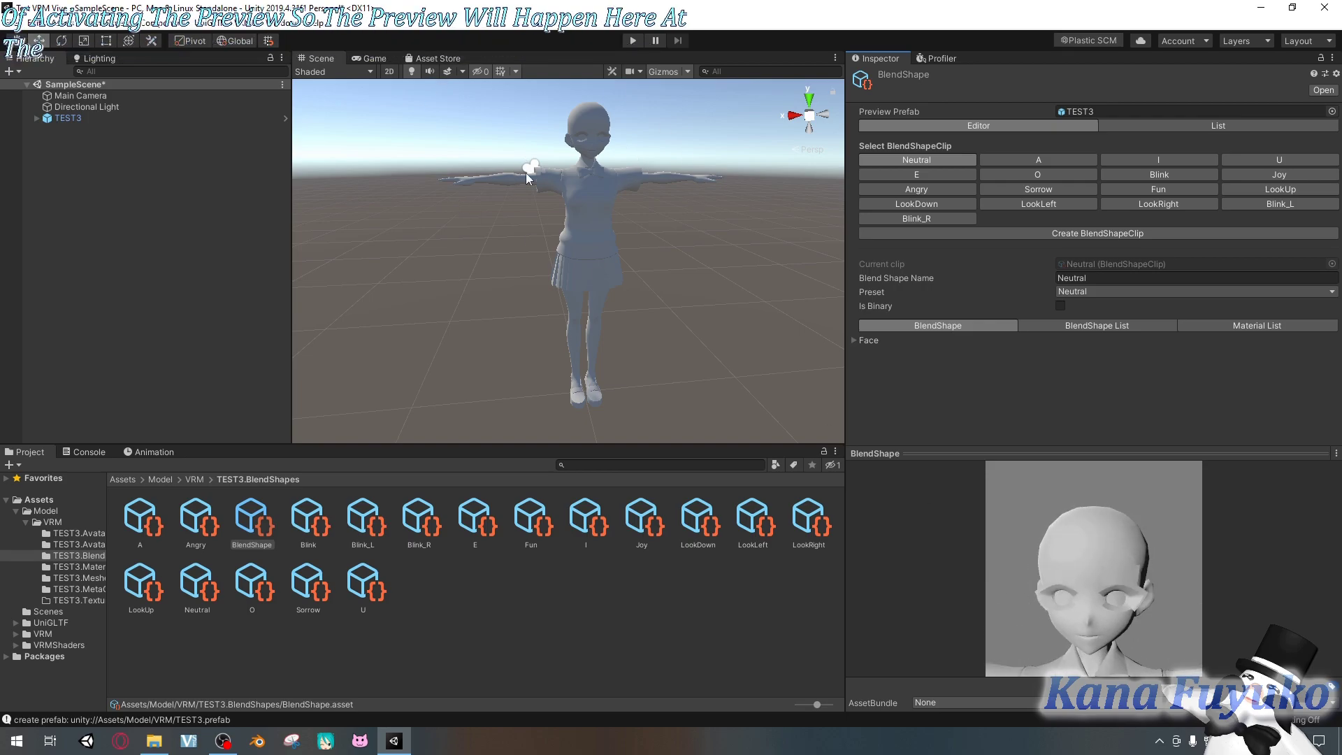
scroll(537, 187, up, 2)
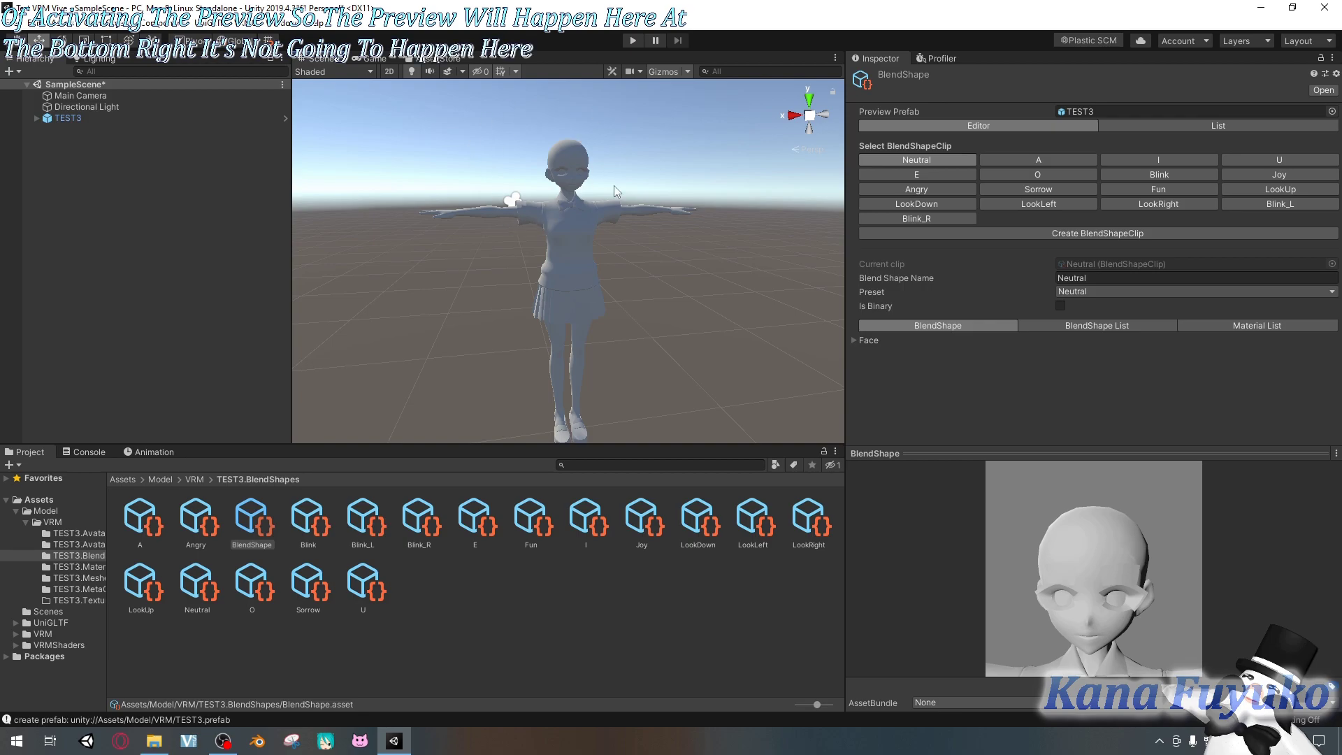
right_drag(535, 186, 372, 228)
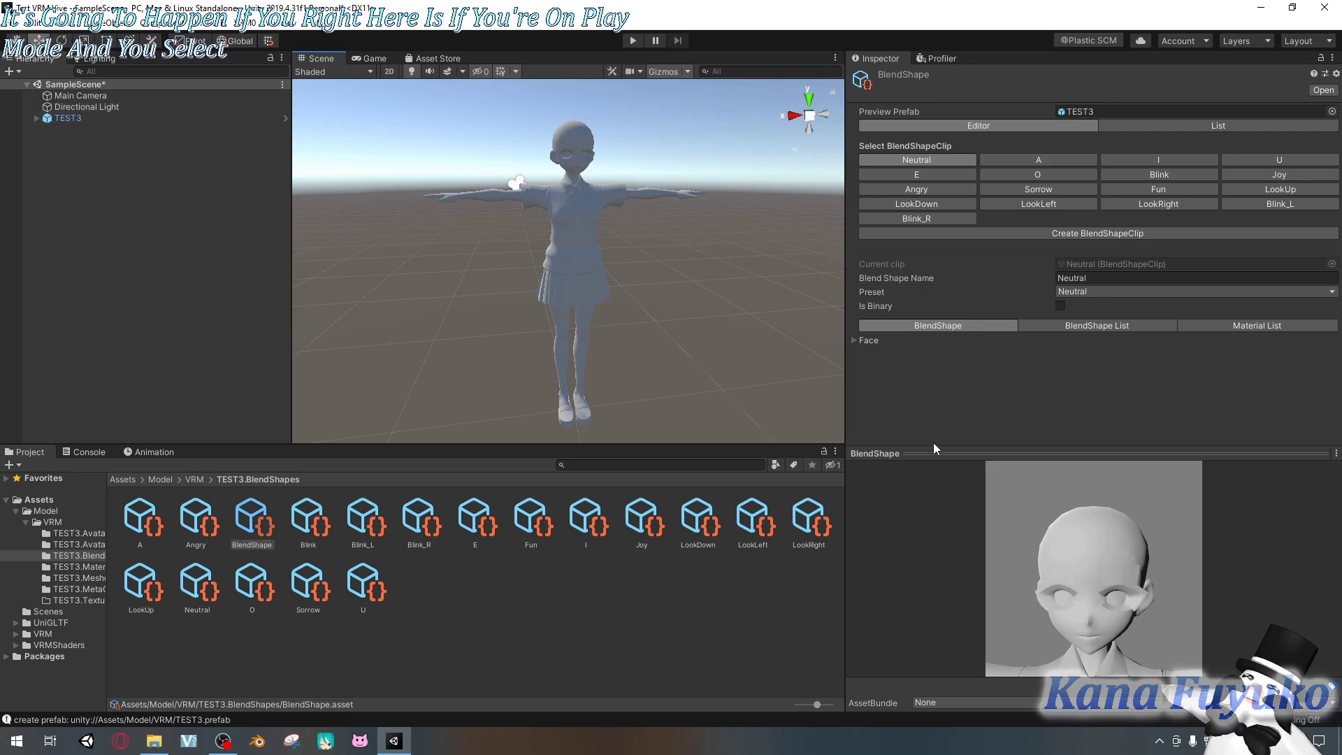
drag(1035, 503, 1125, 602)
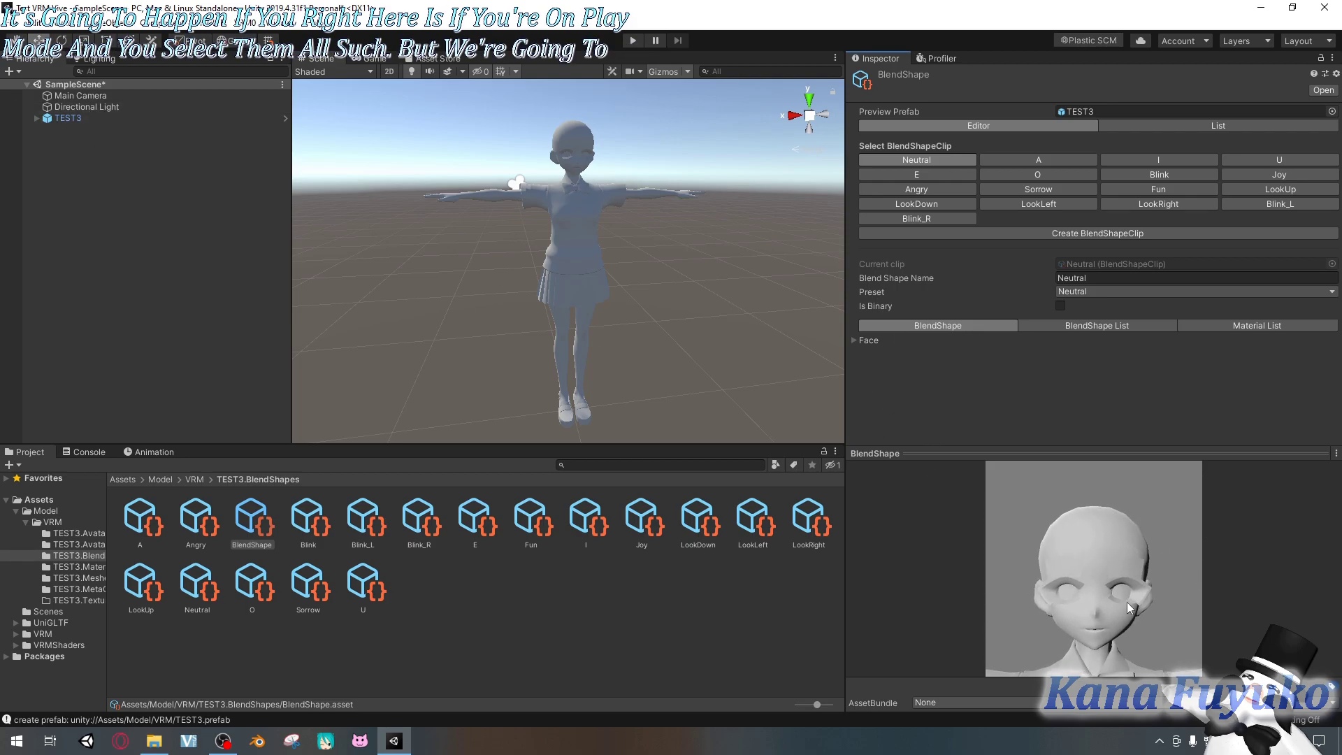
click(853, 340)
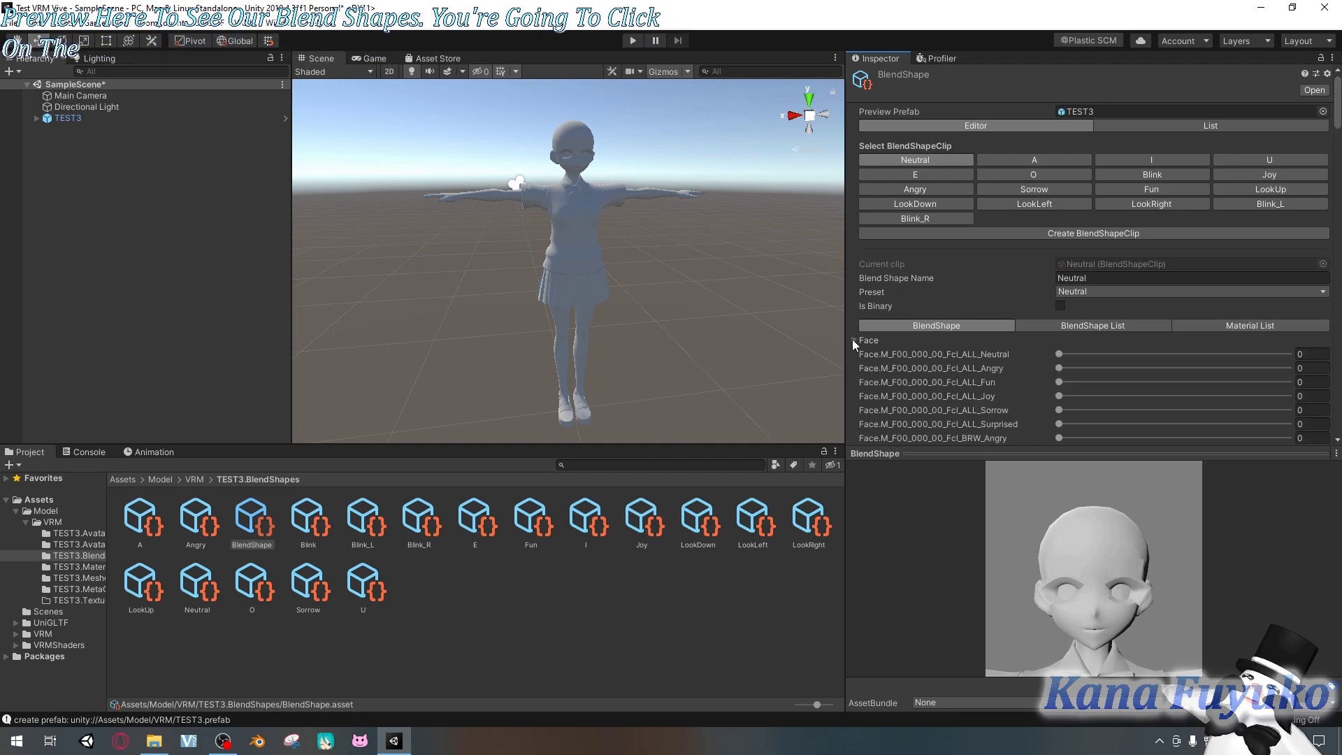
scroll(887, 349, down, 15)
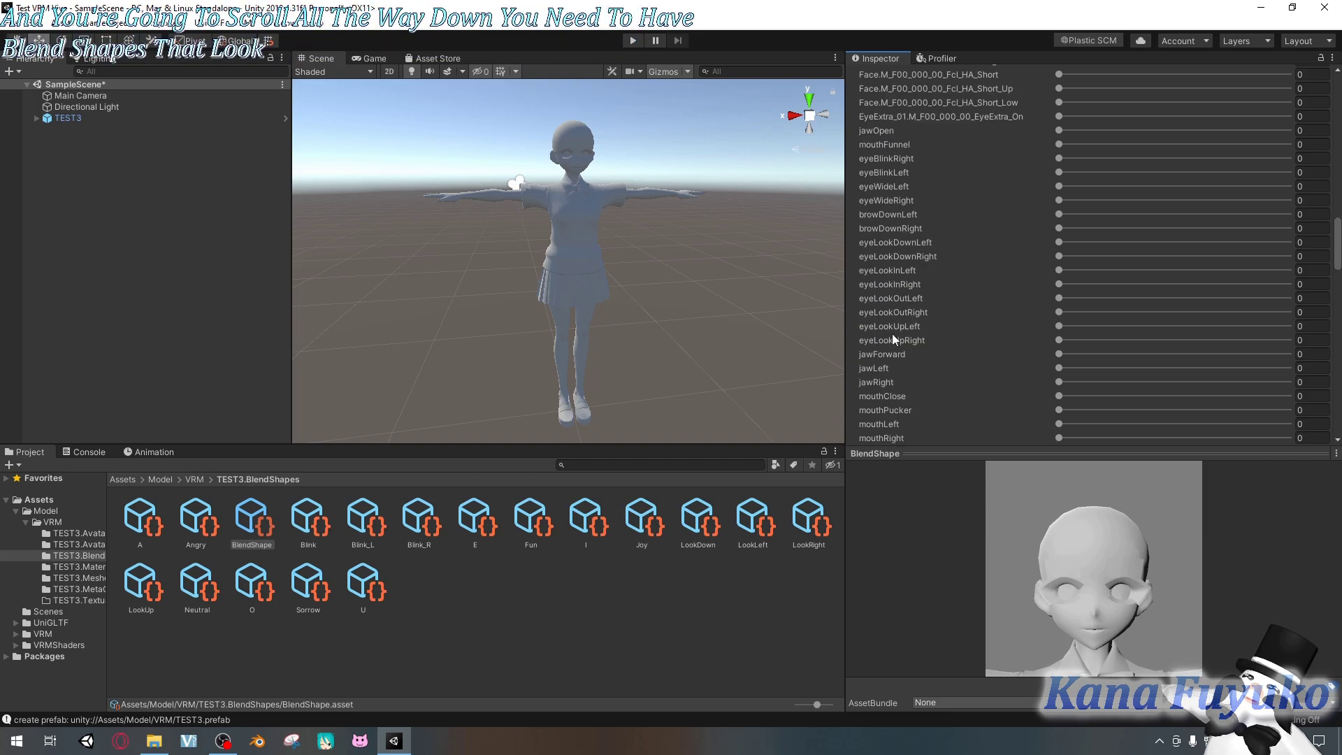
scroll(902, 293, down, 15)
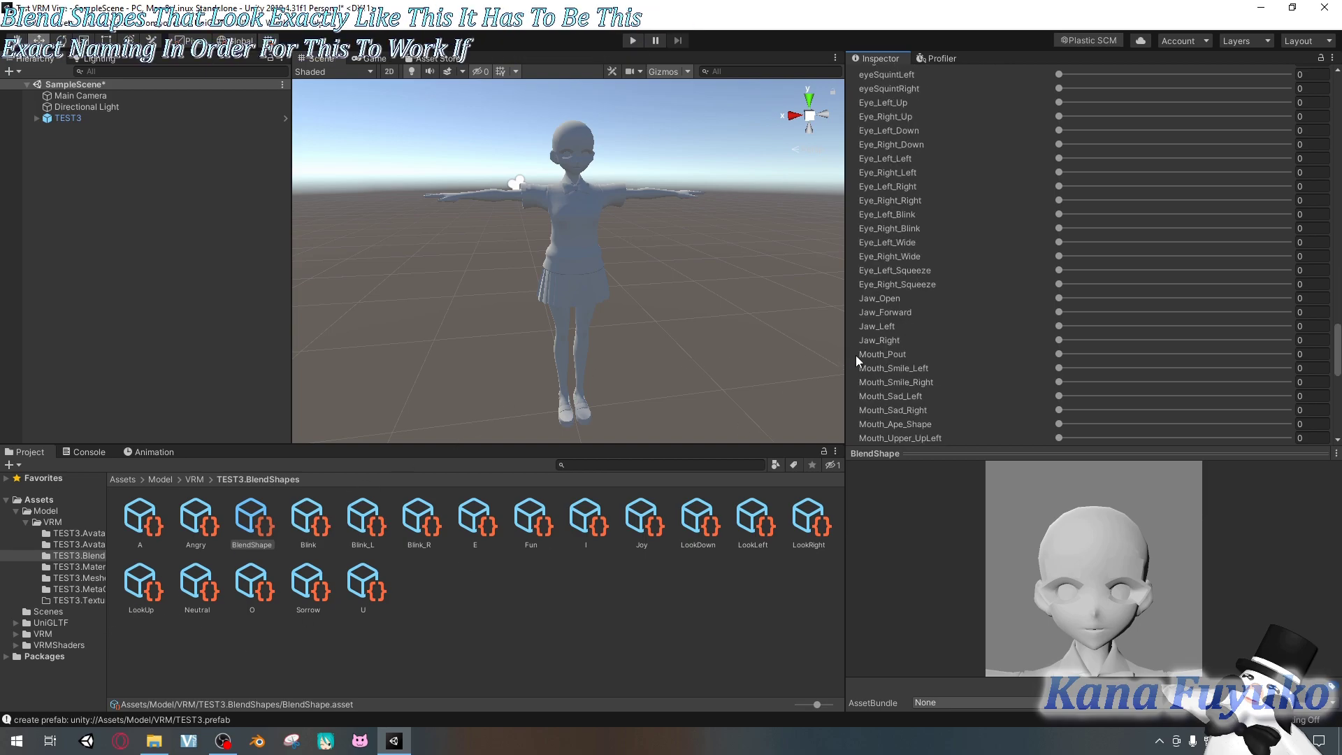
scroll(896, 356, down, 10)
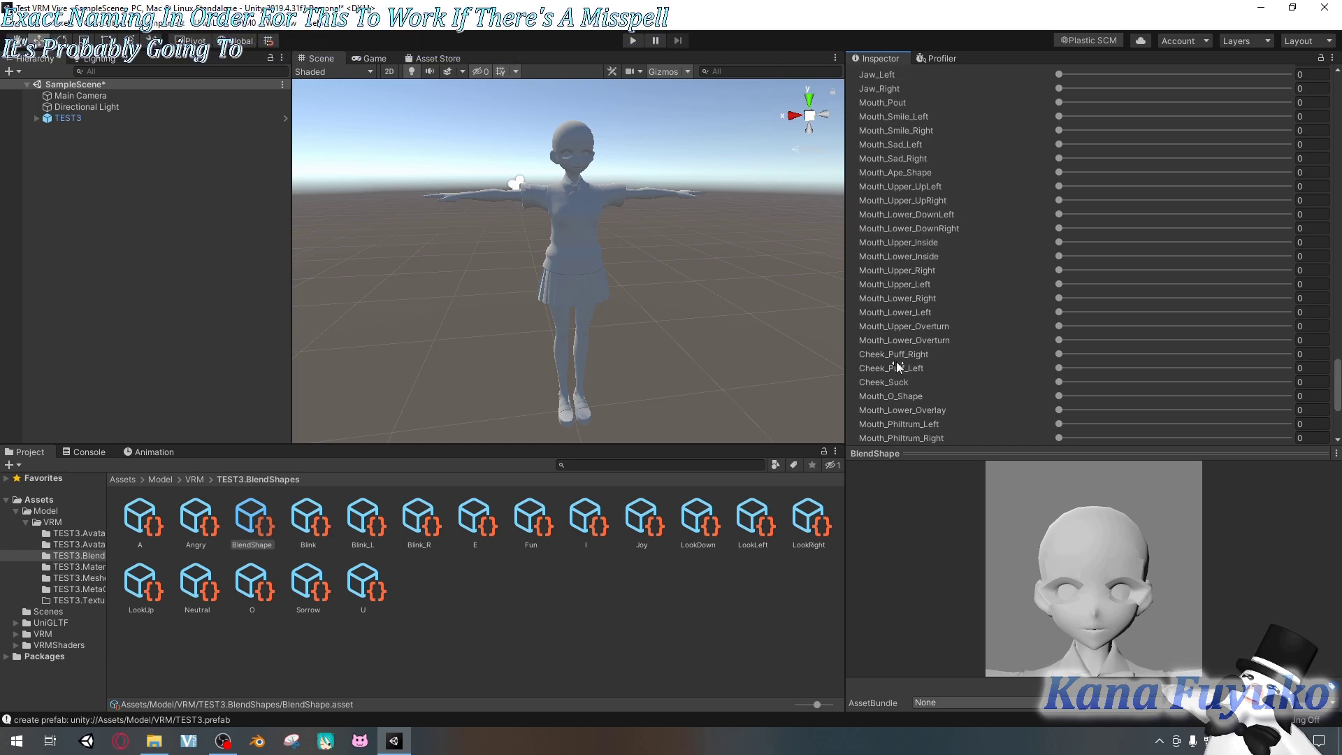
scroll(896, 362, up, 10)
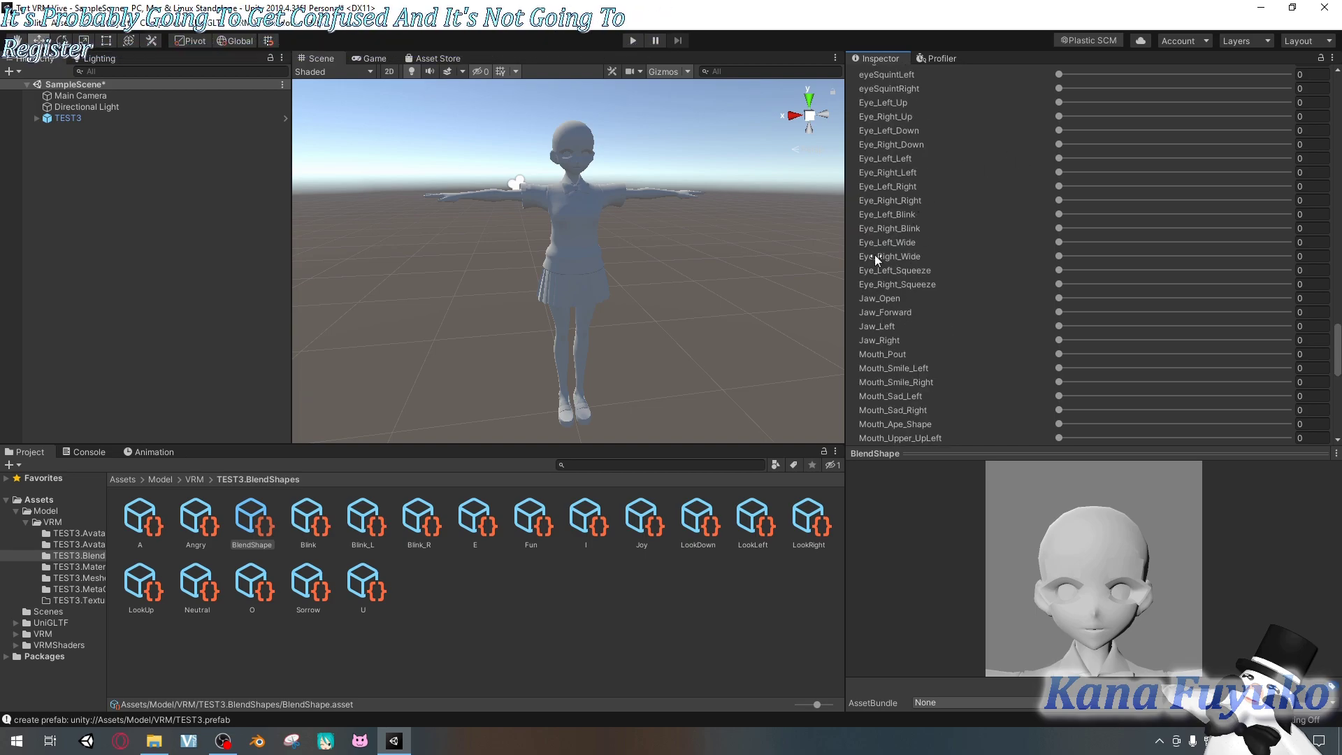
scroll(895, 265, down, 15)
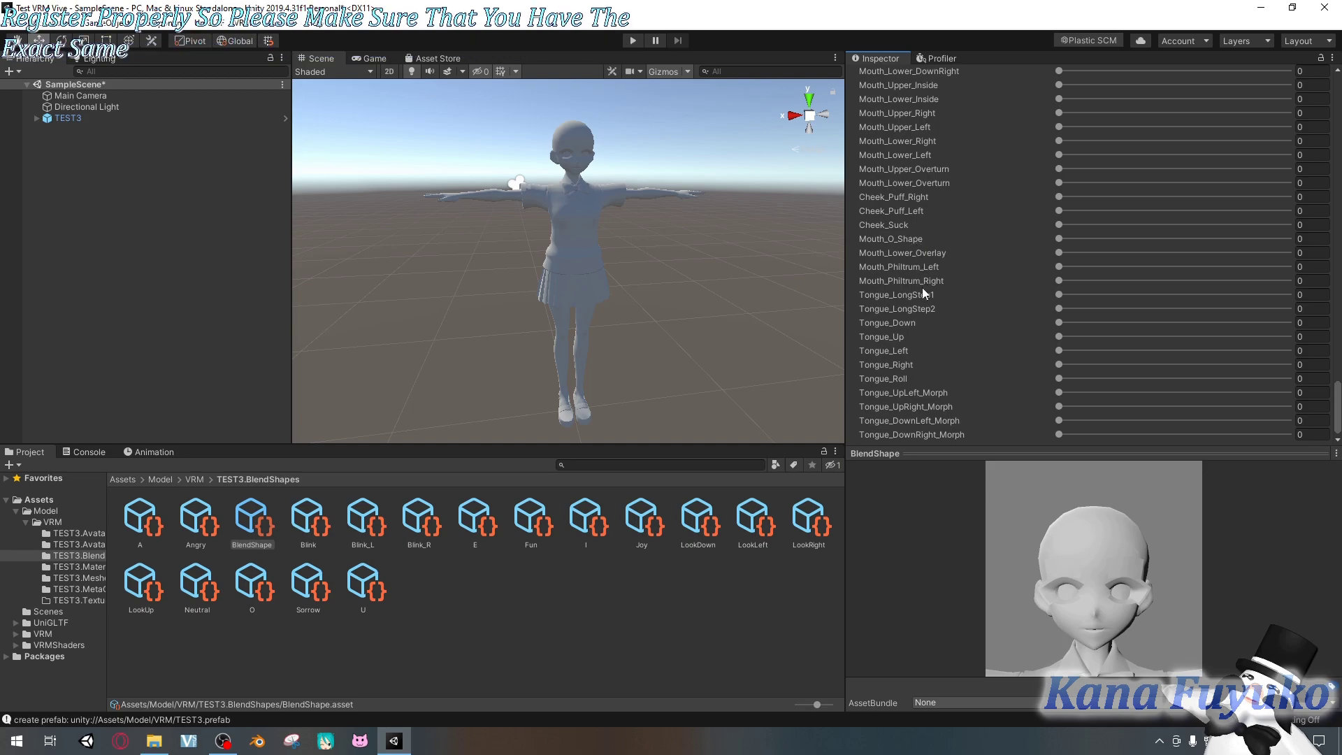
scroll(924, 287, up, 10)
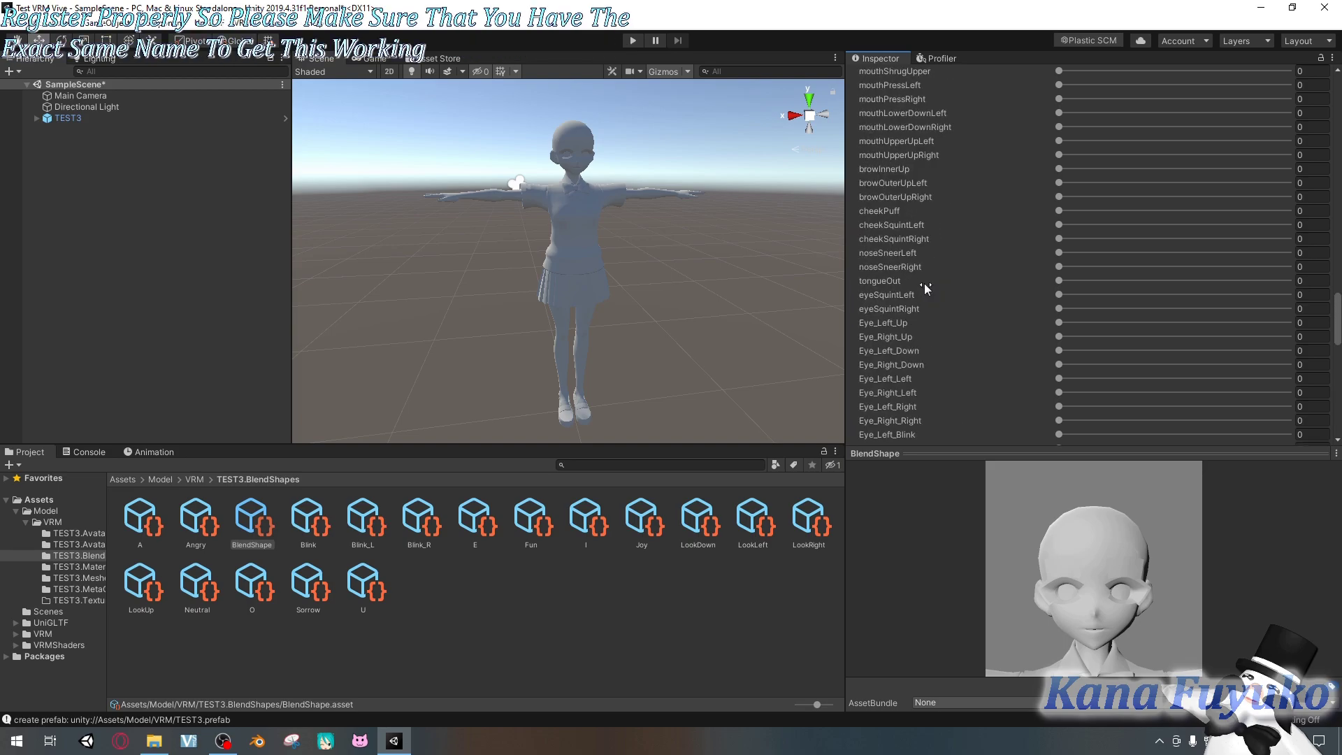
scroll(908, 224, up, 6)
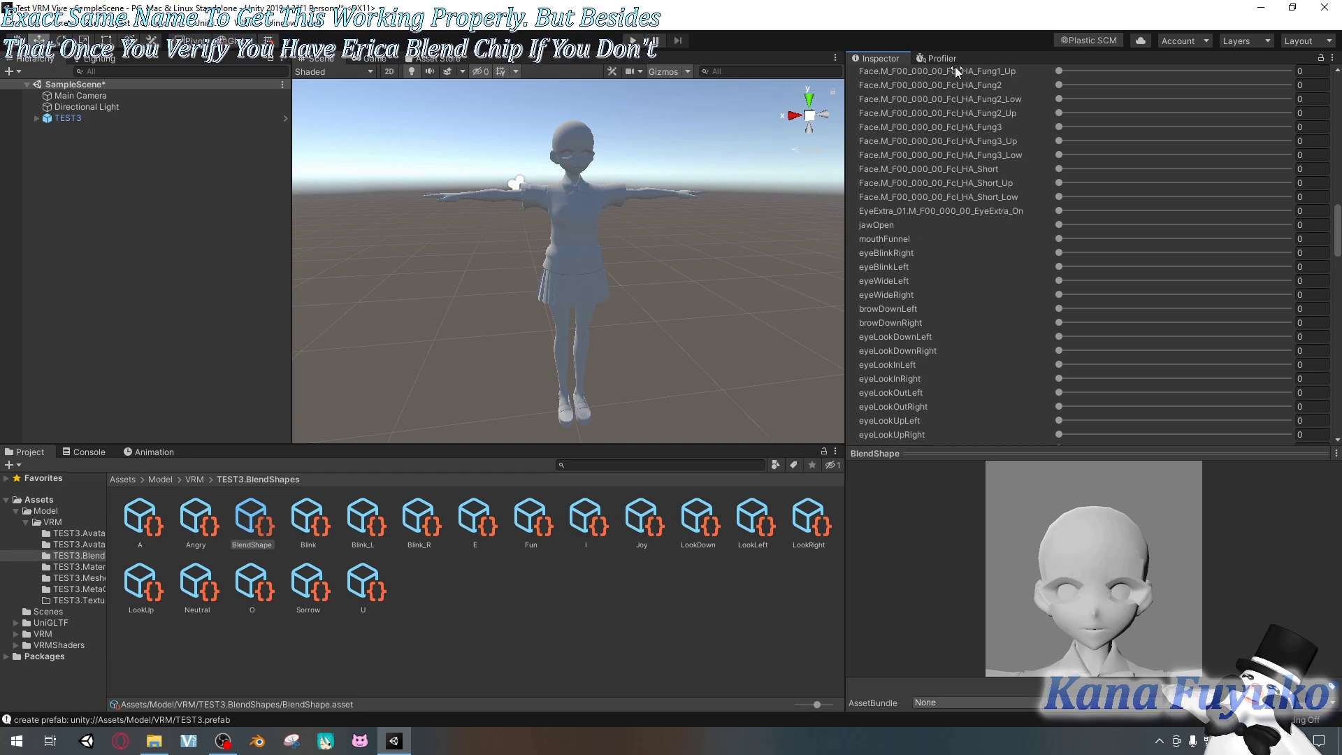
scroll(943, 276, up, 10)
click(853, 340)
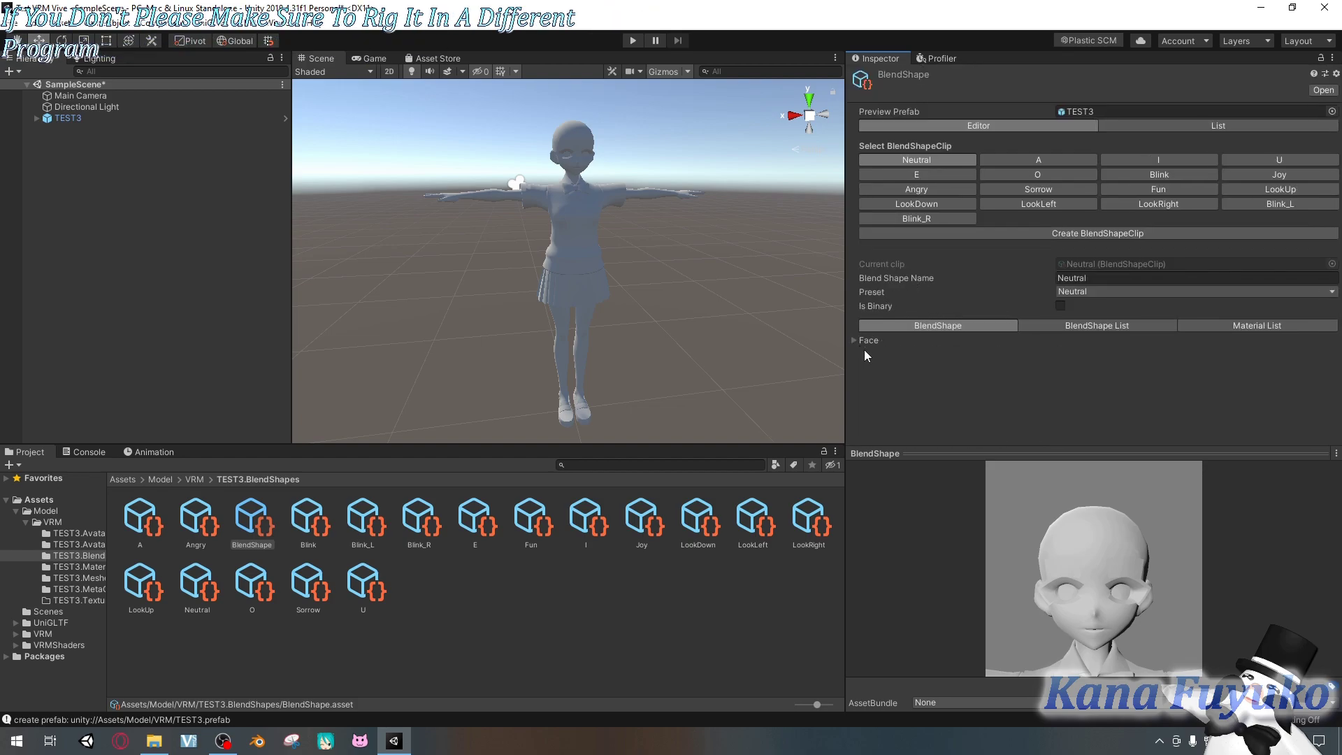
Collapse the VRM and Model folders and show the top level of Assets.
click(26, 523)
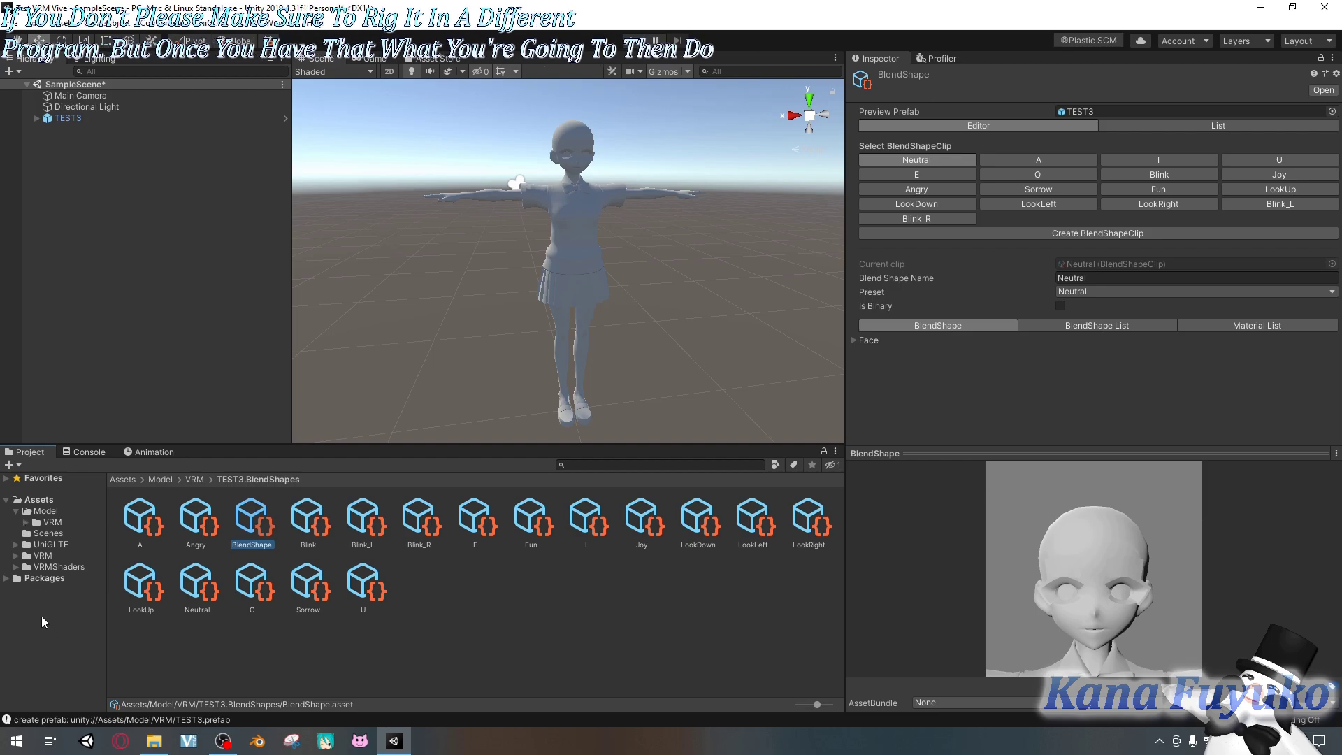
click(15, 511)
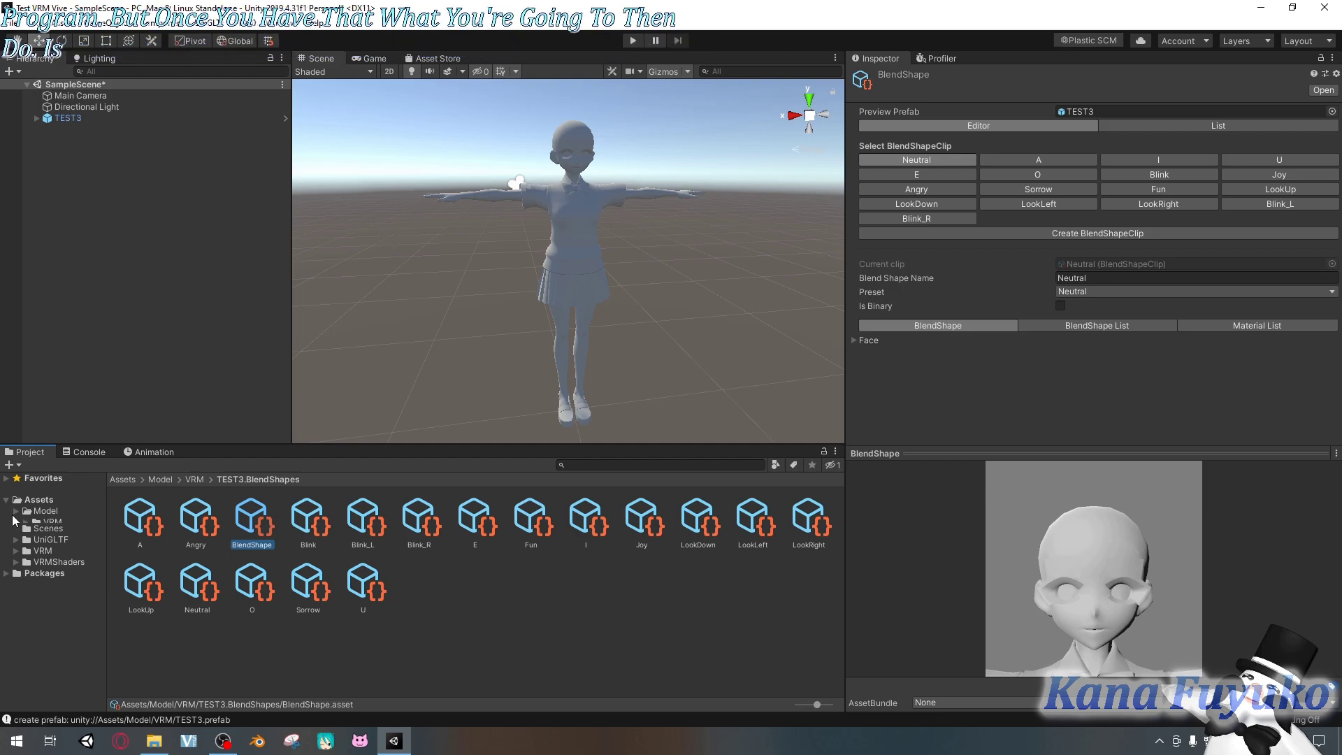
click(124, 480)
Import both VRMVive+ARKit Transfer items from Explorer into Assets and open the new folder.
click(154, 740)
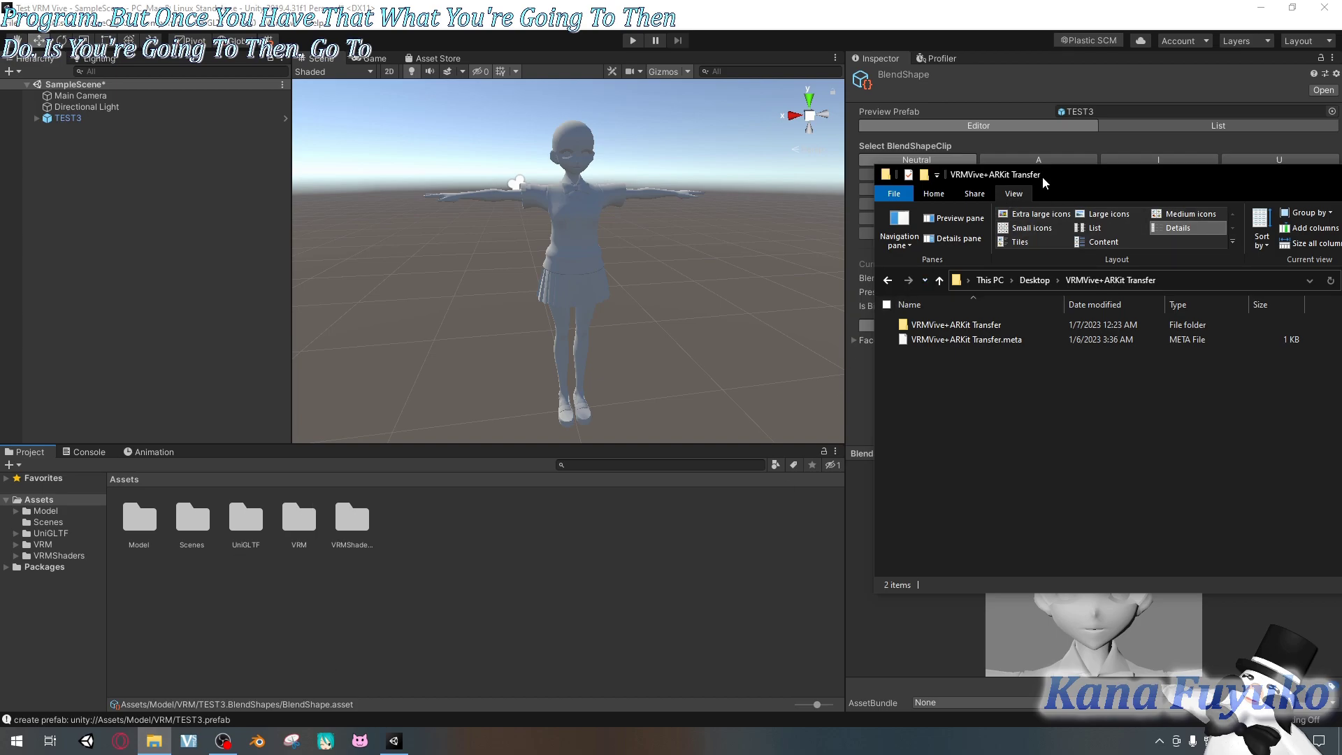
drag(1042, 176, 981, 179)
drag(901, 375, 904, 330)
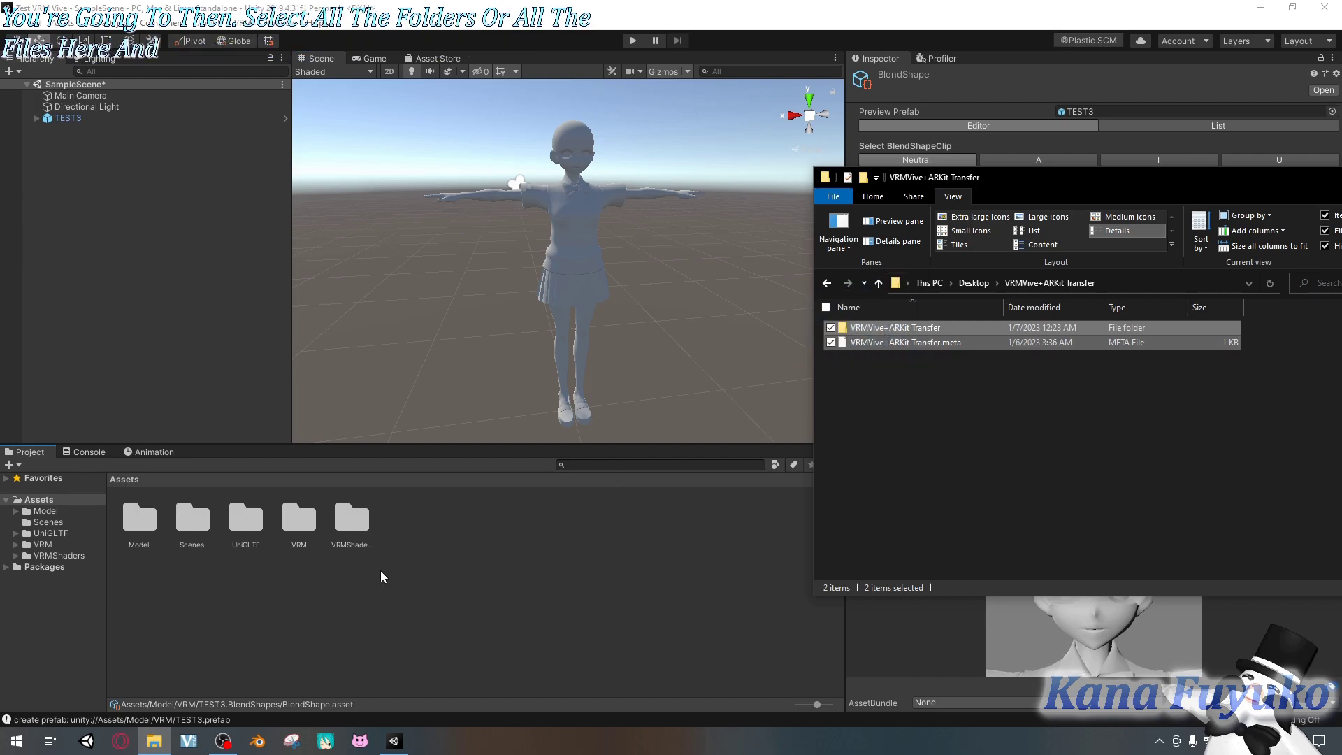
click(400, 559)
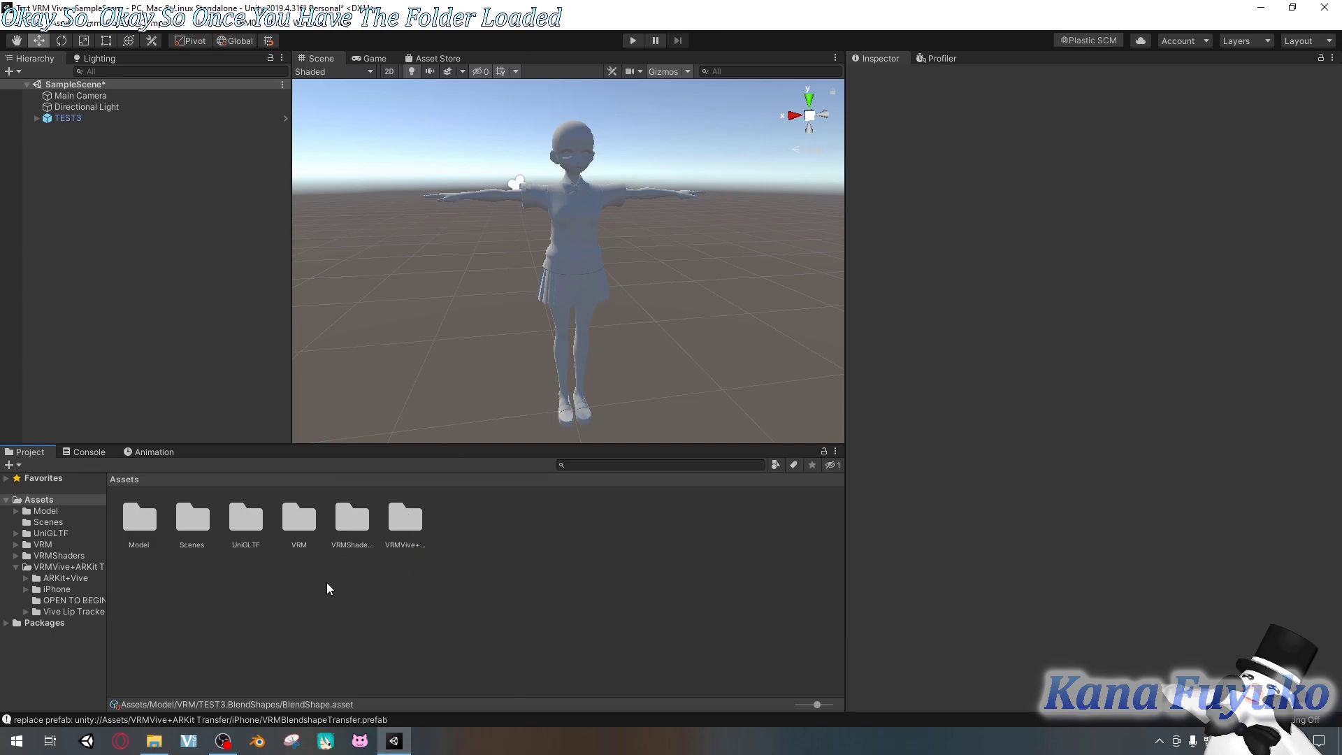
click(95, 568)
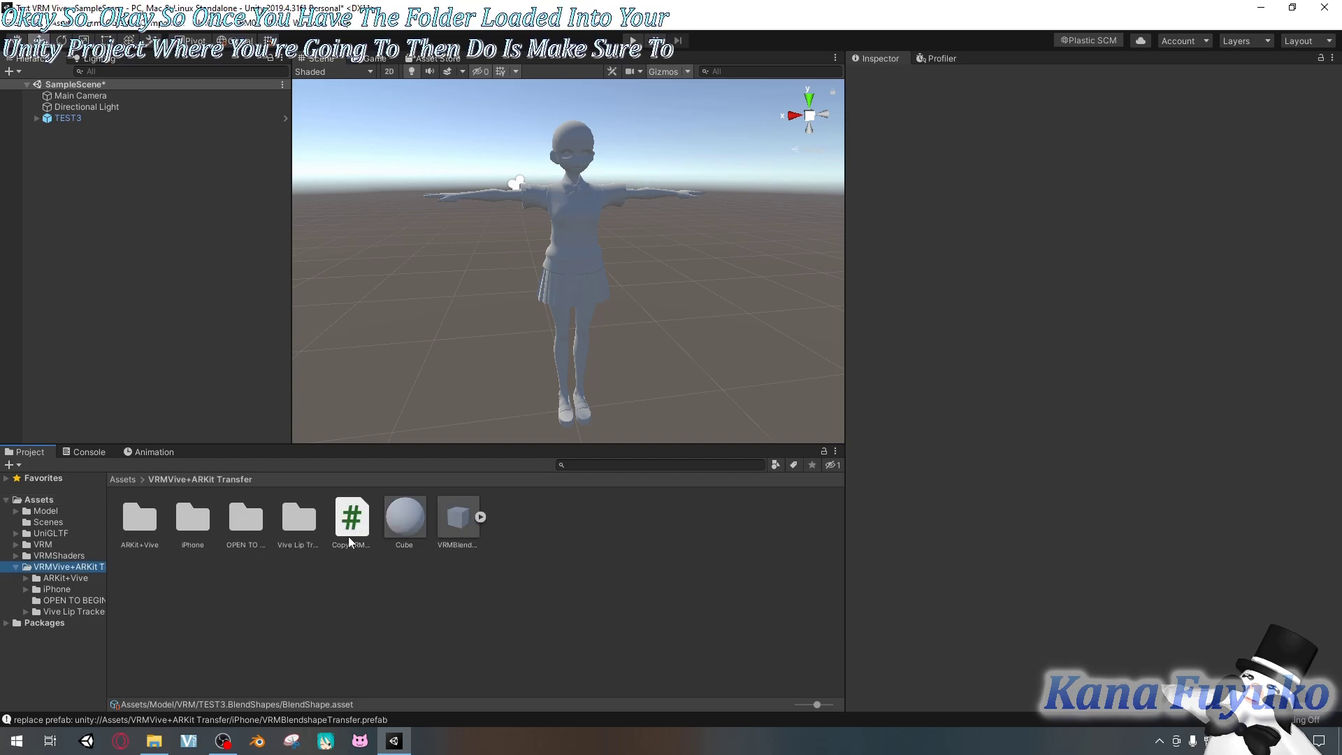
Expand iPhone and inspect the BlendShape asset in its BlendShapes folder.
click(25, 588)
click(81, 623)
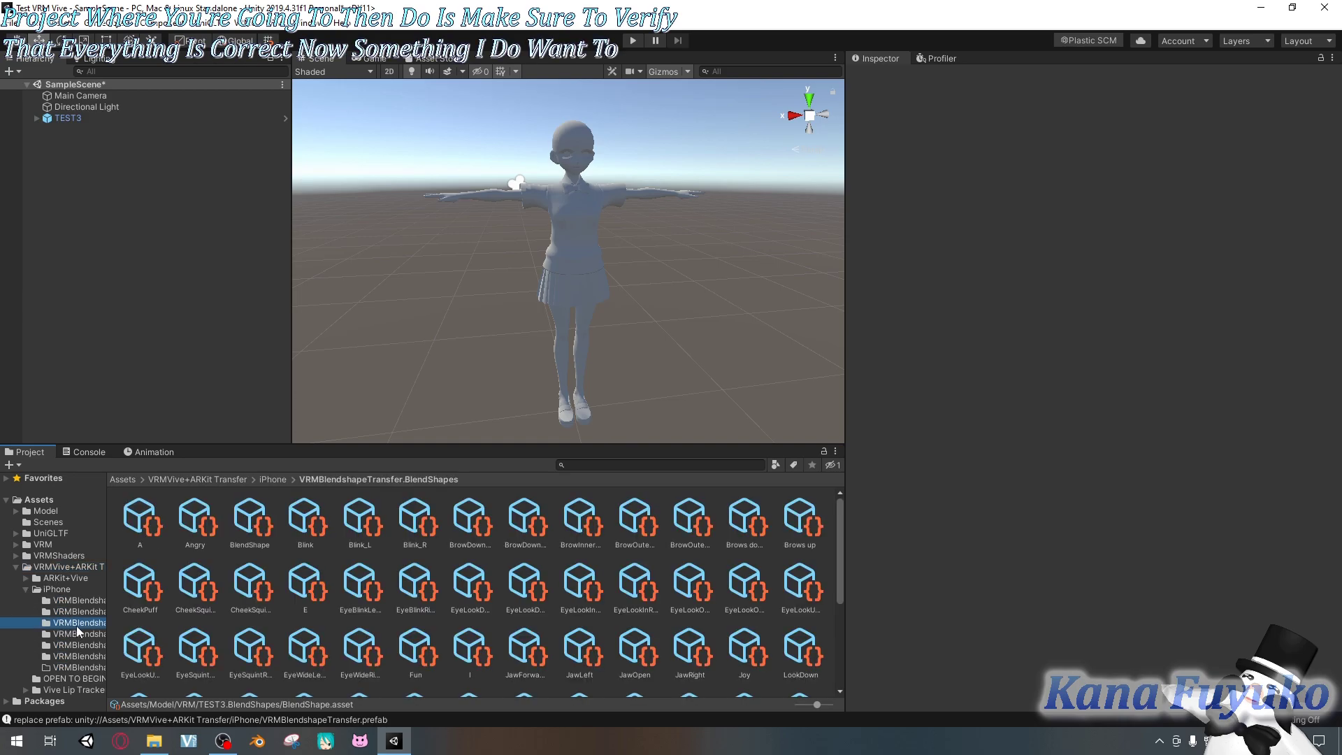
click(246, 544)
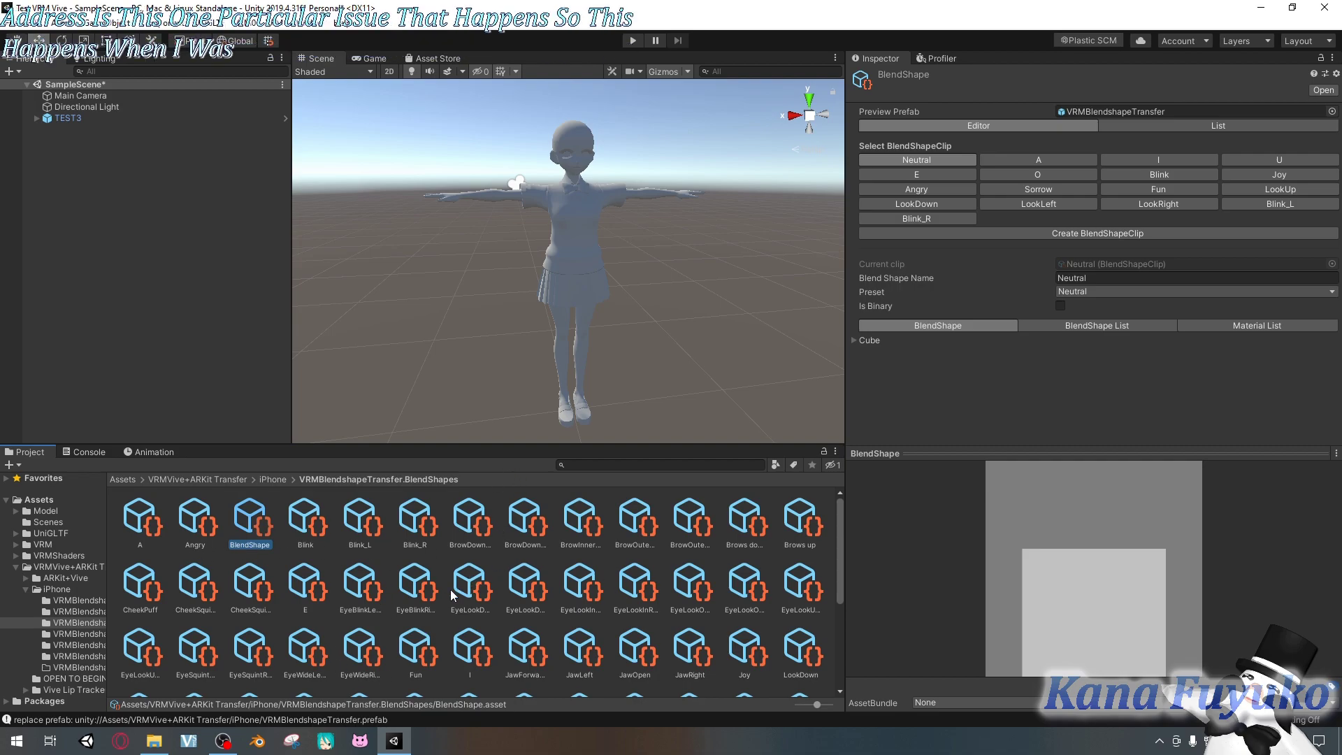
click(154, 741)
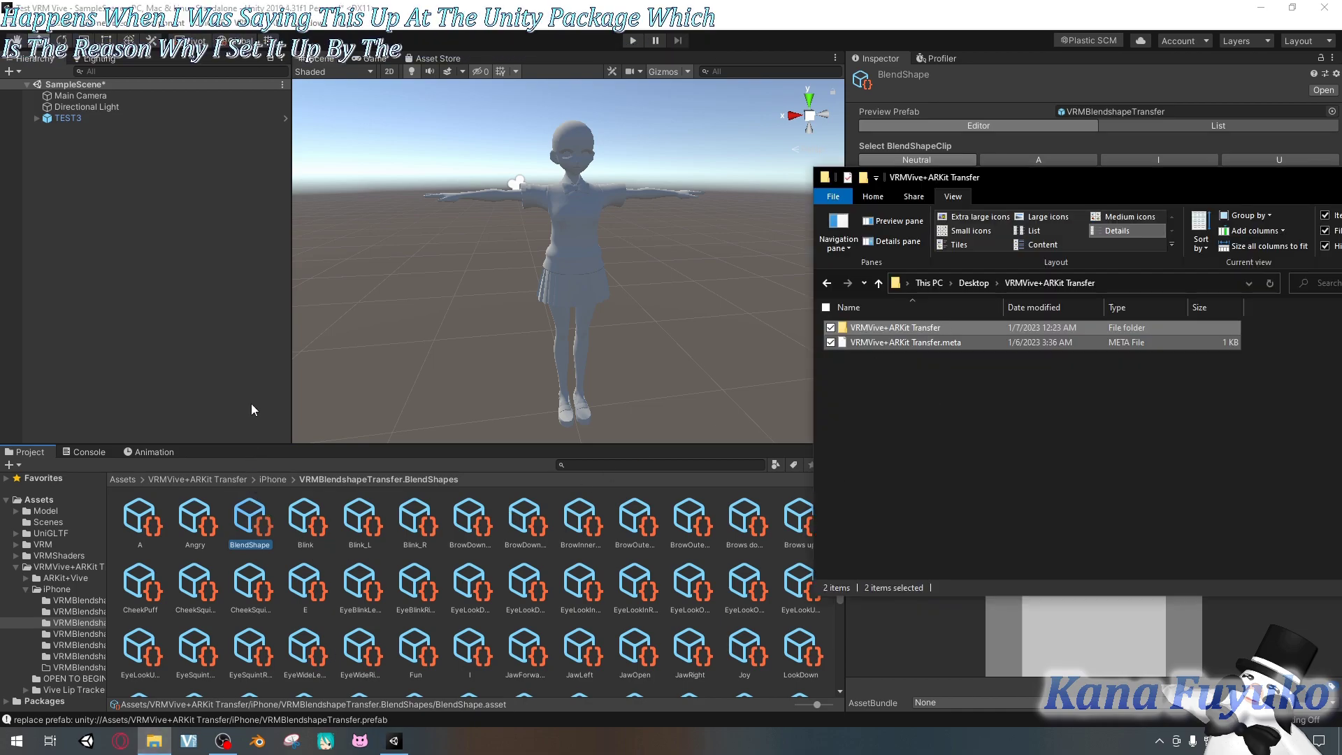
click(392, 9)
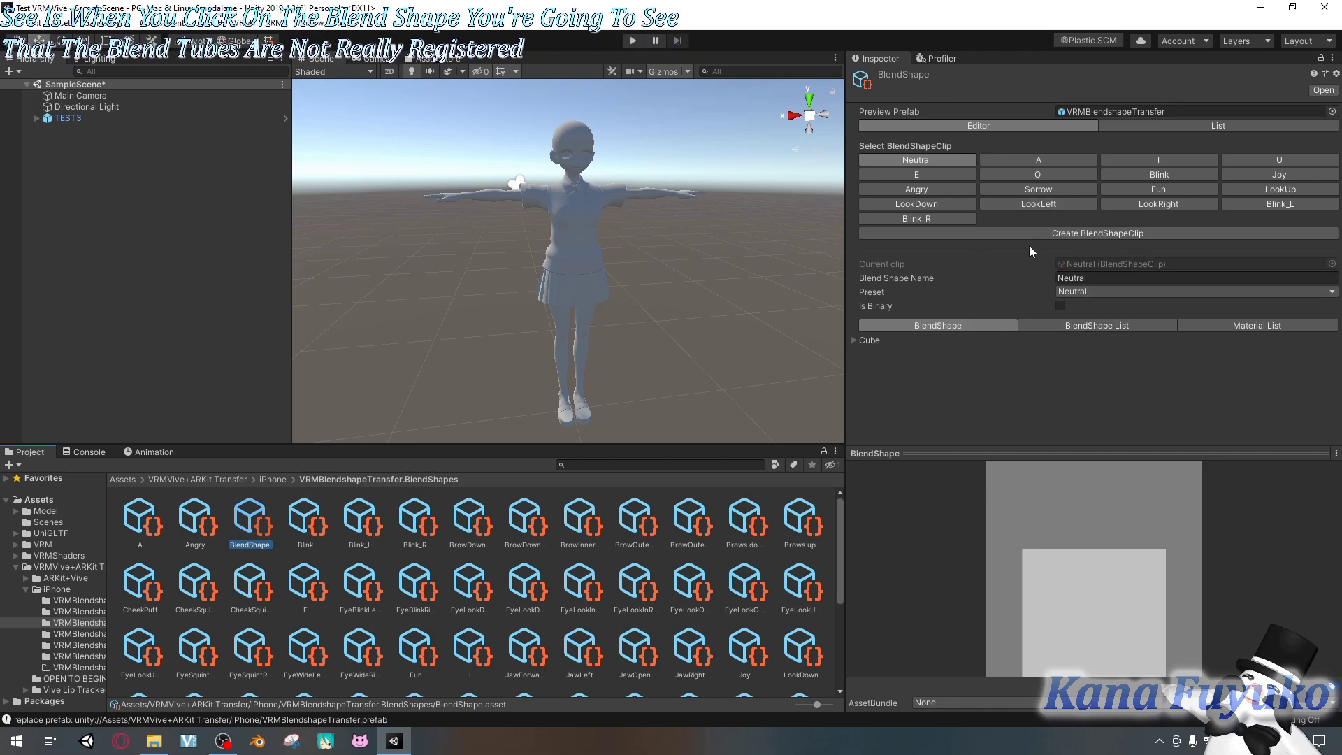
Browse the ARKit+Vive, iPhone and Vive Lip Tracker preset folders, ending on iPhone.
click(66, 578)
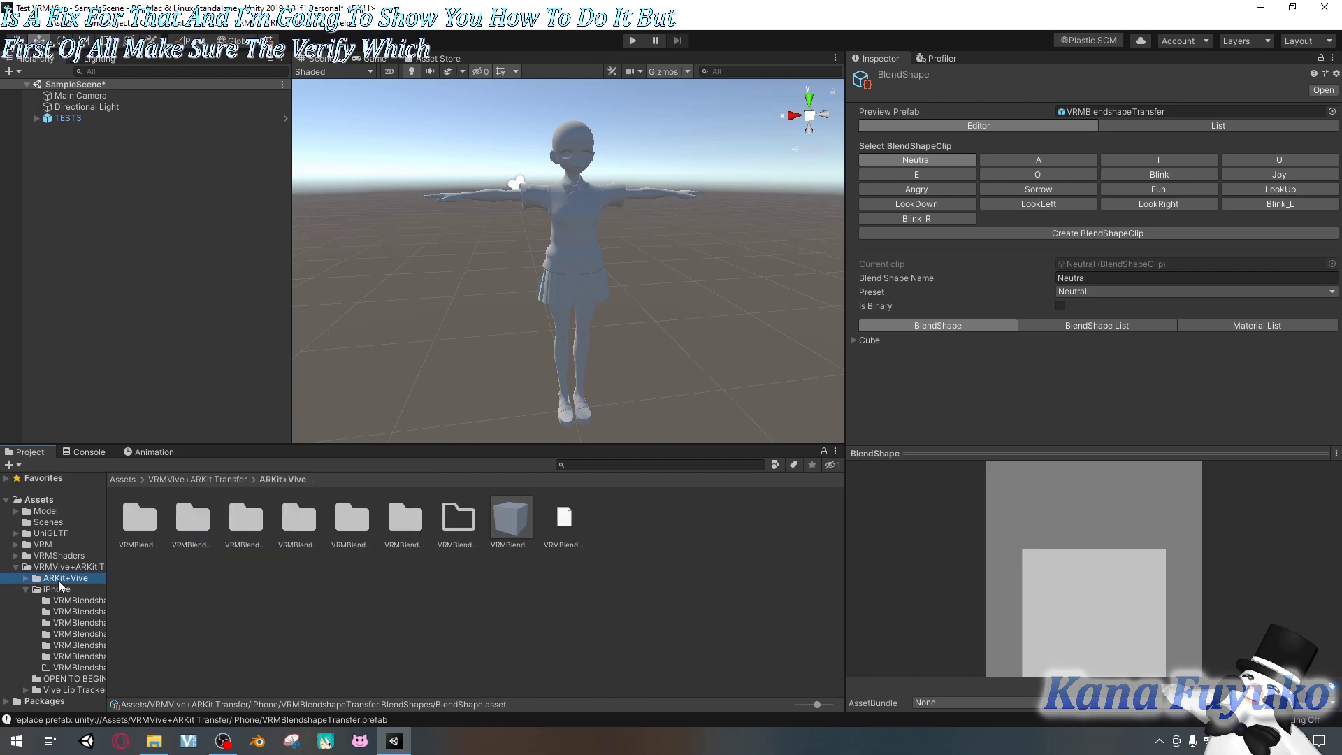
click(63, 589)
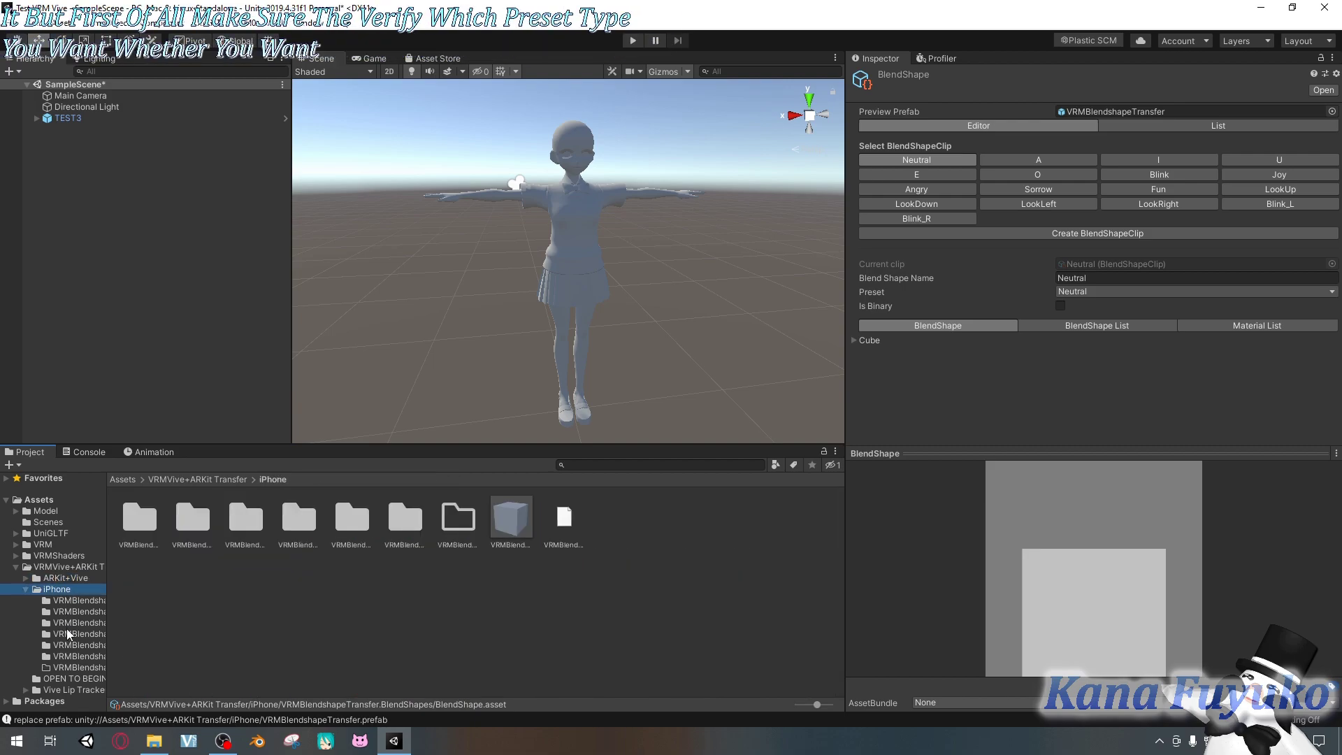
click(69, 691)
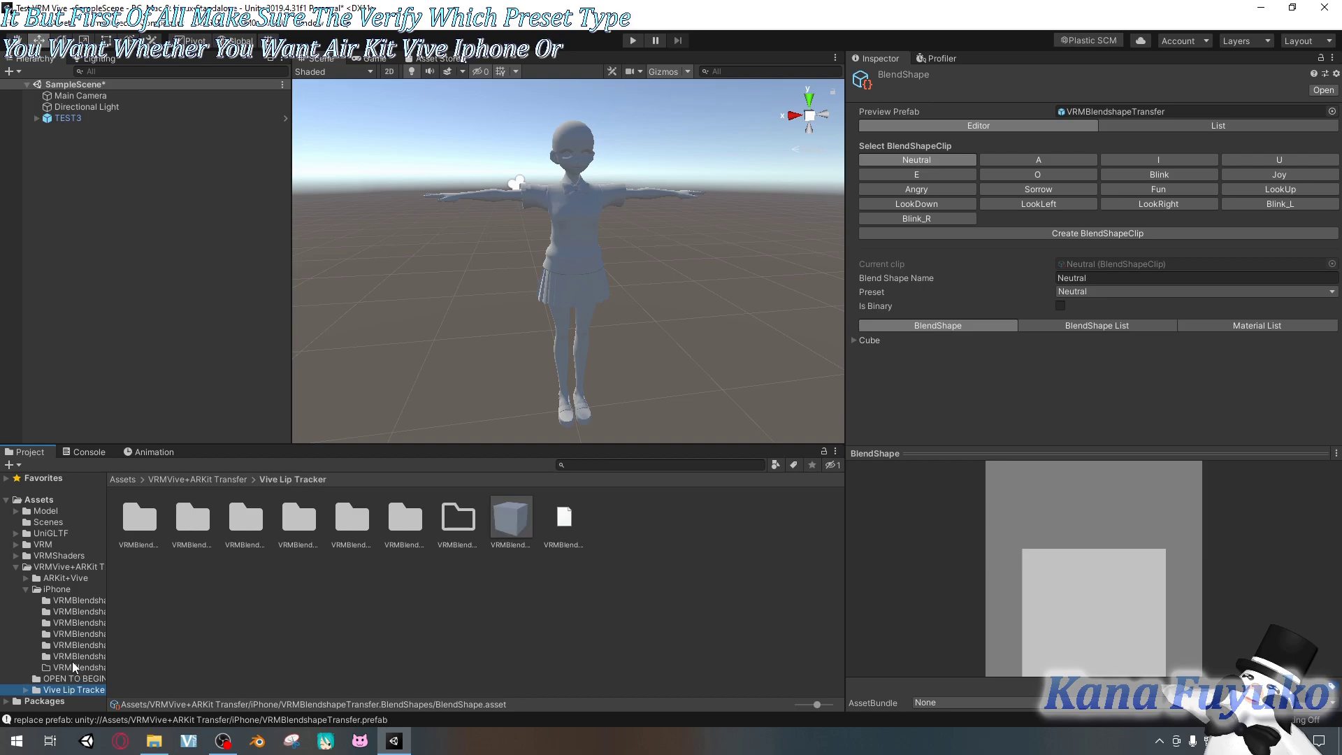
click(59, 592)
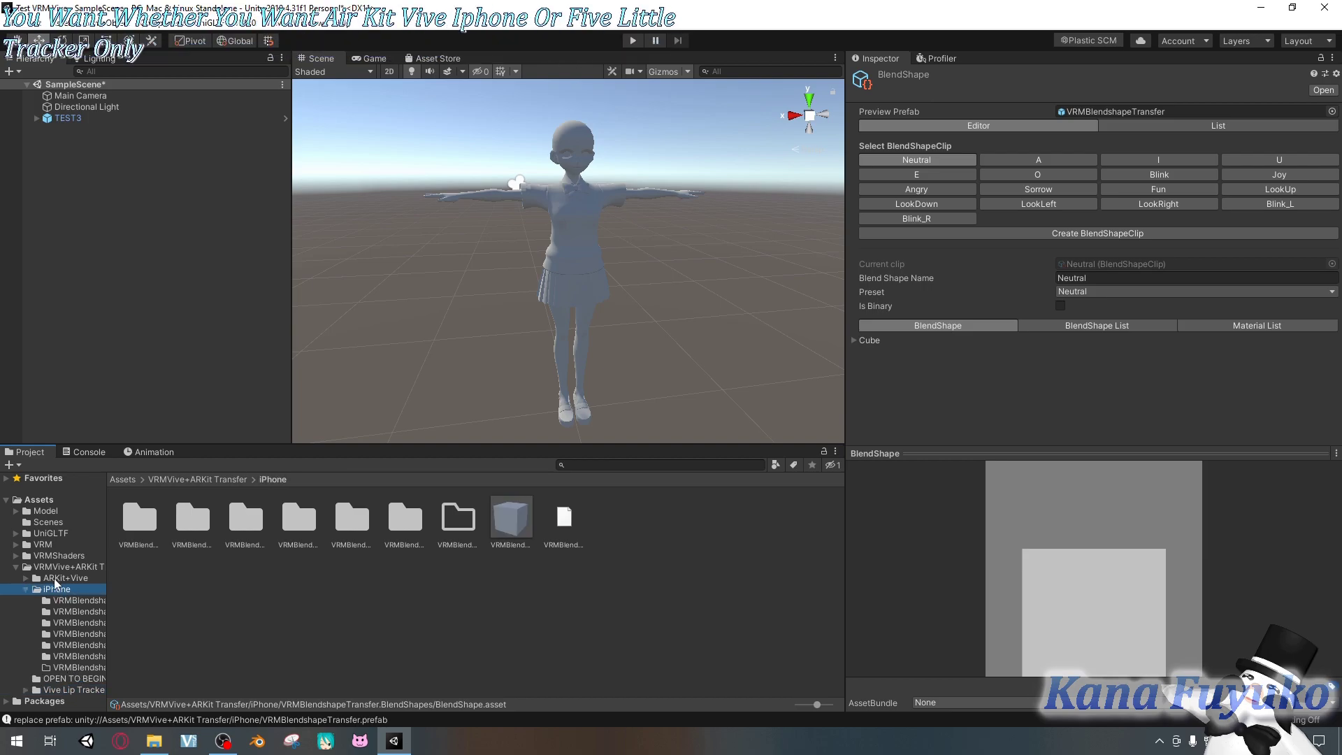
Bring the package folder window back, clear its selection, and reposition it.
click(153, 740)
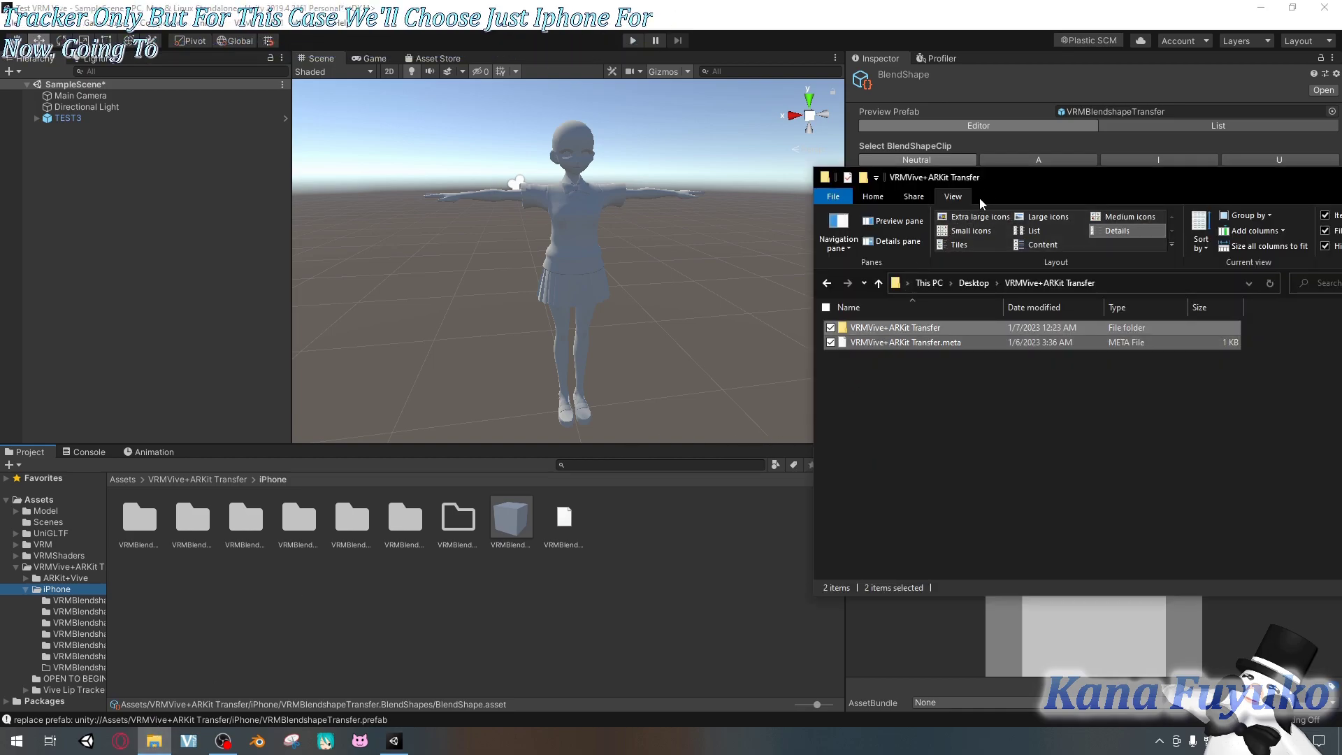
drag(981, 179, 793, 175)
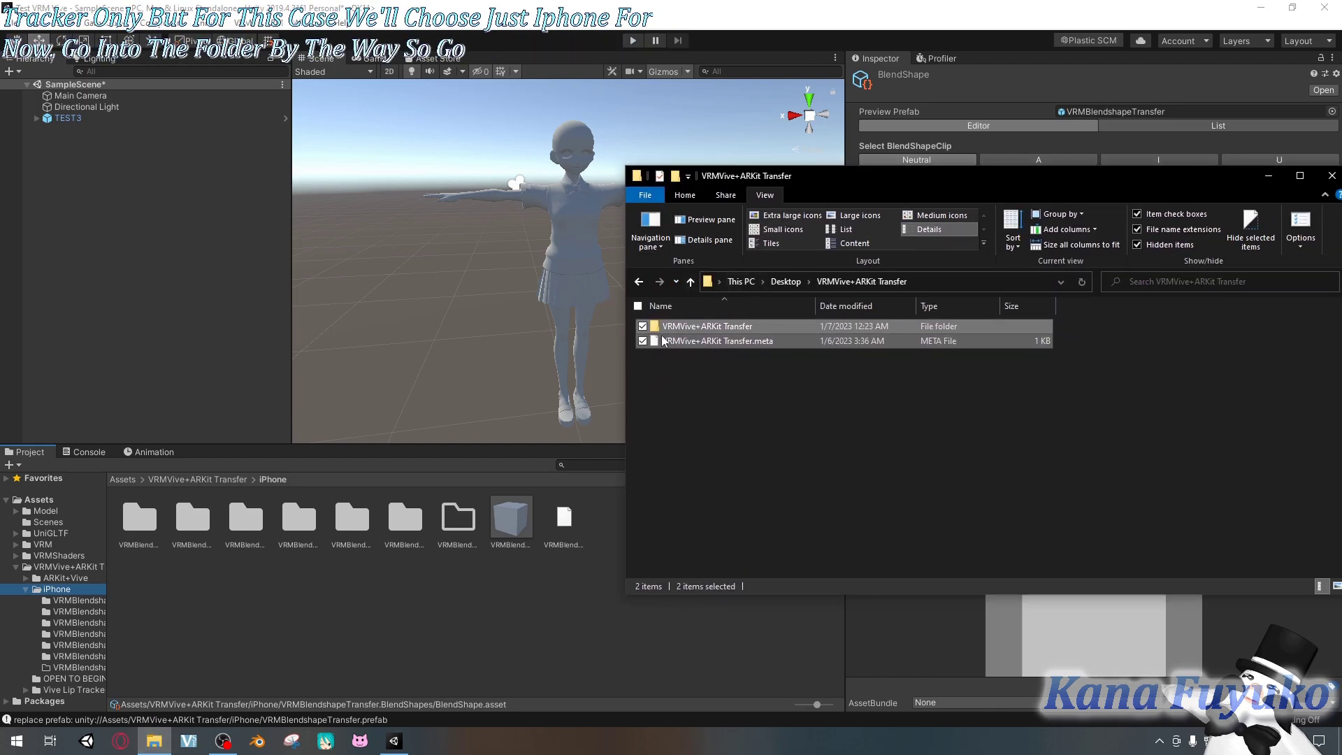
click(678, 359)
mouse_move(754, 178)
mouse_down()
mouse_move(672, 184)
mouse_move(685, 224)
mouse_move(727, 175)
mouse_up()
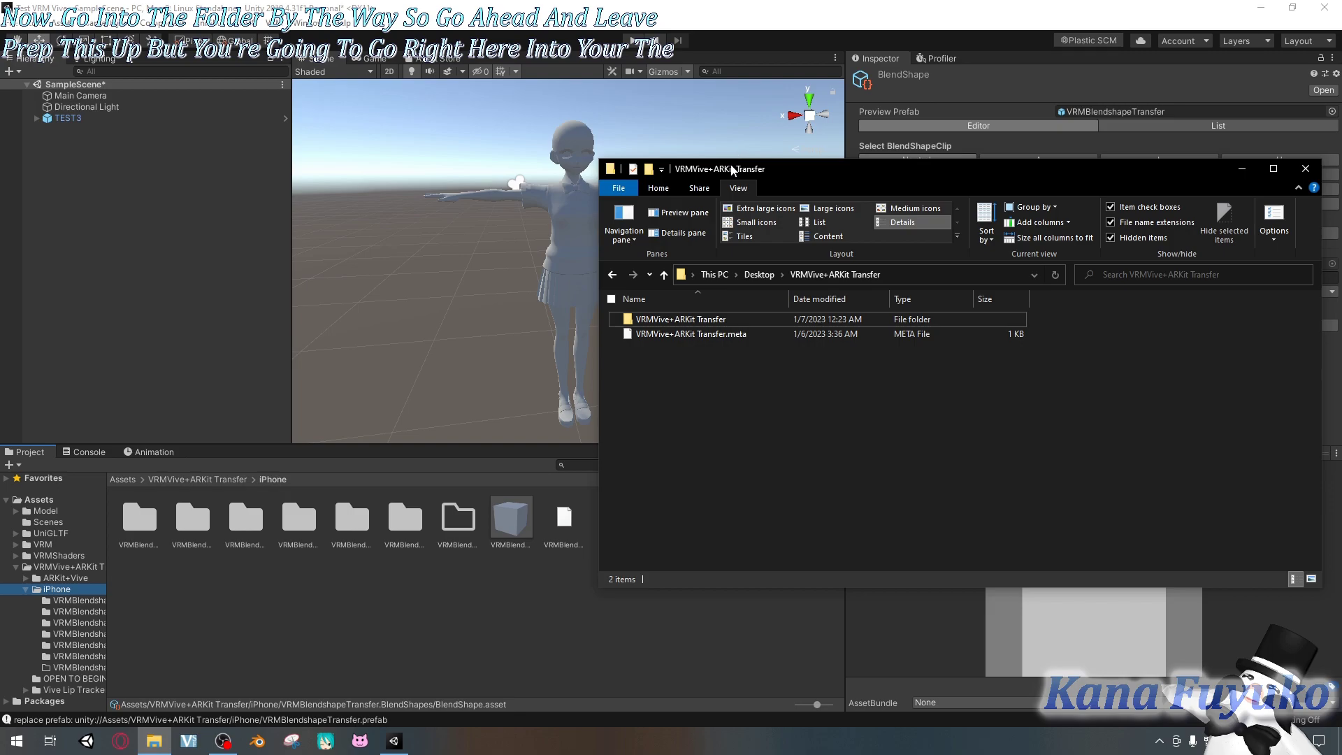
drag(732, 171, 812, 194)
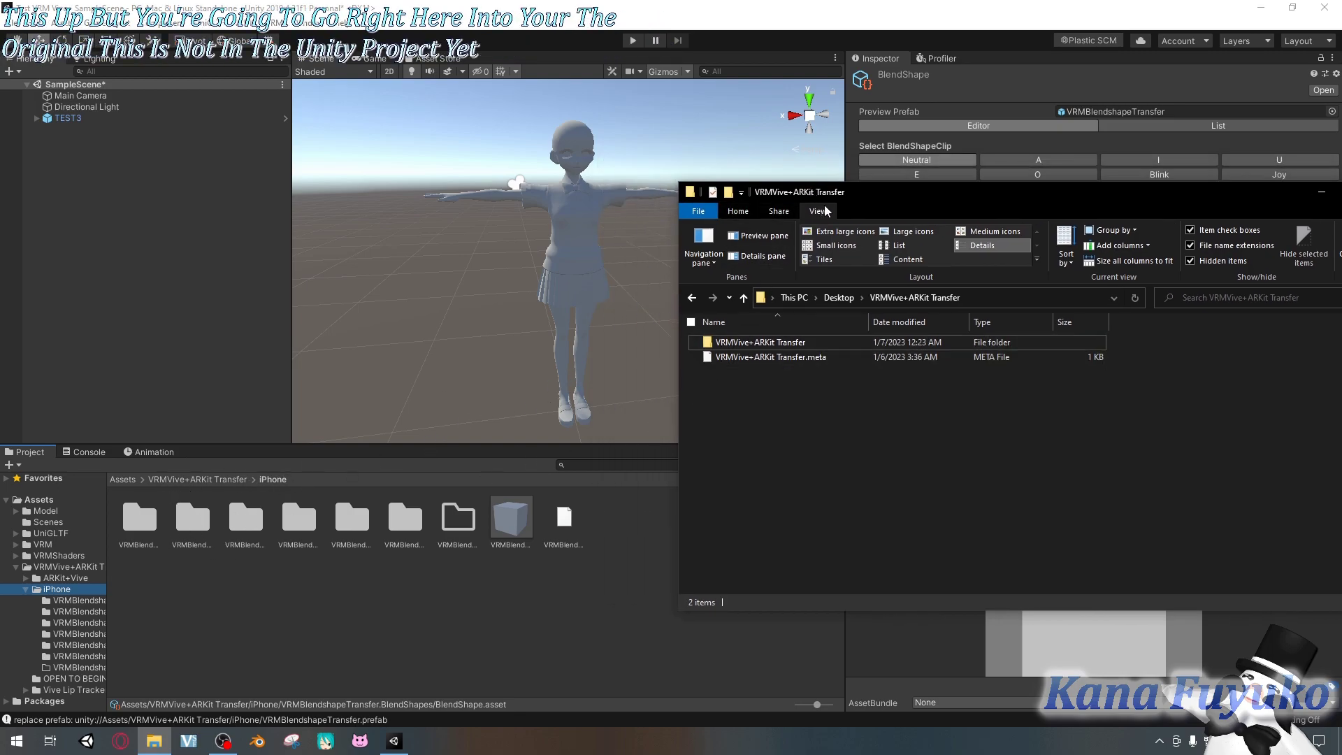
drag(796, 192, 744, 174)
Open VRMVive+ARKit Transfer > iPhone > VRMBlendshapeTransfer.BlendShapes and move the window right.
double_click(699, 325)
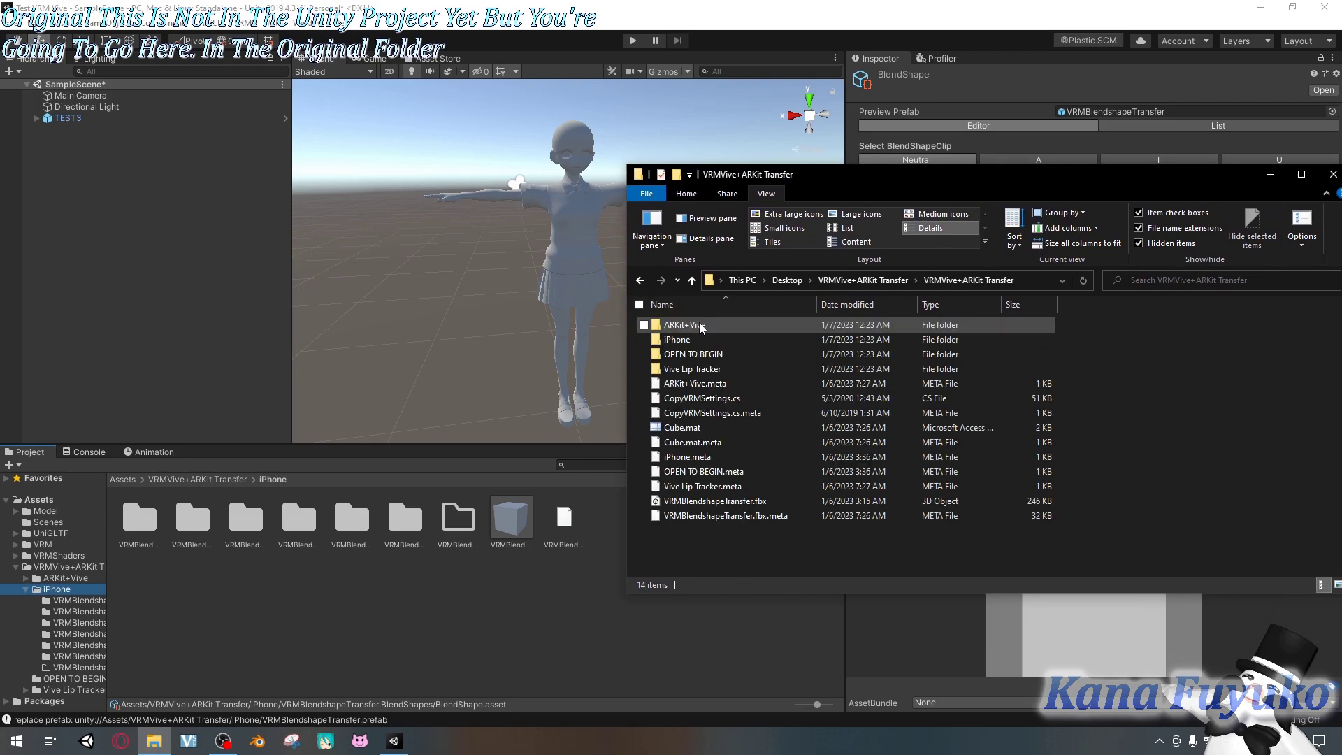
double_click(675, 340)
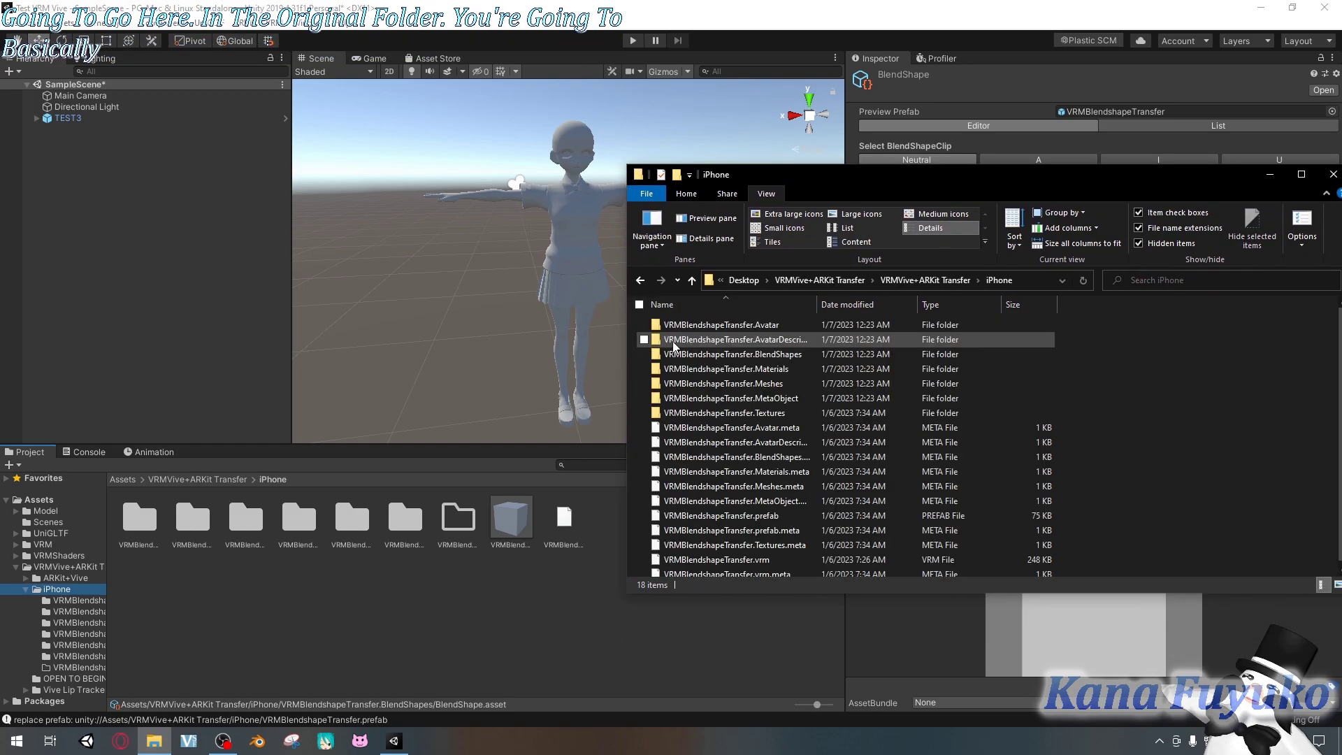
double_click(733, 354)
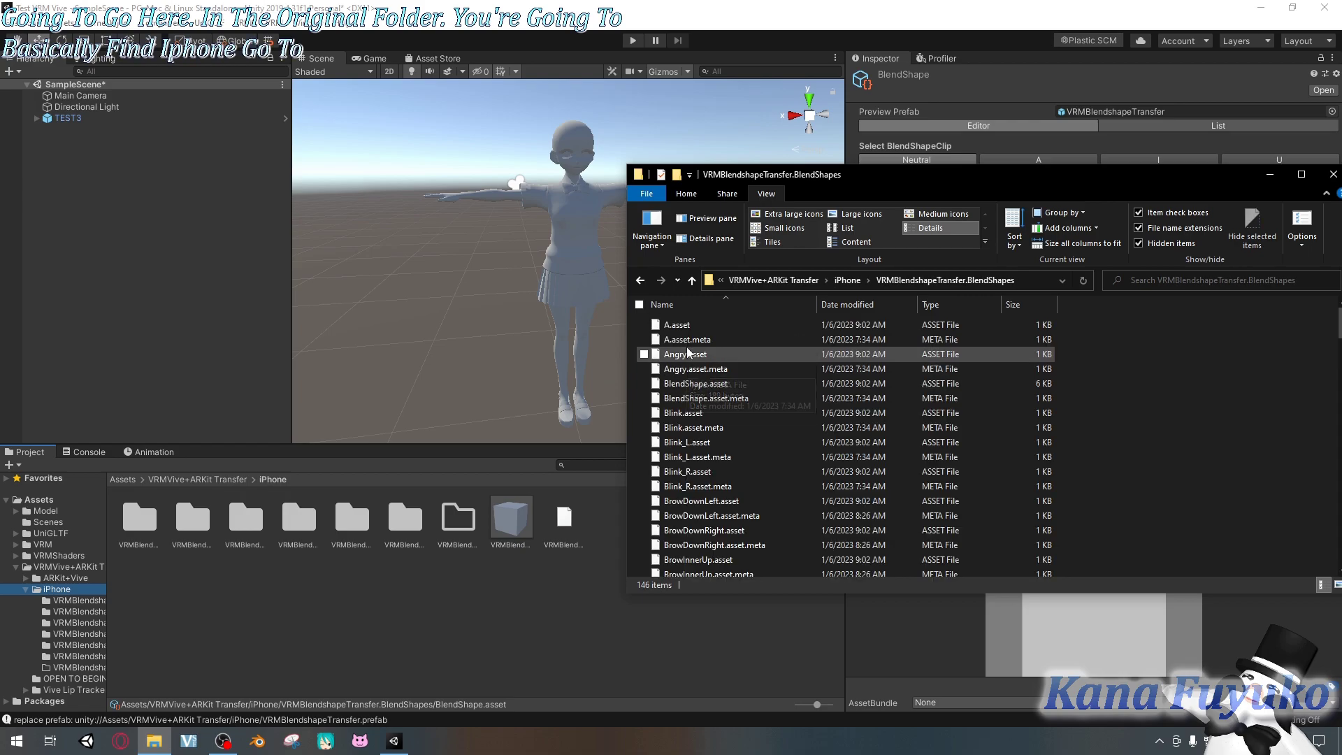
drag(735, 179, 973, 172)
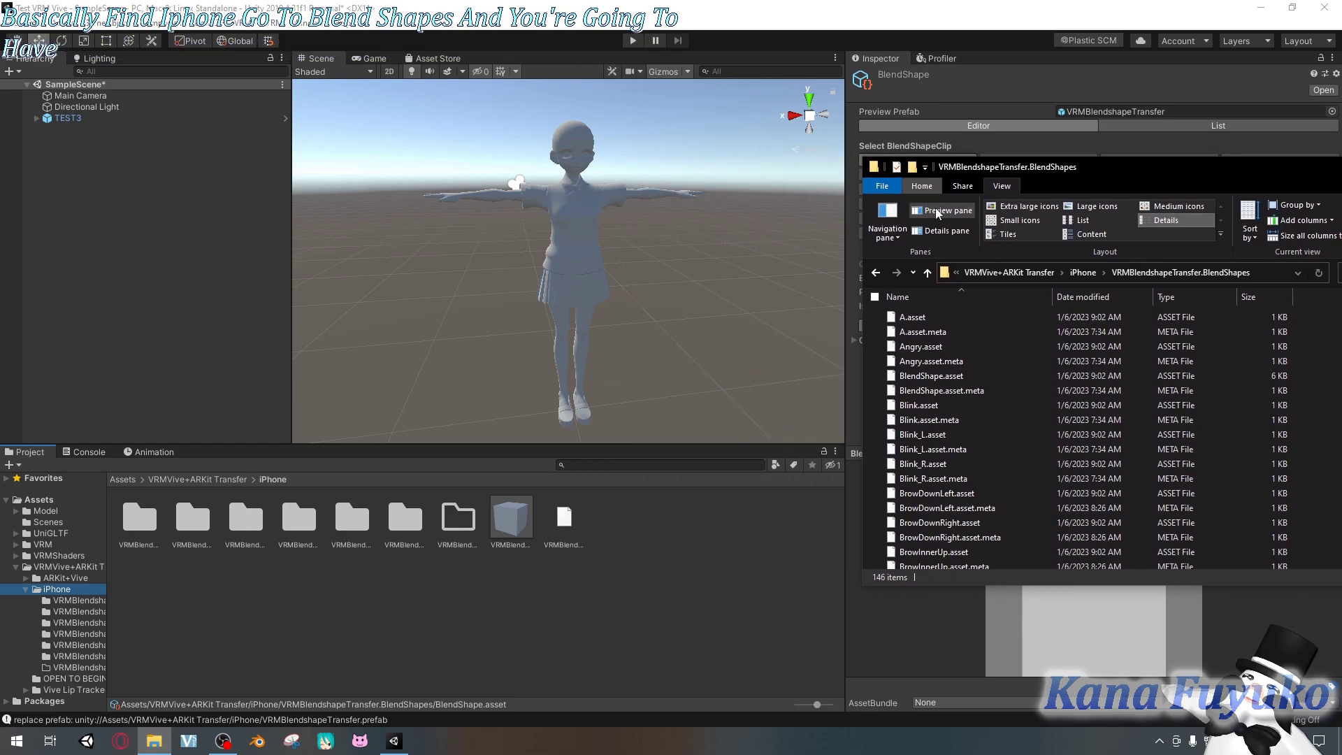
Use Show in Explorer on the iPhone BlendShape asset and move the new window down.
click(77, 613)
click(77, 621)
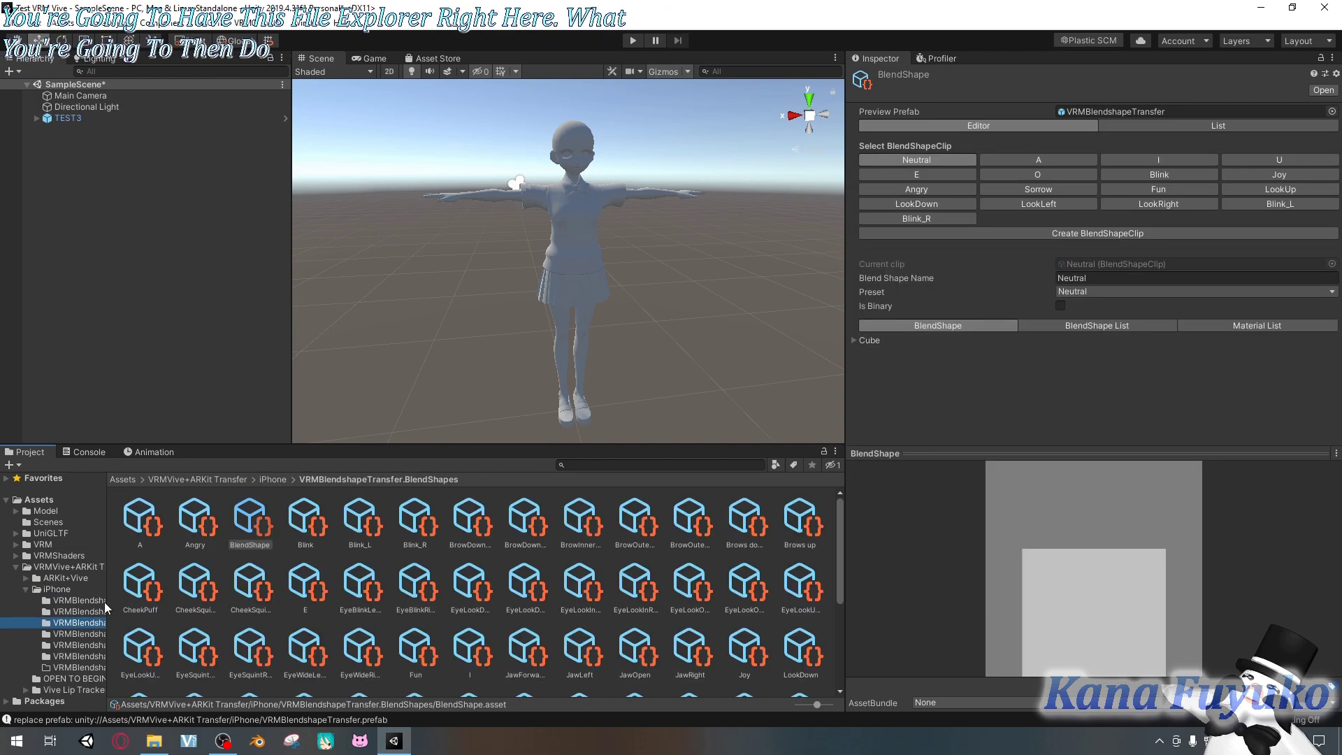
right_click(253, 524)
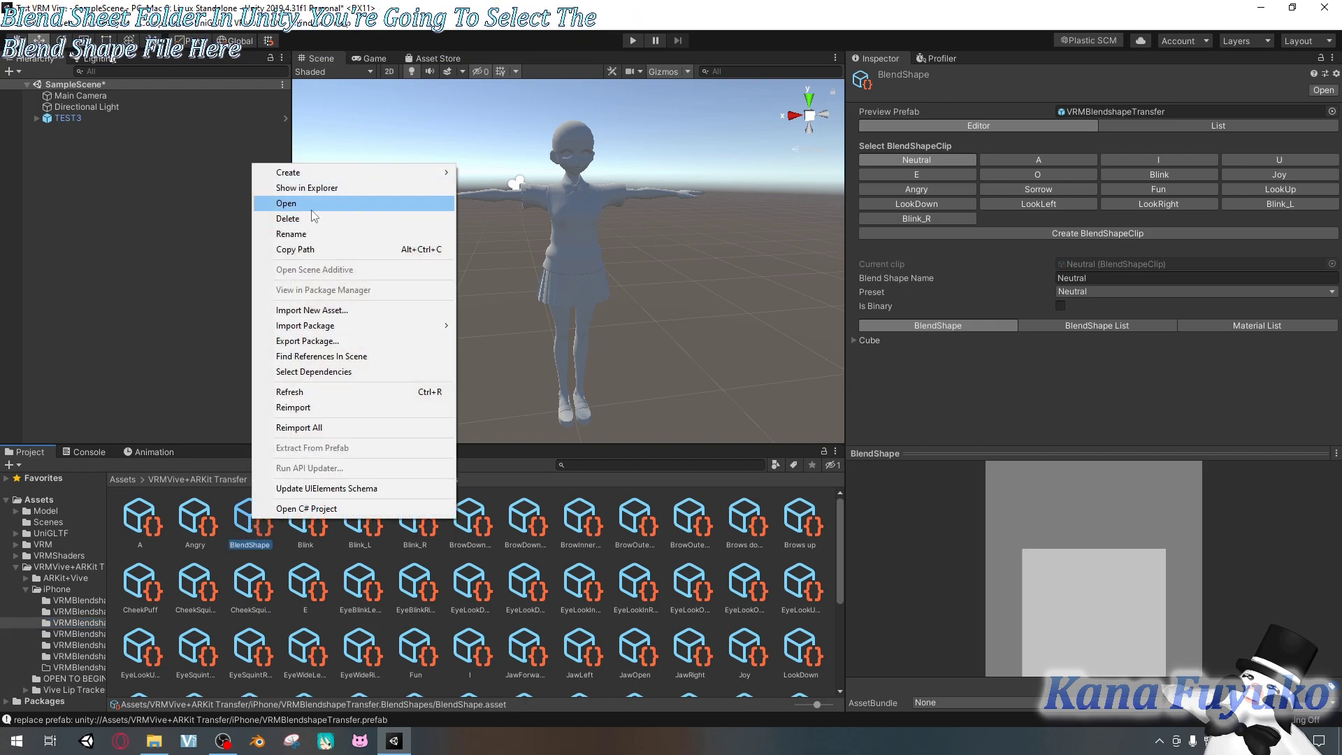
click(333, 190)
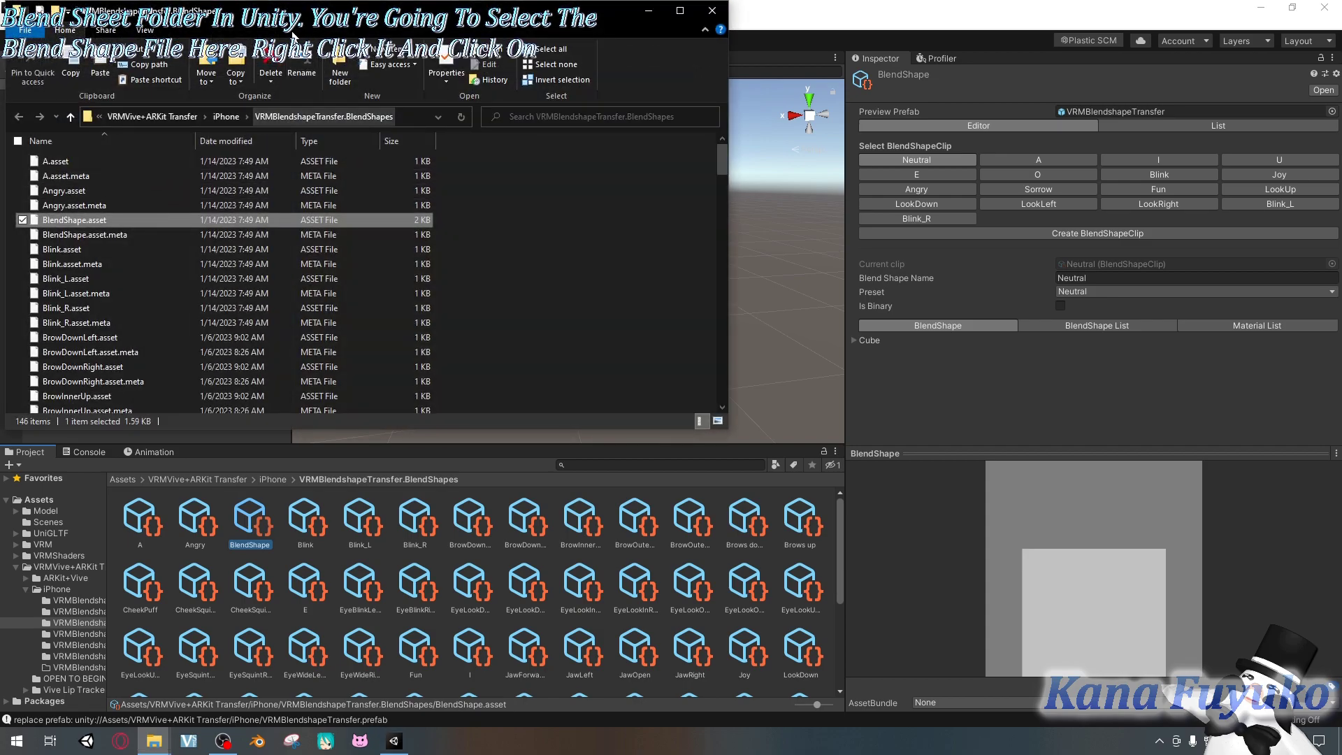
drag(292, 20, 318, 163)
Place the original BlendShapes folder window beside the project's BlendShapes folder window.
click(154, 743)
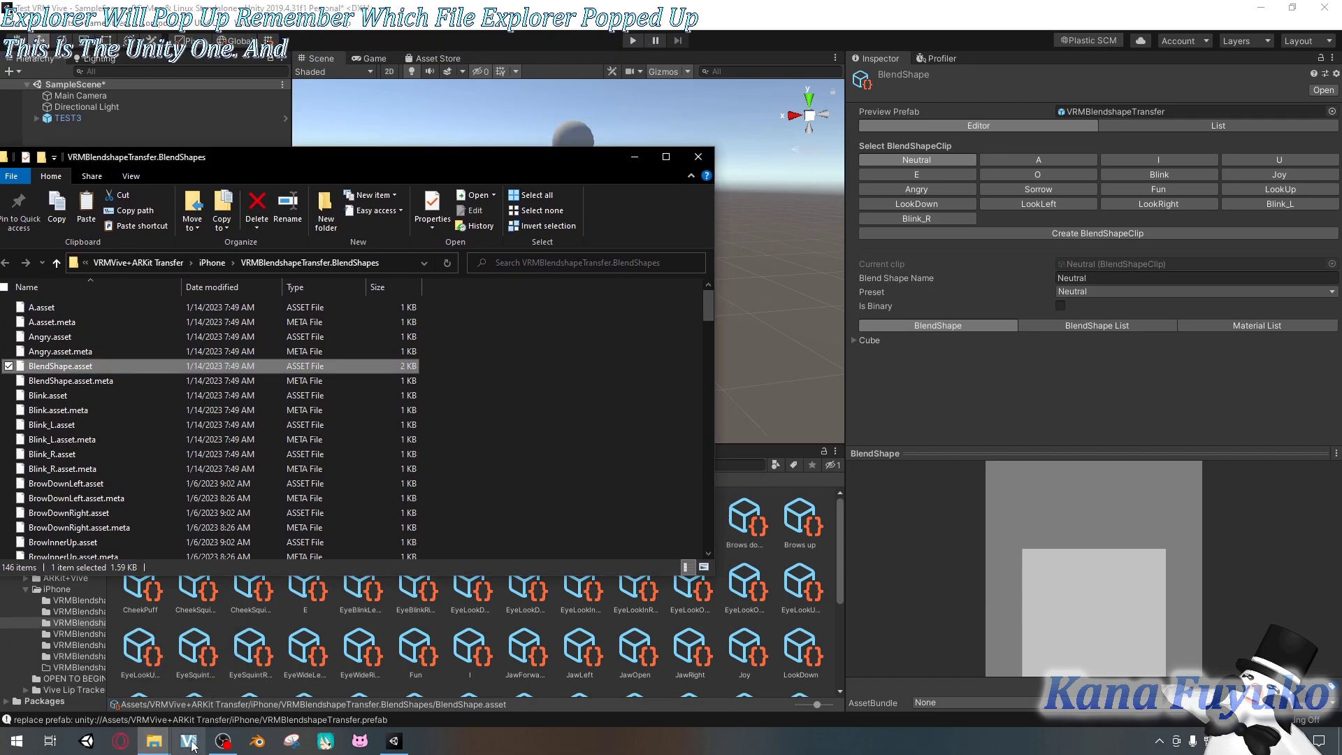
click(137, 720)
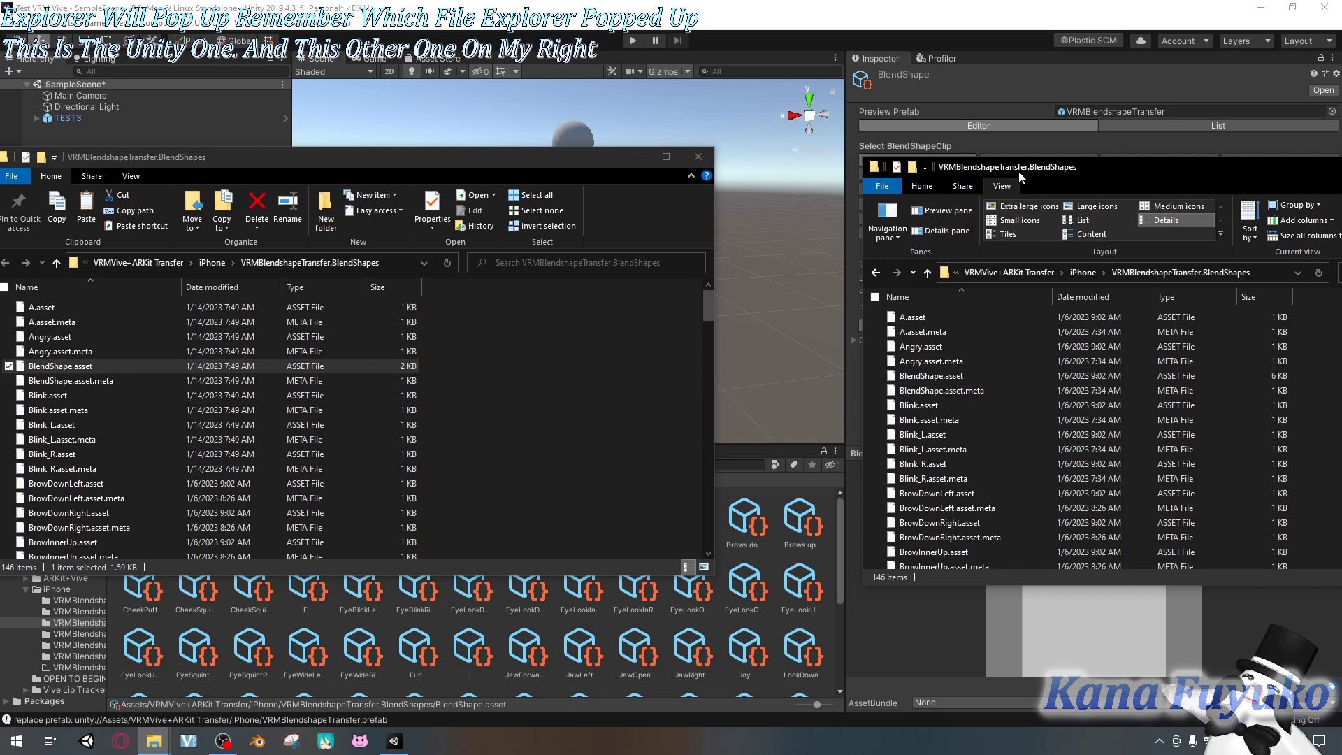
drag(1019, 179, 917, 156)
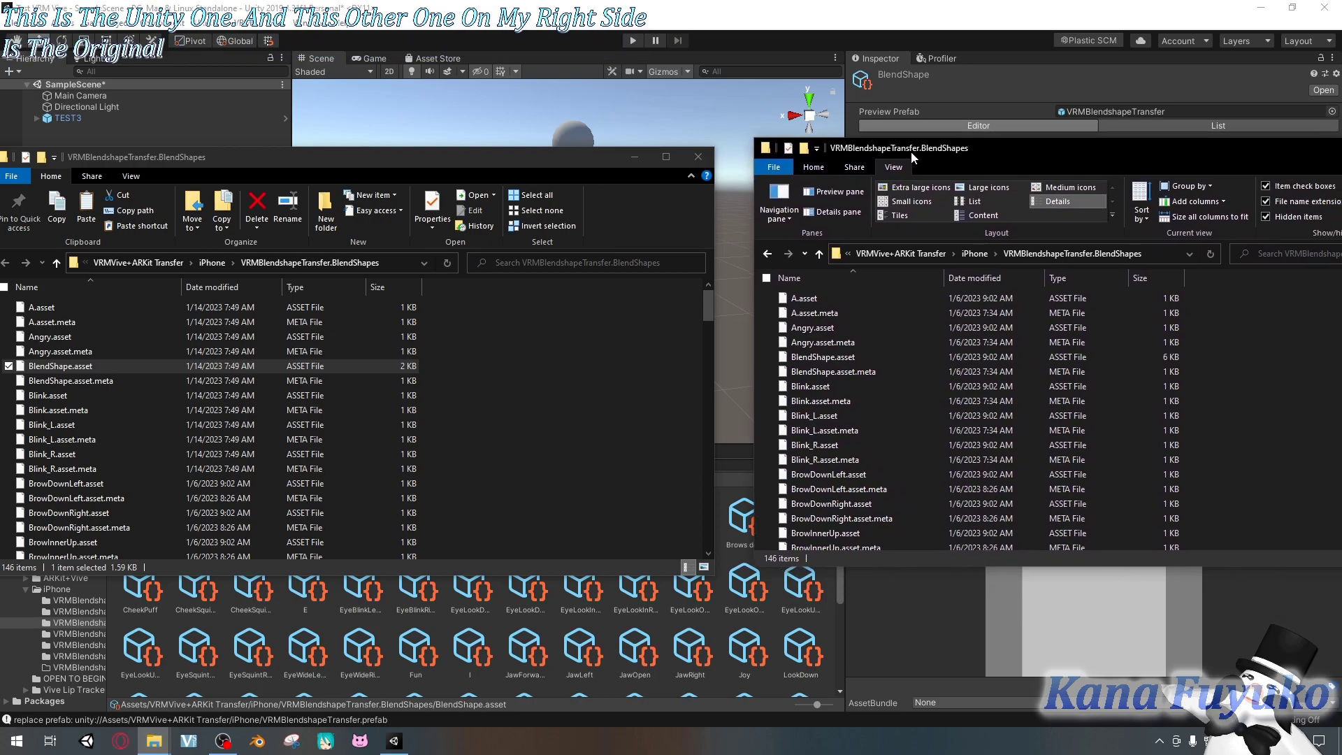
Copy BlendShape.asset and BlendShape.asset.meta into the project folder, replacing the existing files.
click(769, 358)
ctrl+click(797, 371)
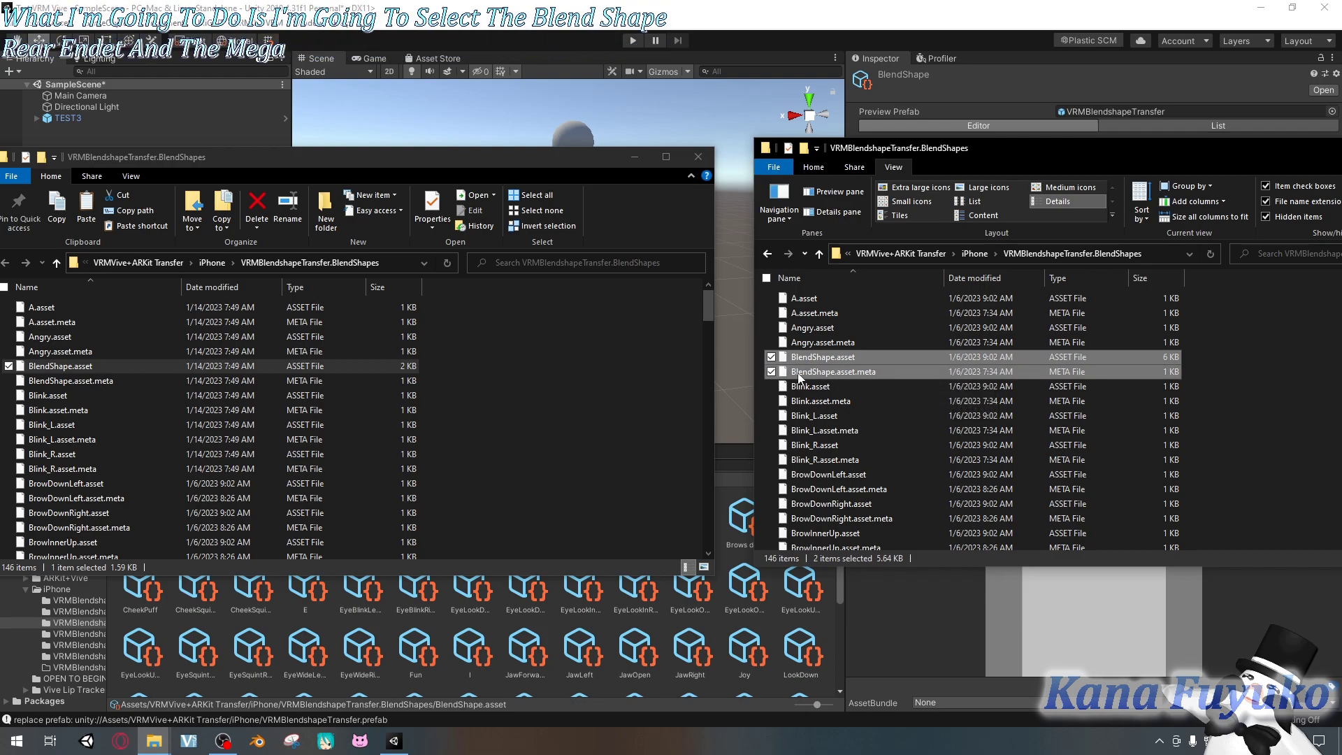
key(ctrl+c)
click(545, 367)
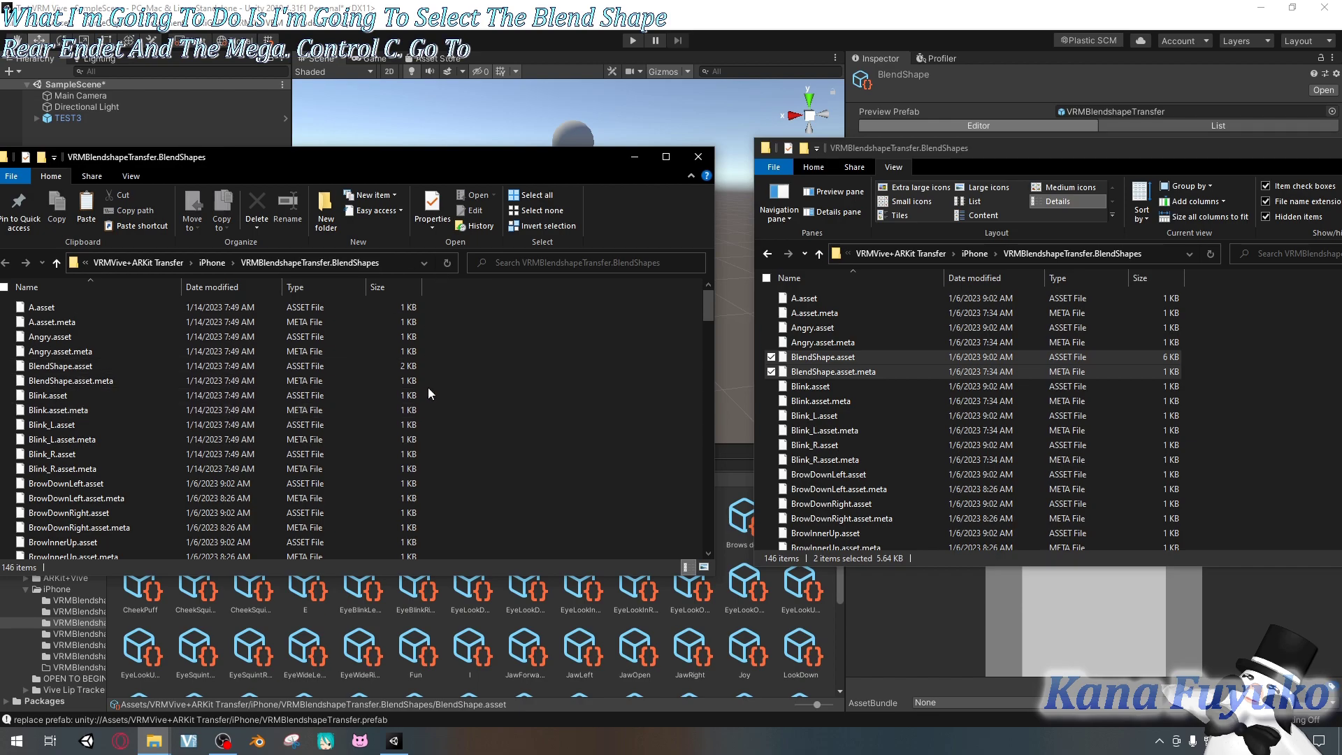
key(ctrl+v)
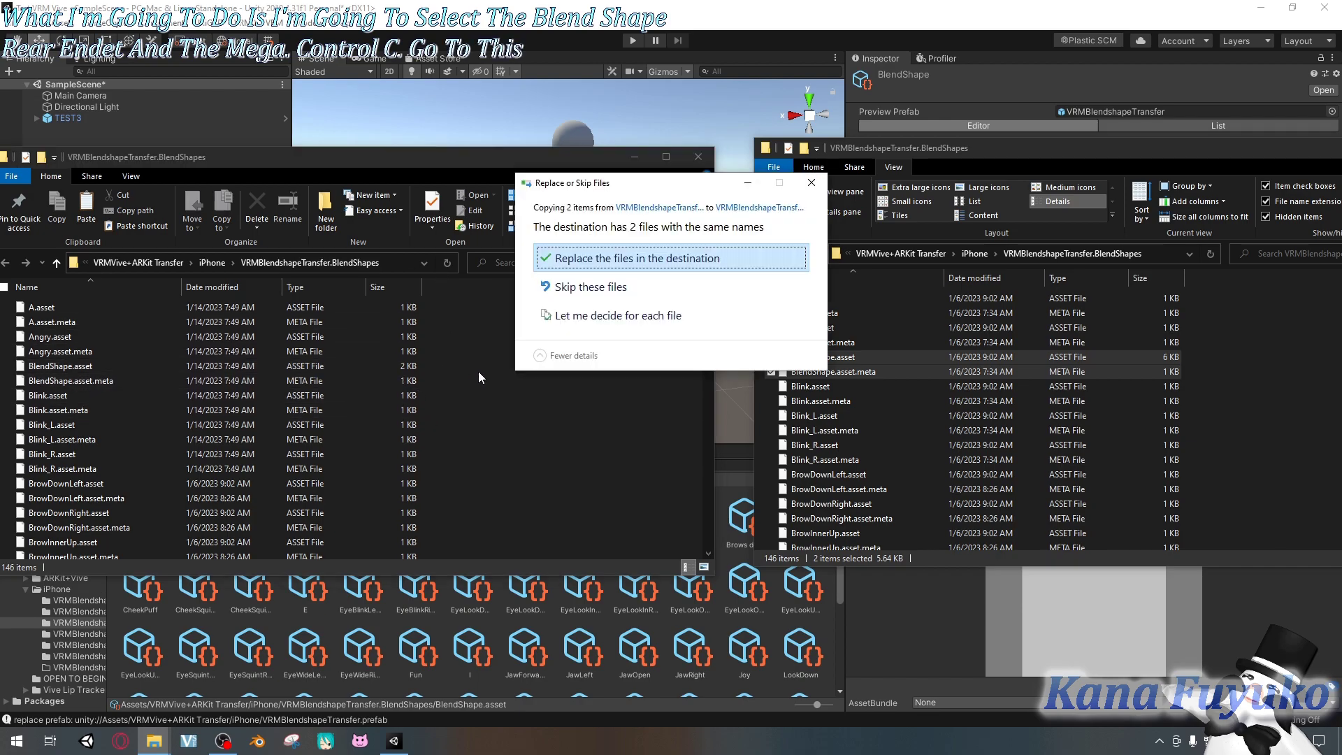
click(624, 259)
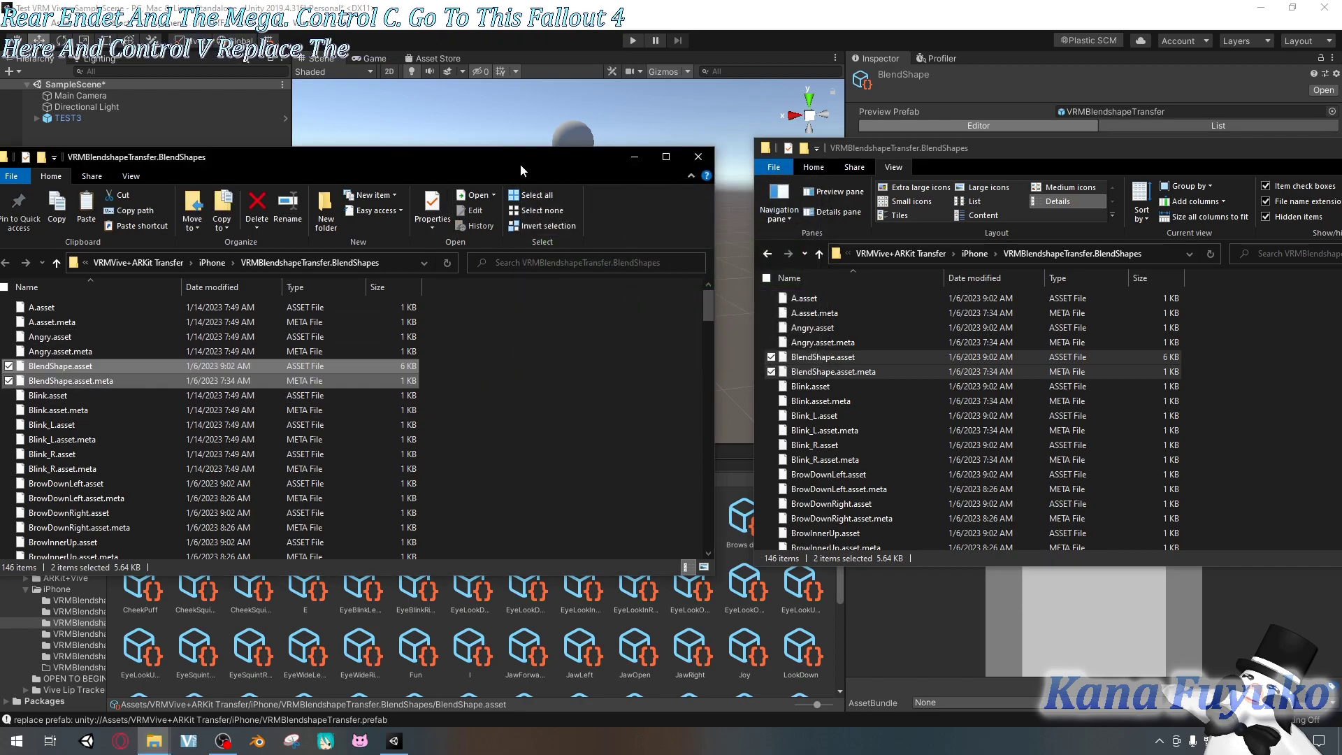
click(580, 8)
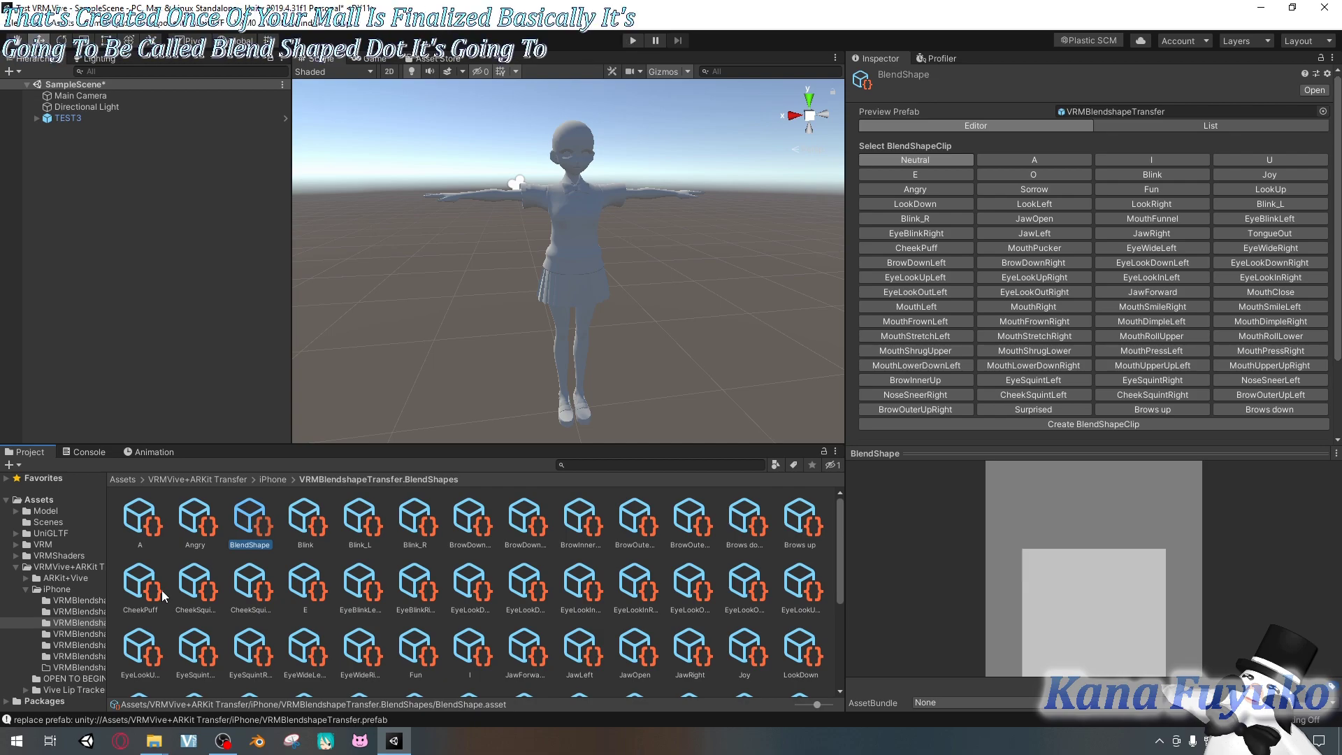
click(315, 594)
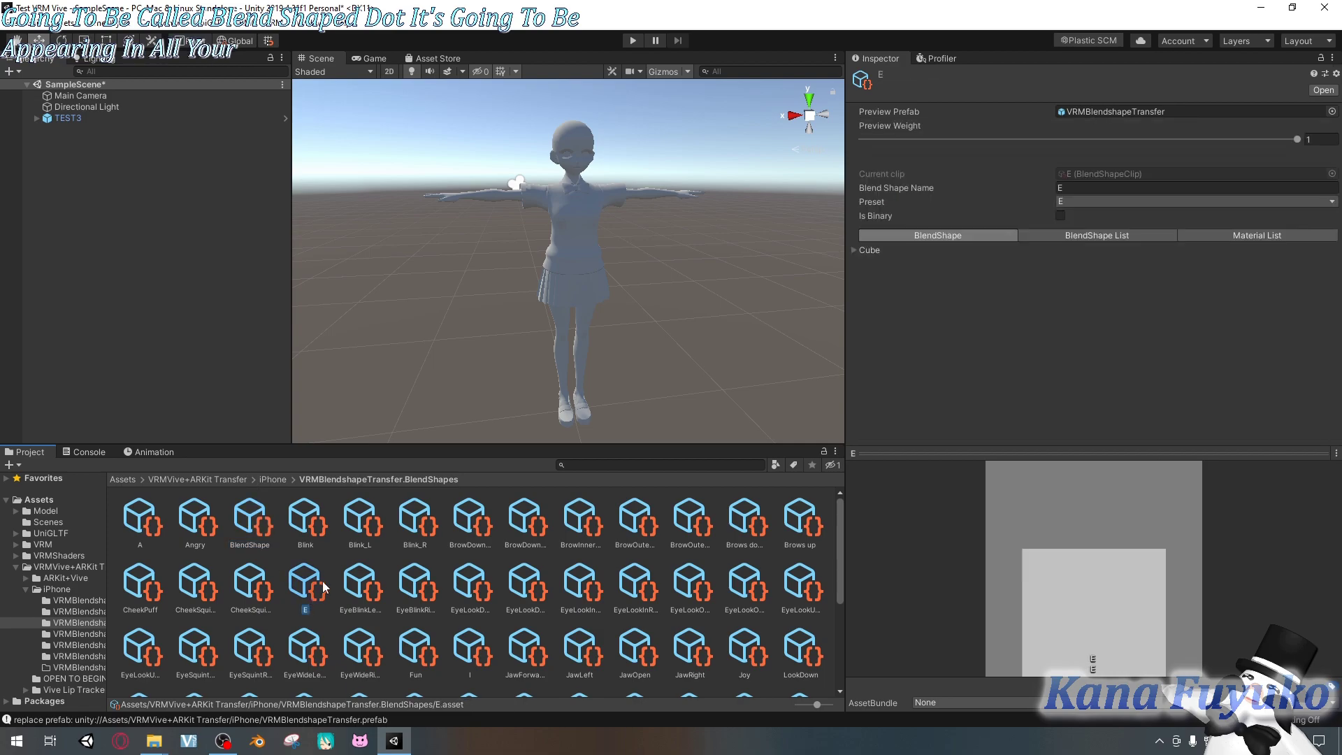
scroll(323, 587, down, 3)
scroll(529, 540, up, 3)
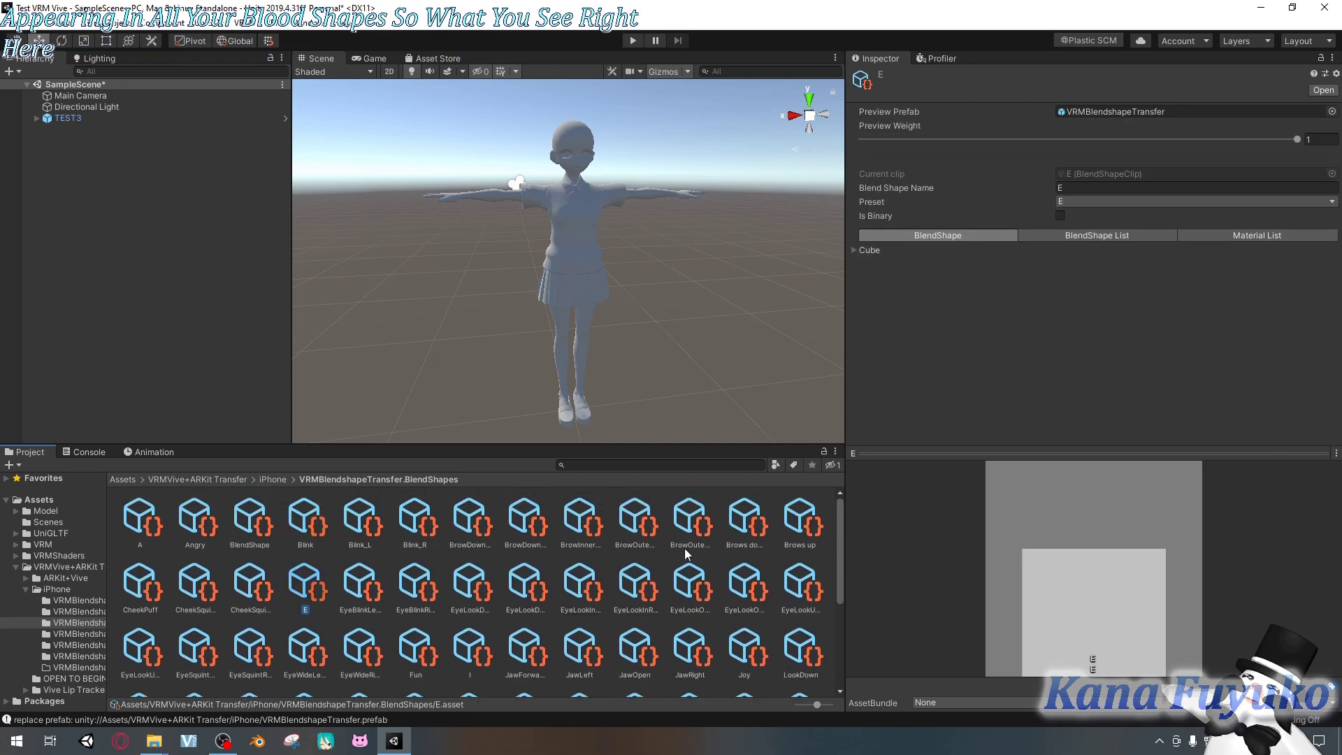
click(250, 522)
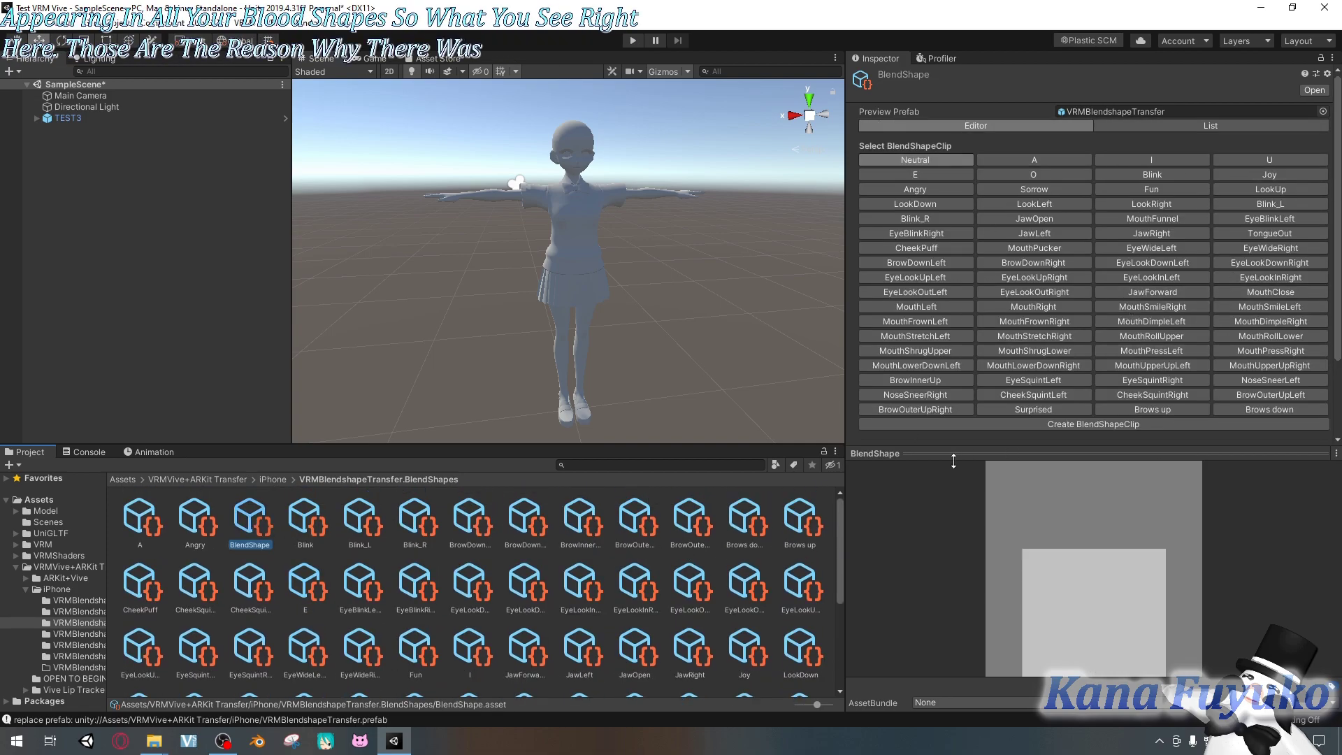
click(410, 541)
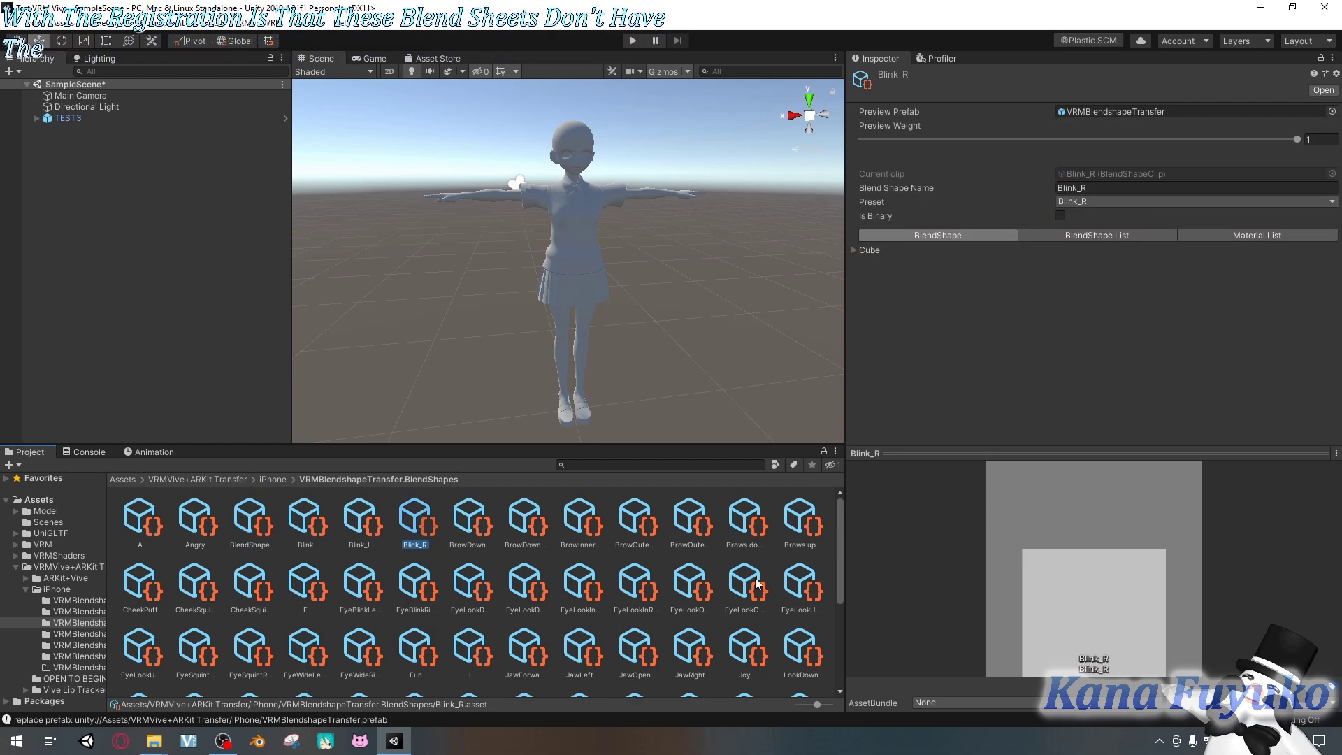
click(316, 535)
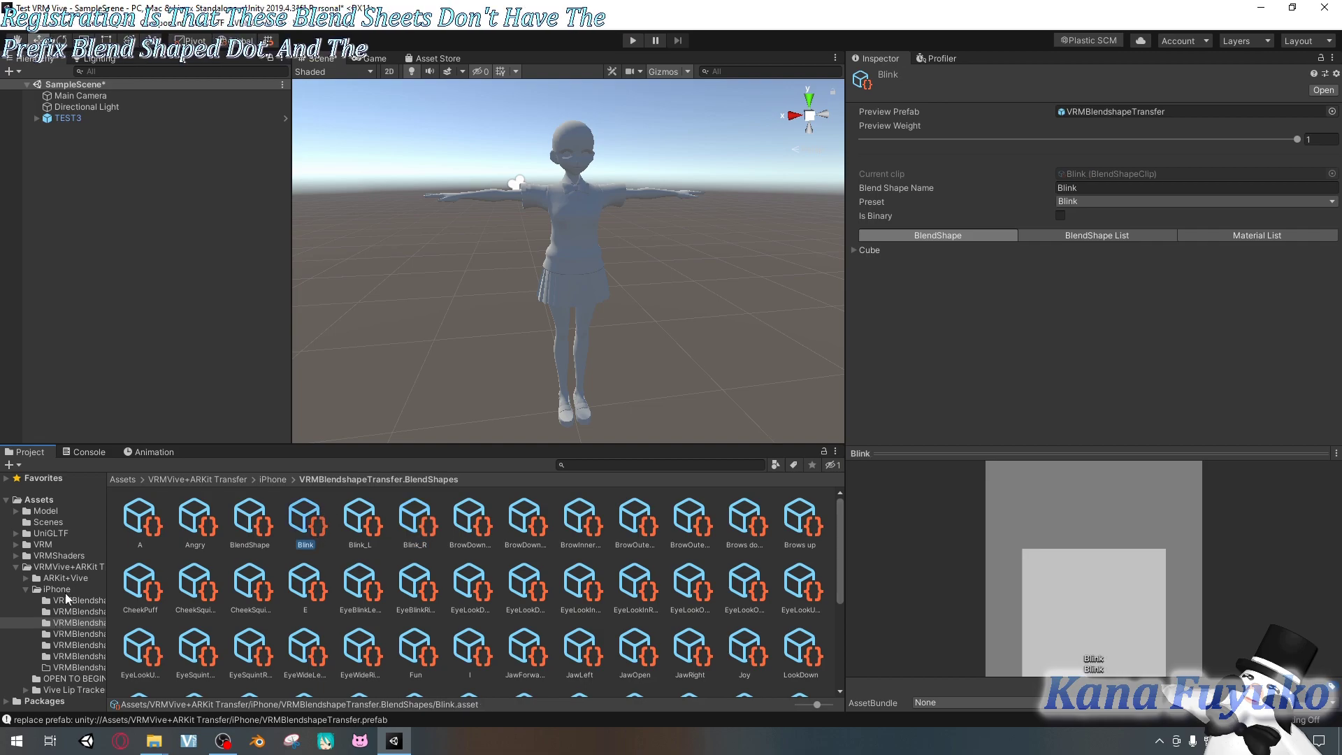
click(63, 591)
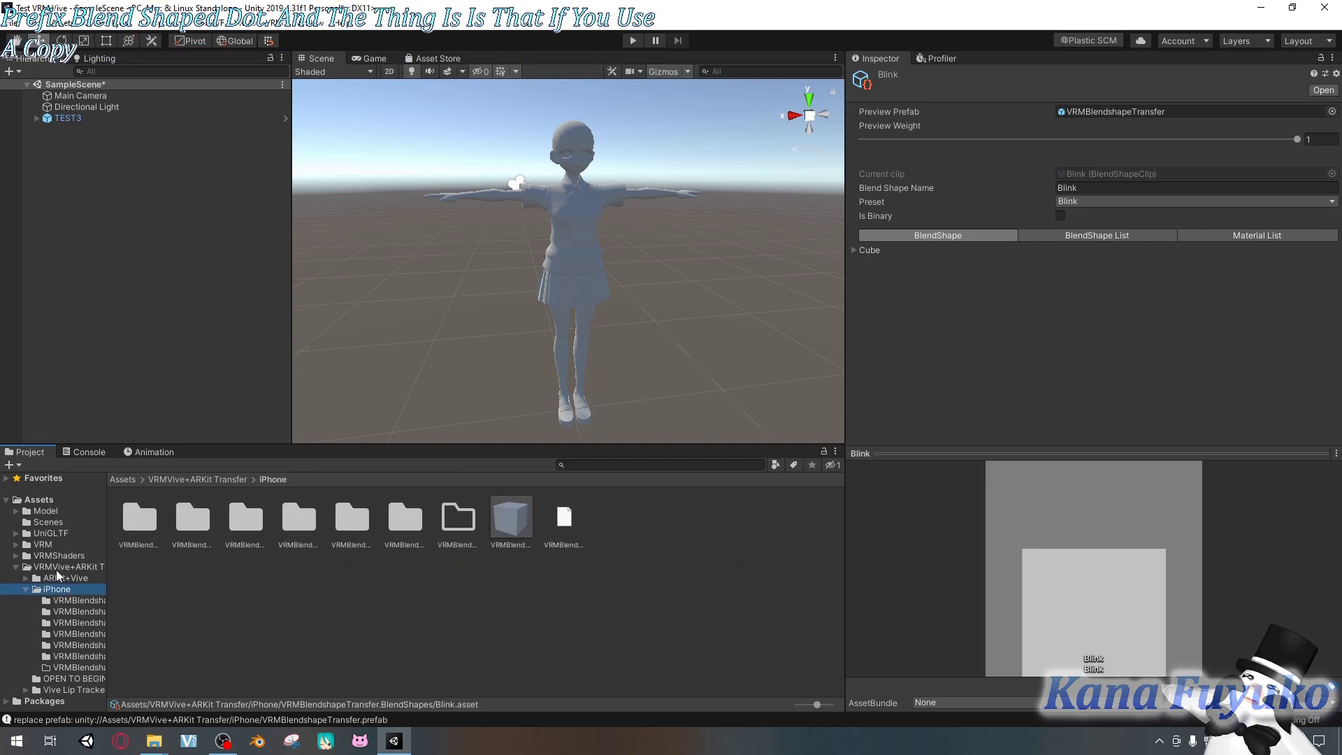
click(62, 568)
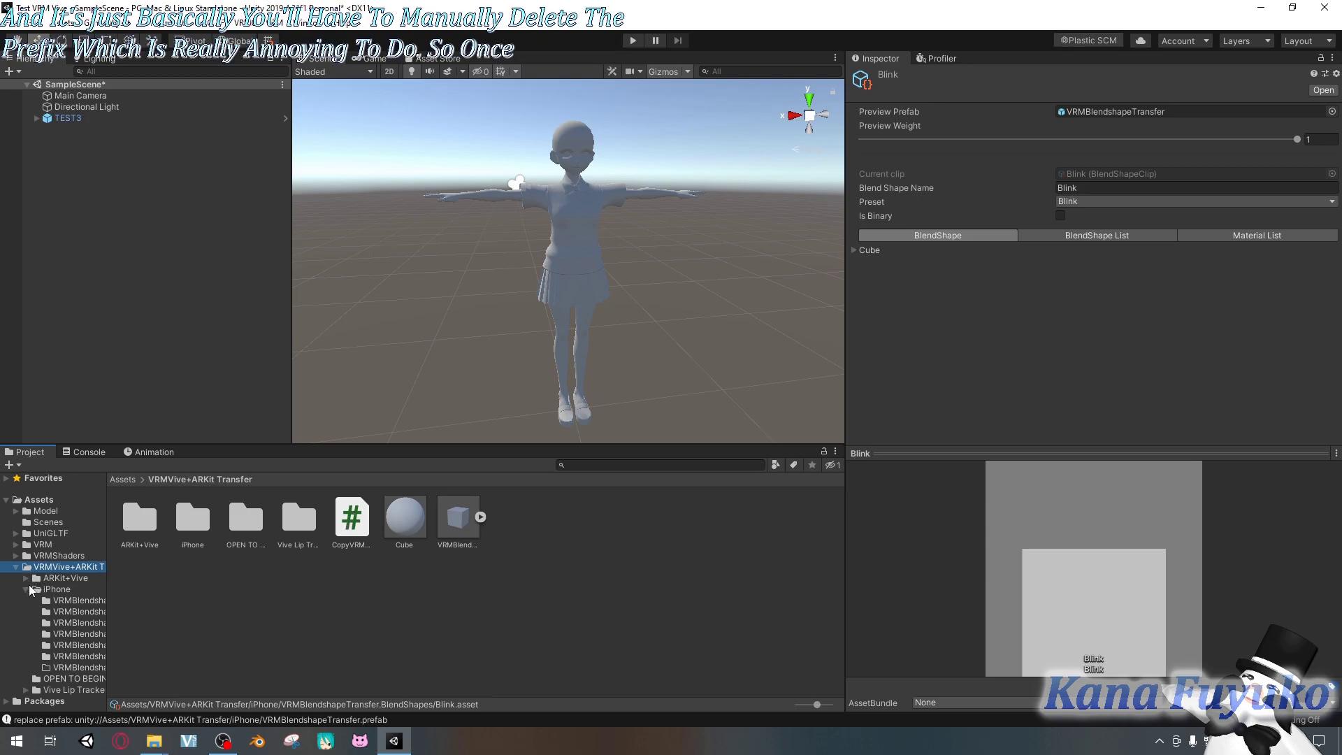
click(76, 634)
click(78, 622)
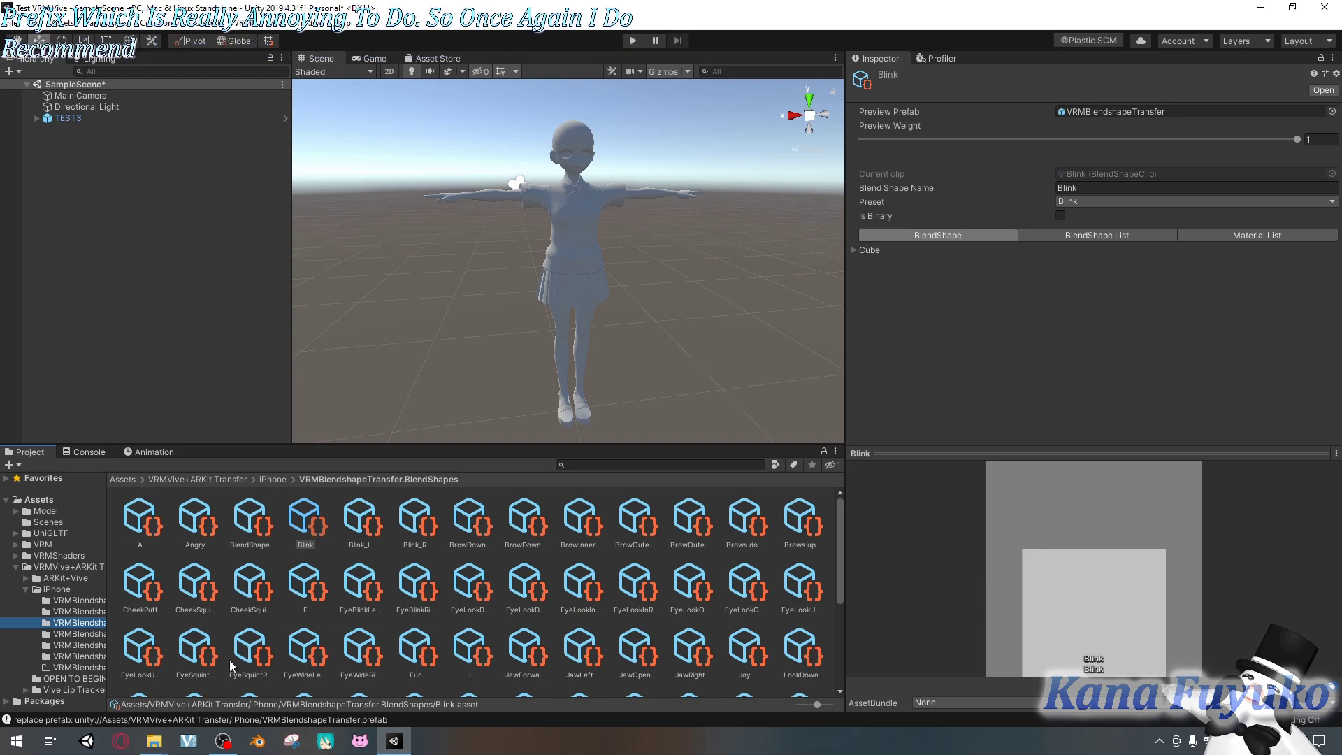
click(195, 531)
click(250, 587)
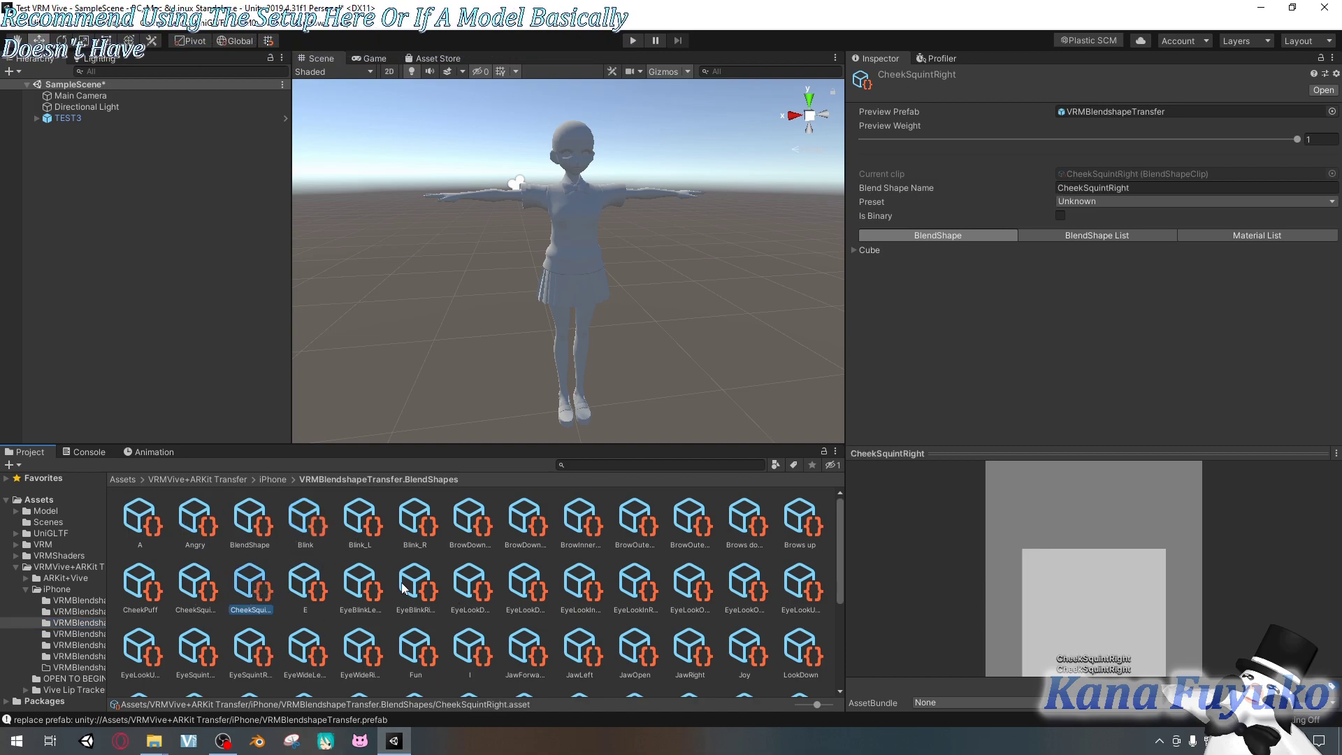
click(358, 587)
click(415, 587)
click(524, 587)
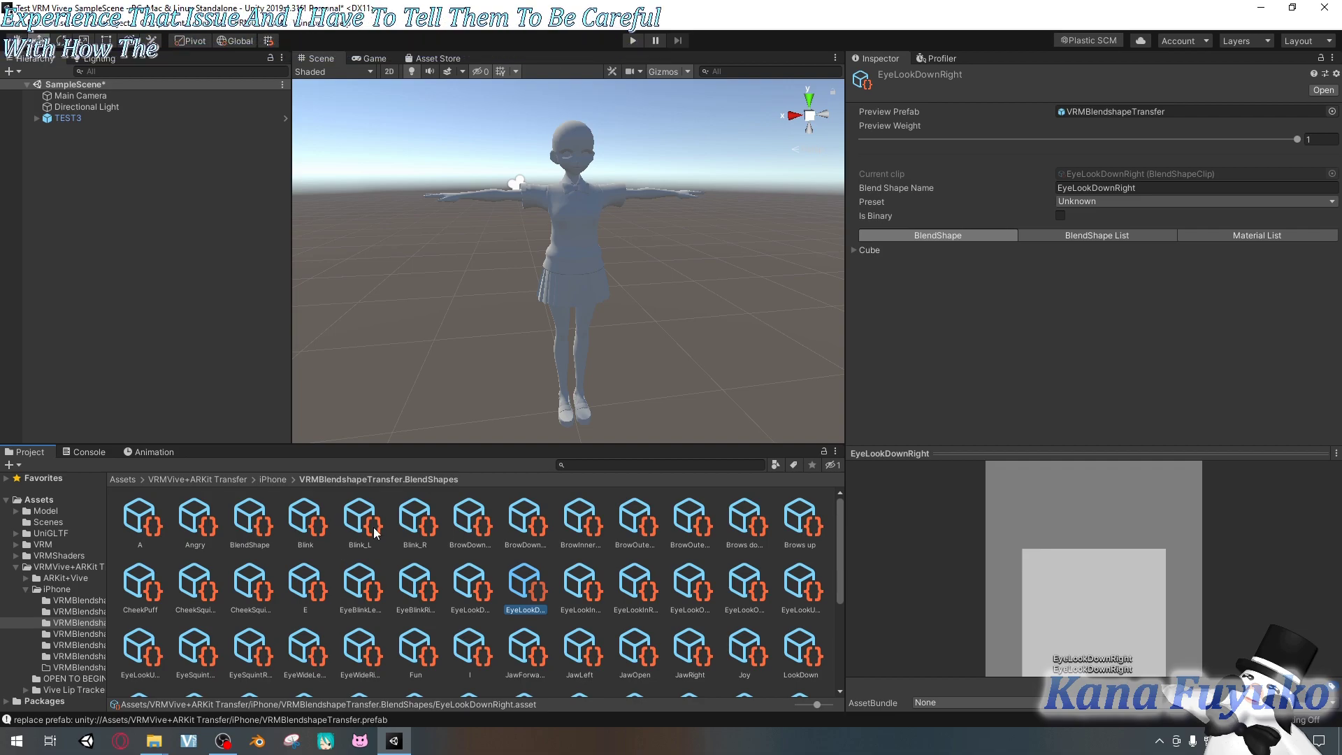
click(258, 545)
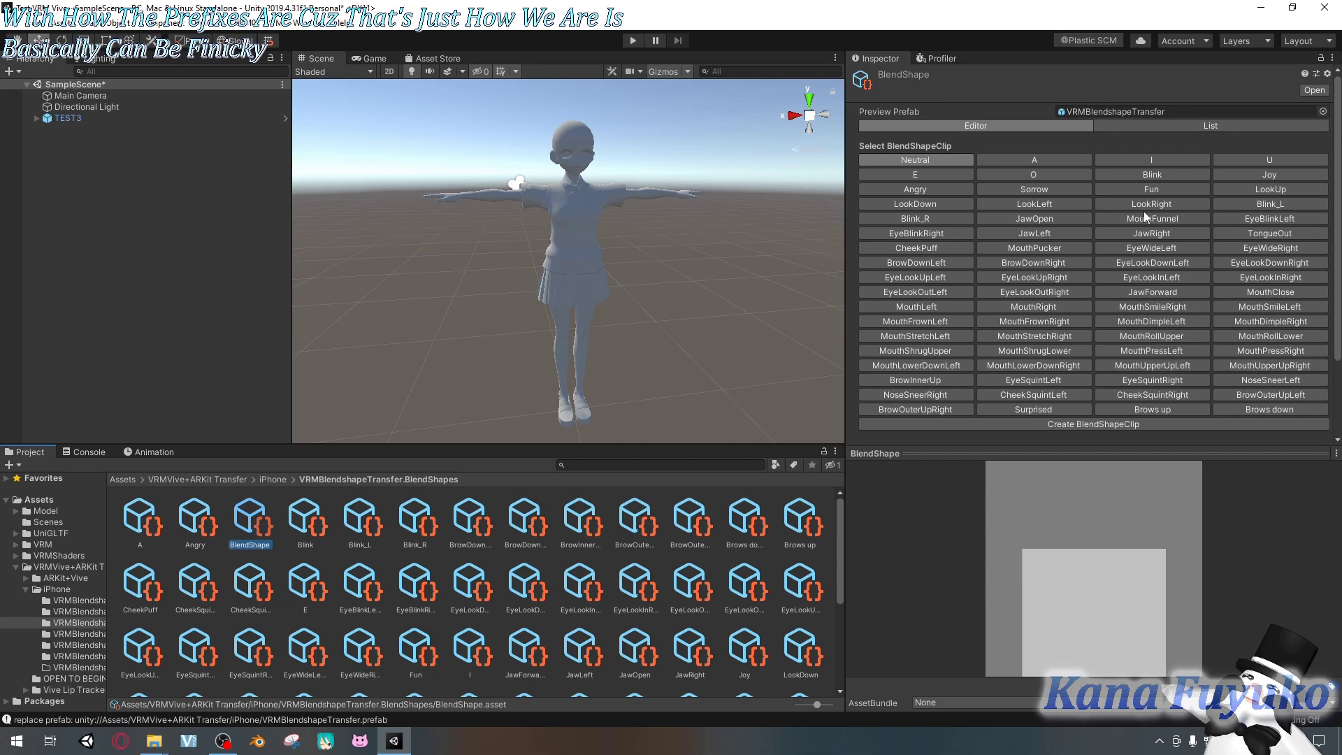
Open the OPEN TO BEGIN folder and drag the Blendshape Transfer prefab into the Hierarchy.
click(29, 590)
click(81, 568)
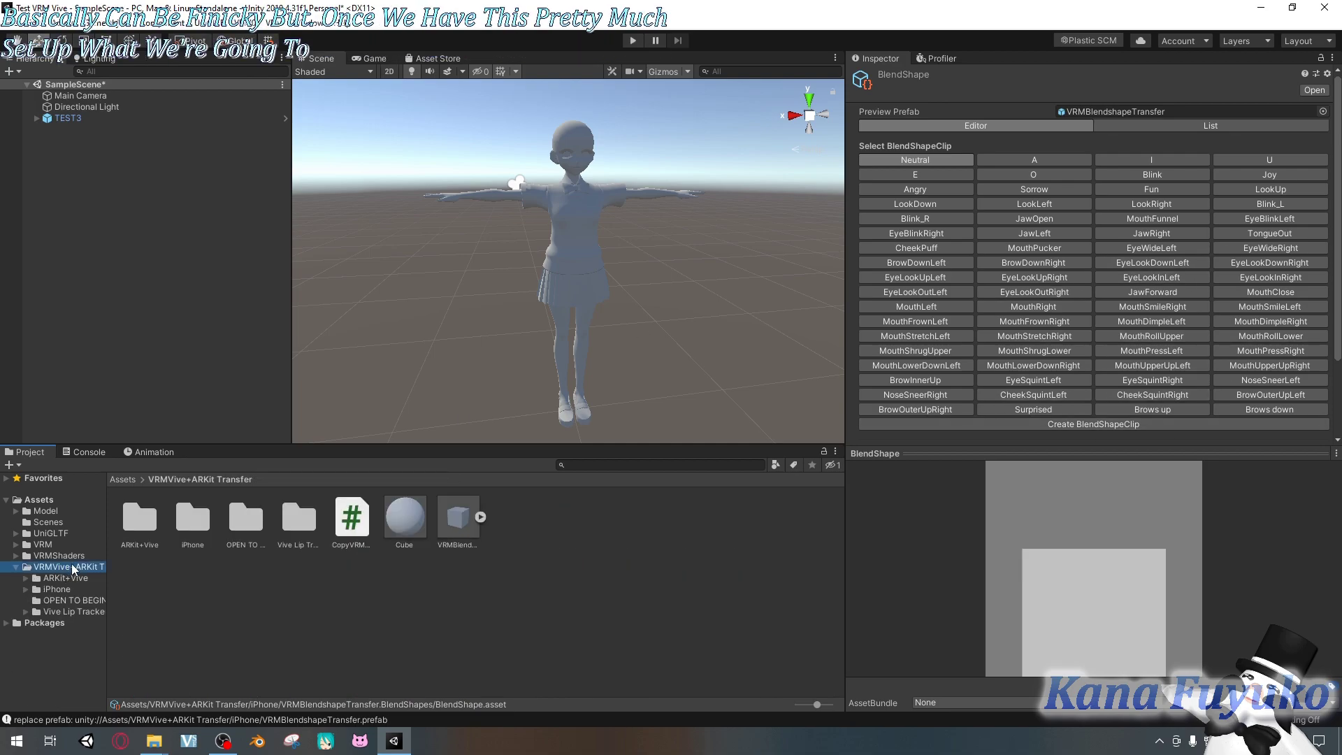
double_click(253, 524)
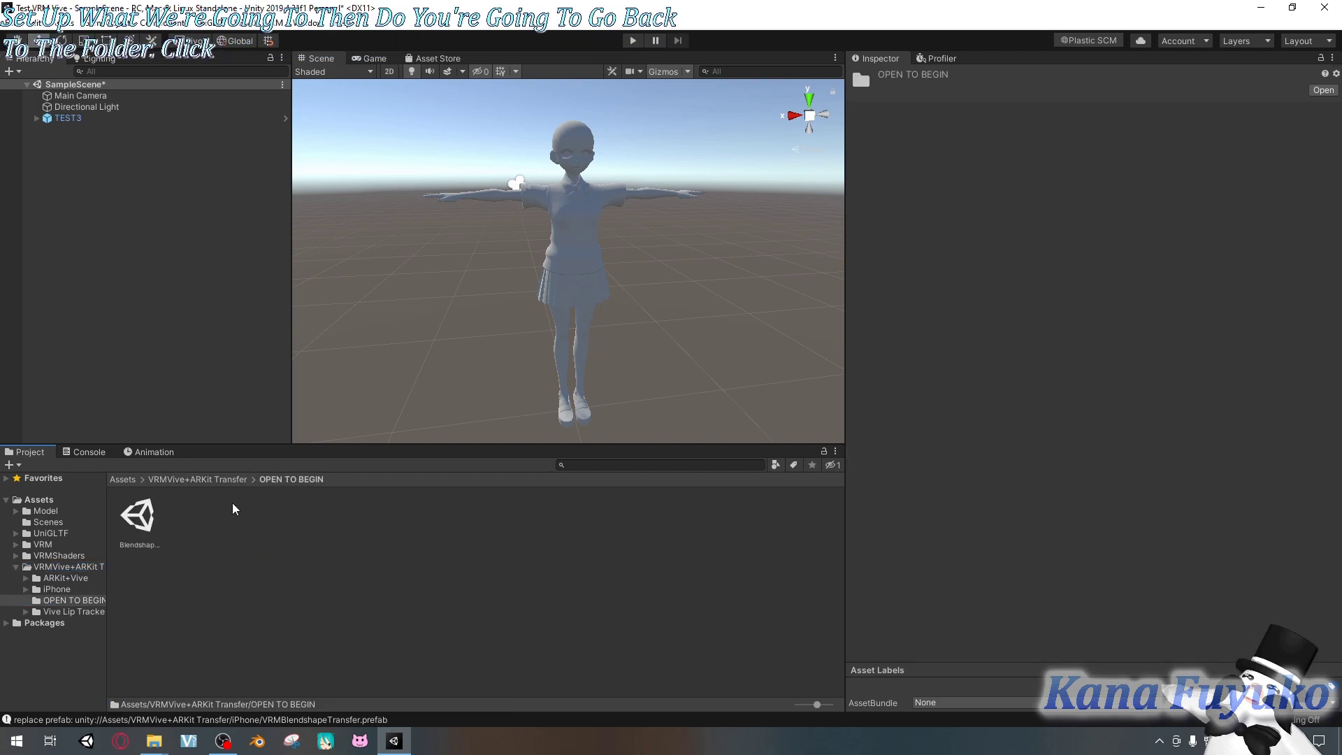
drag(140, 538, 210, 314)
drag(73, 213, 88, 242)
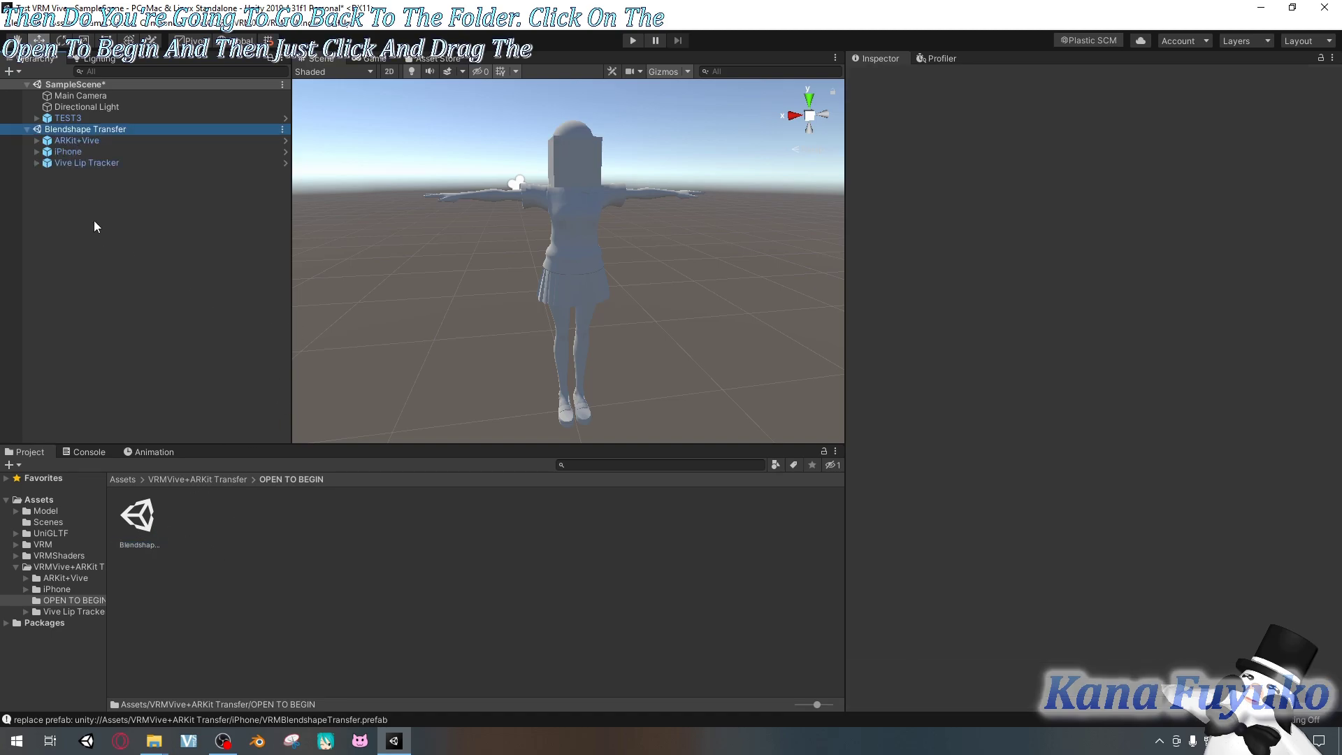
Delete the ARKit+Vive and Vive Lip Tracker objects and move iPhone to the scene root.
click(96, 143)
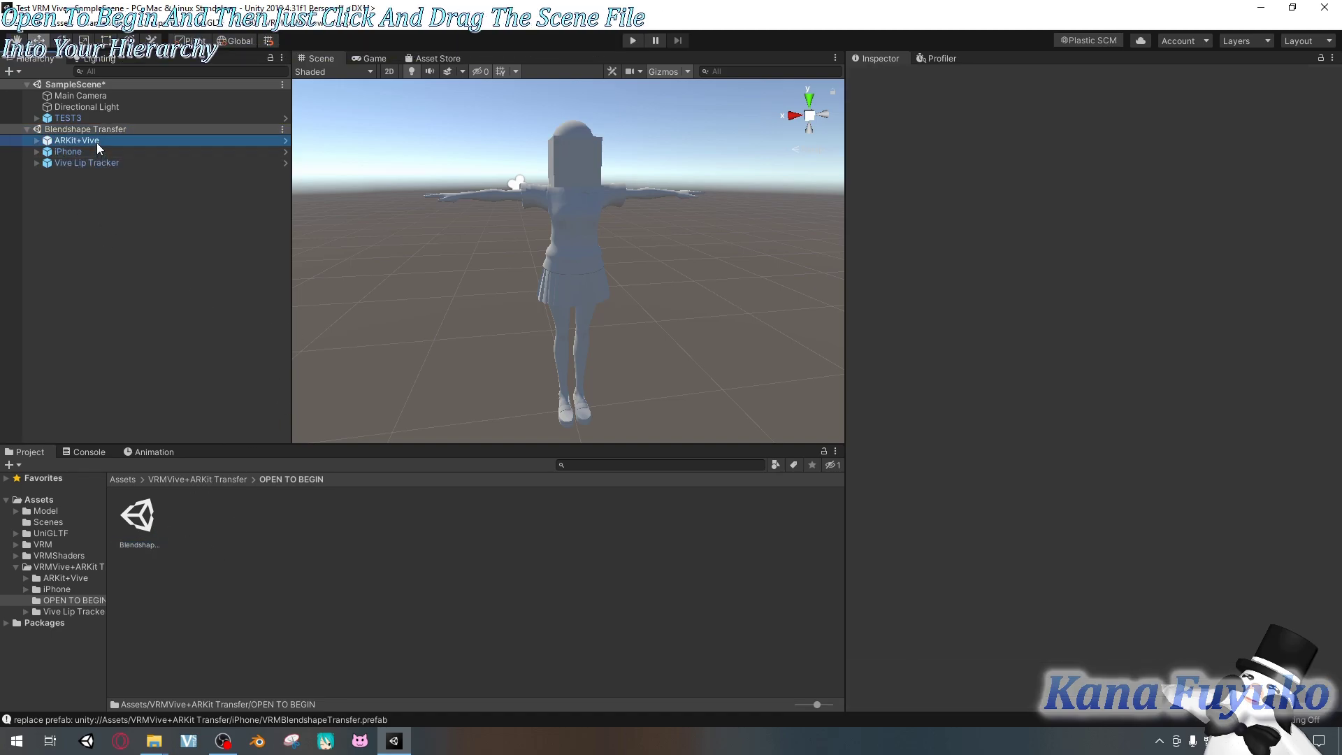
ctrl+click(91, 165)
key(Delete)
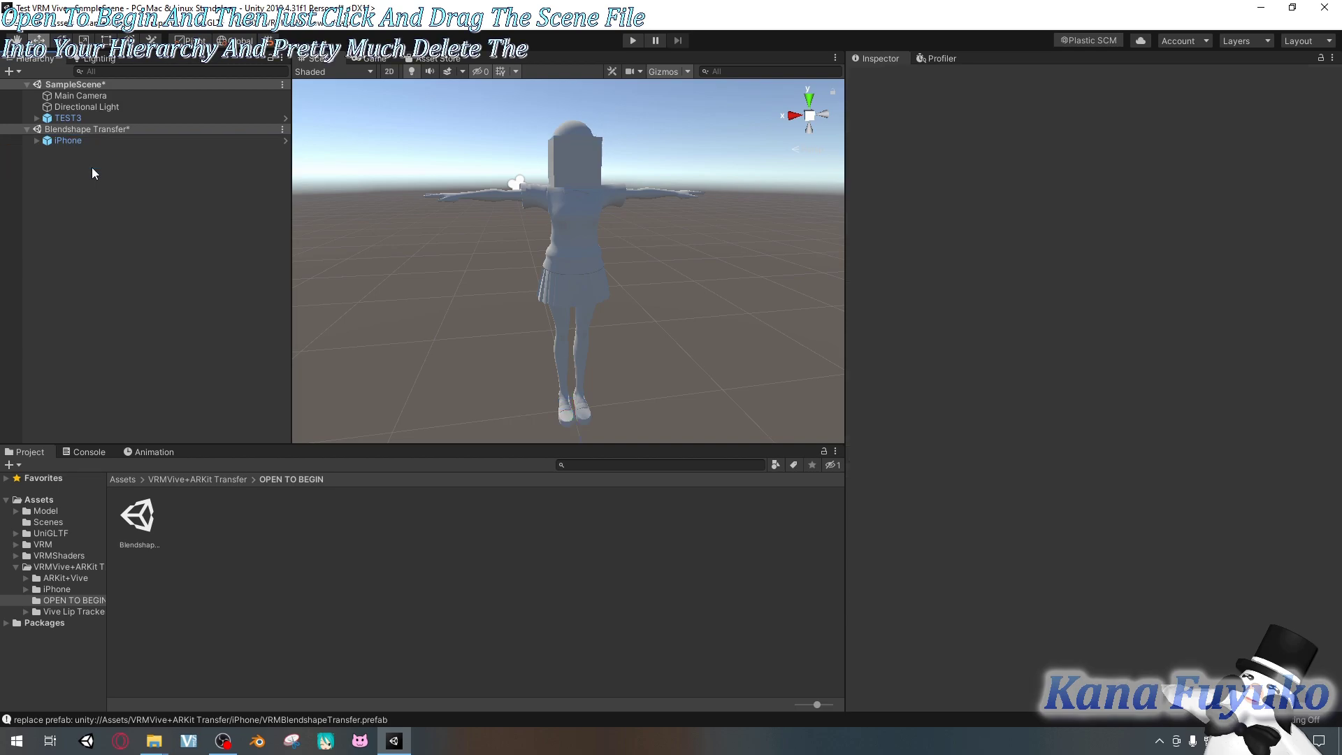
drag(53, 142, 80, 123)
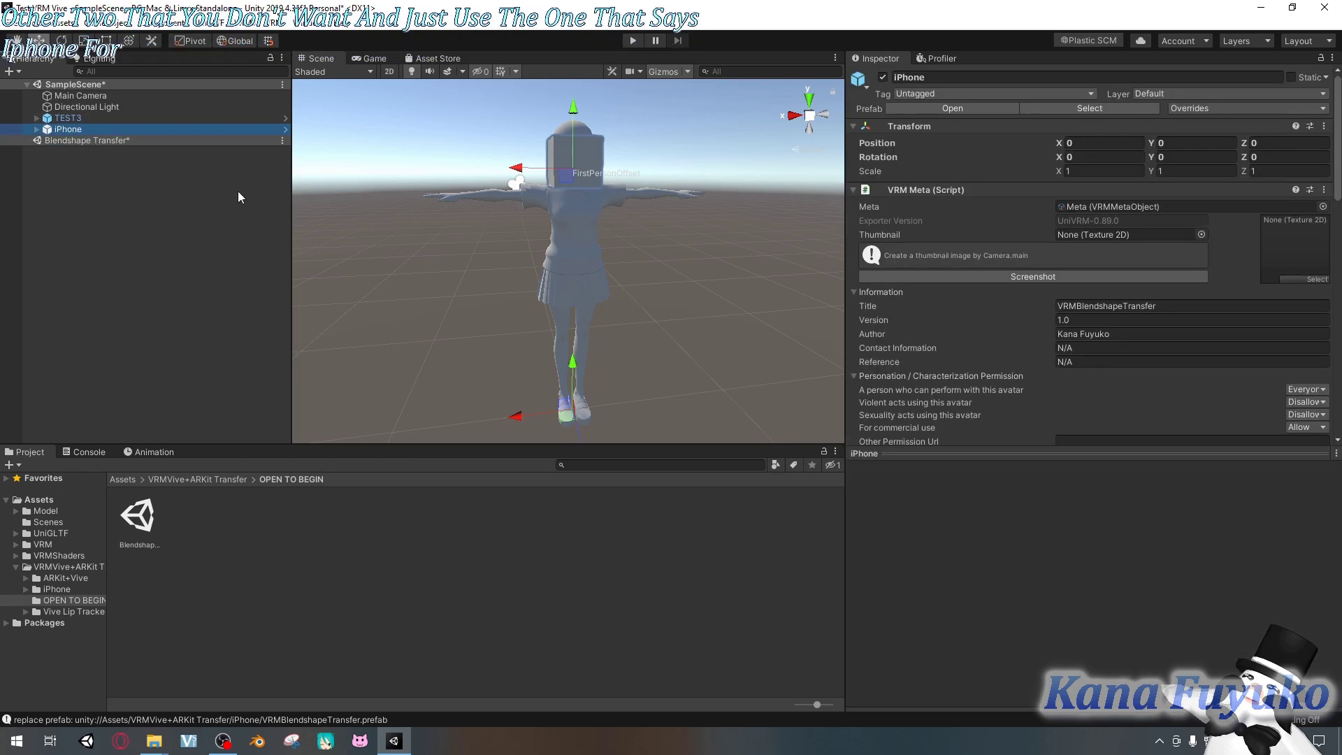
click(480, 196)
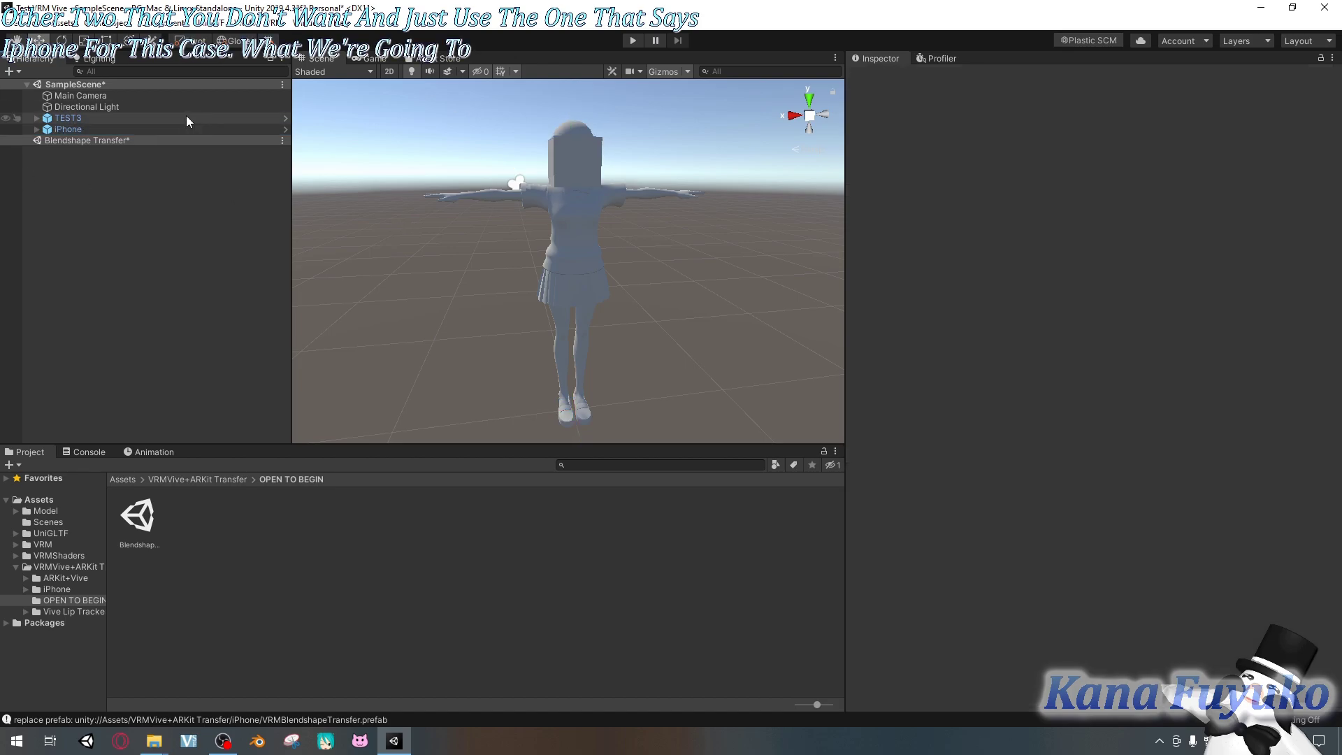
In CopyVRMSettings, set TEST3 as Destination Avatar and iPhone as Source Avatar.
click(279, 24)
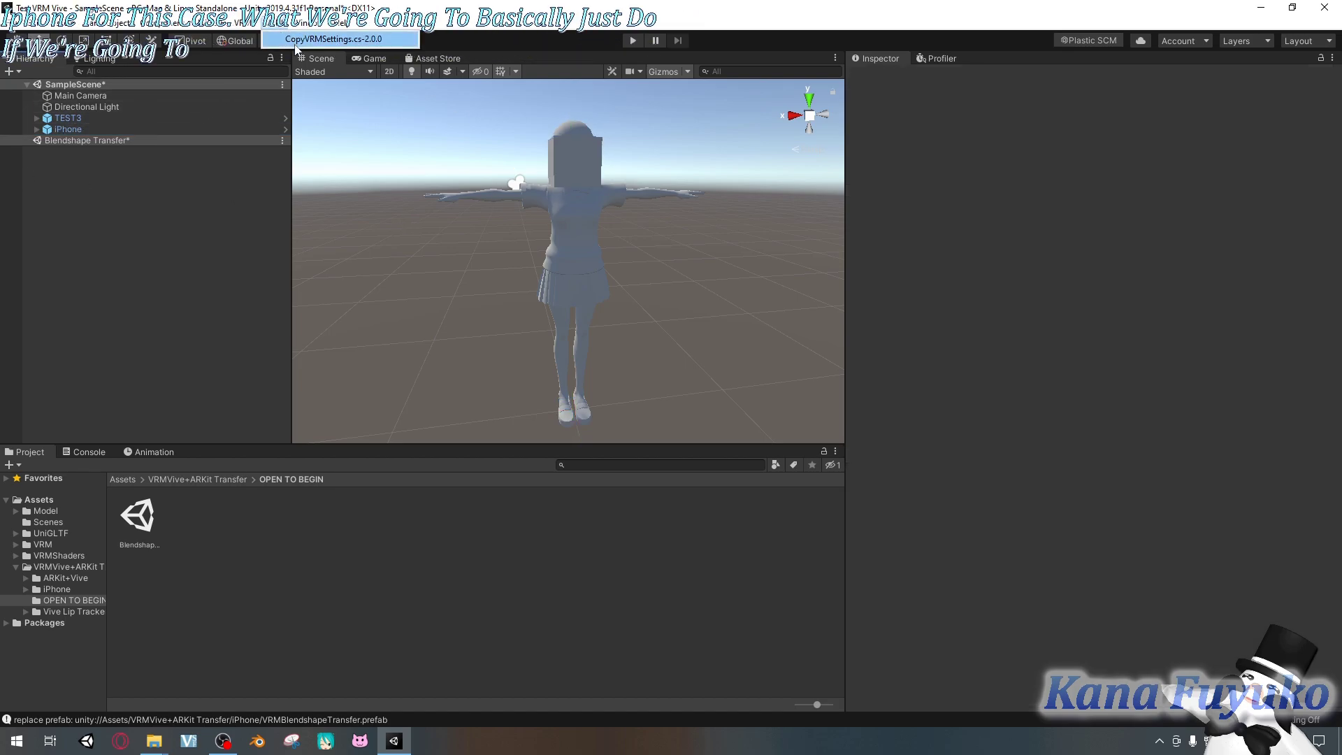
click(334, 39)
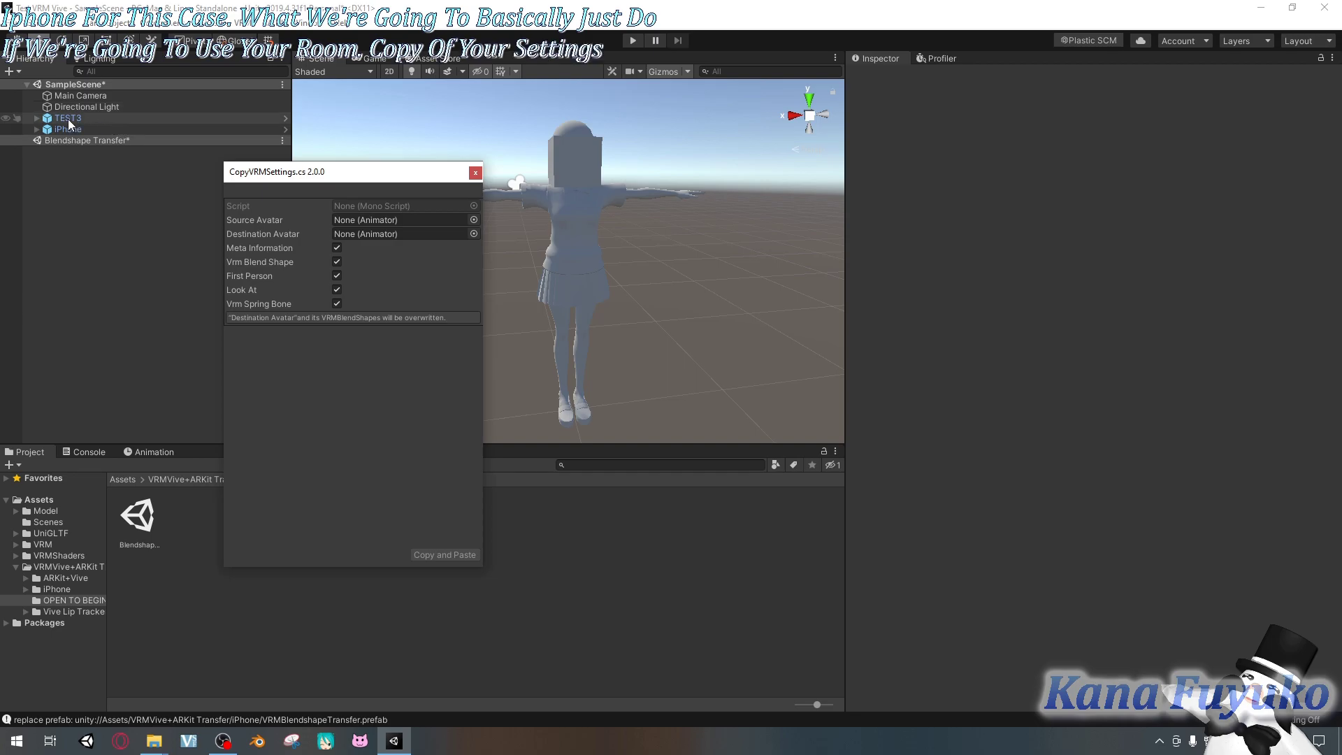
drag(68, 122, 337, 233)
drag(67, 127, 358, 219)
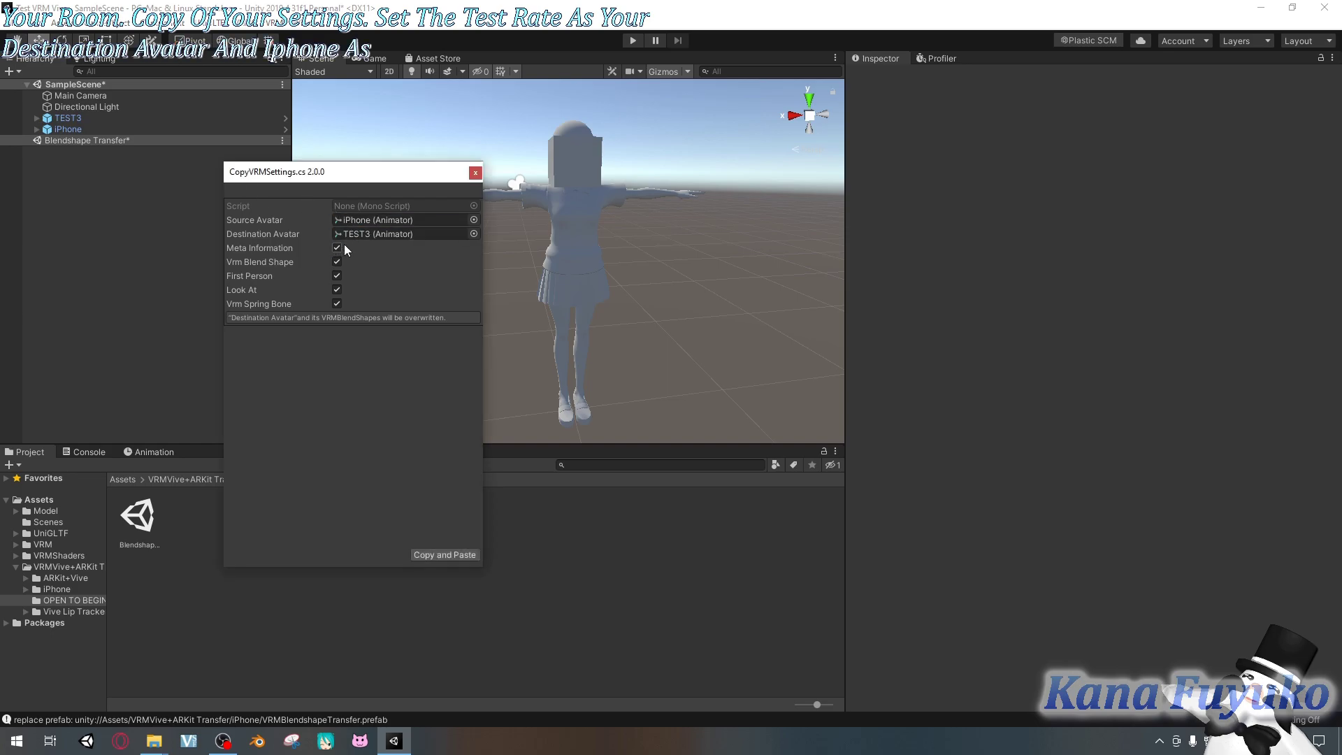
Uncheck Meta, Spring Bone, Look At and First Person, then copy only Vrm Blend Shape.
click(337, 248)
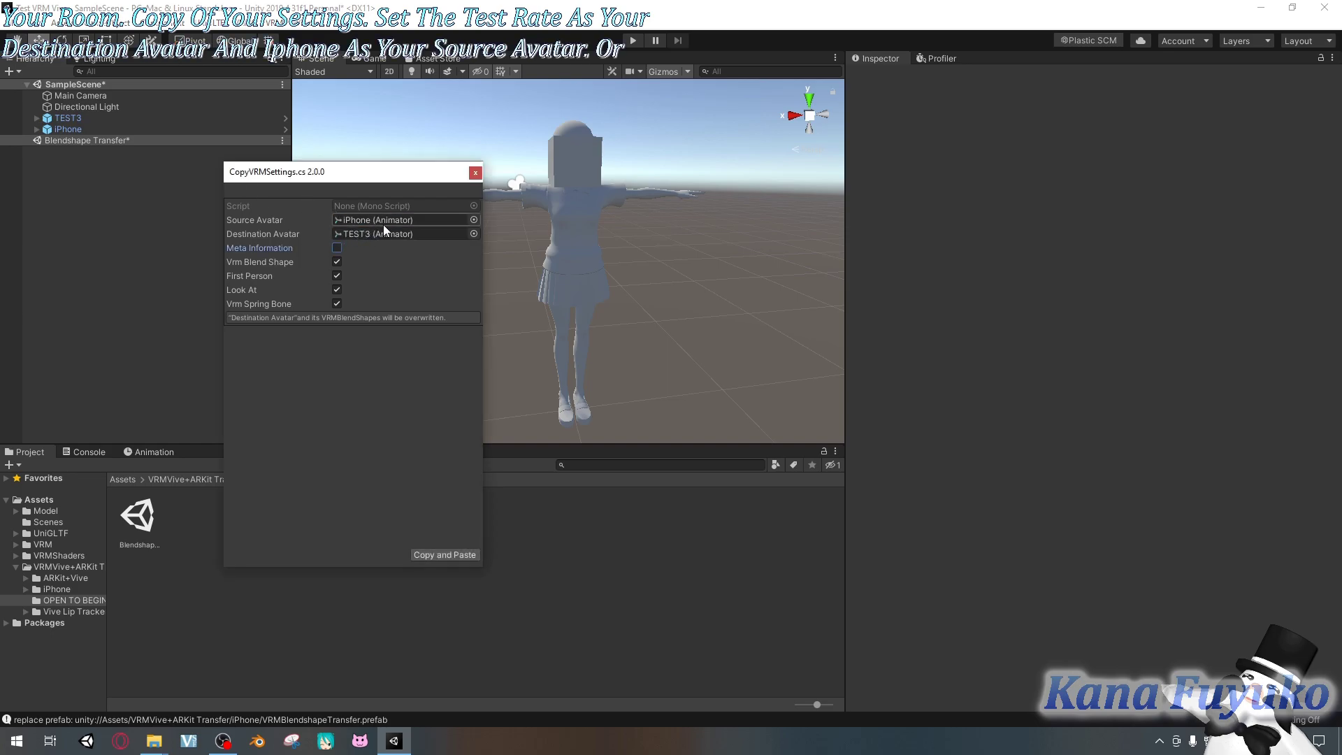
click(341, 301)
click(337, 285)
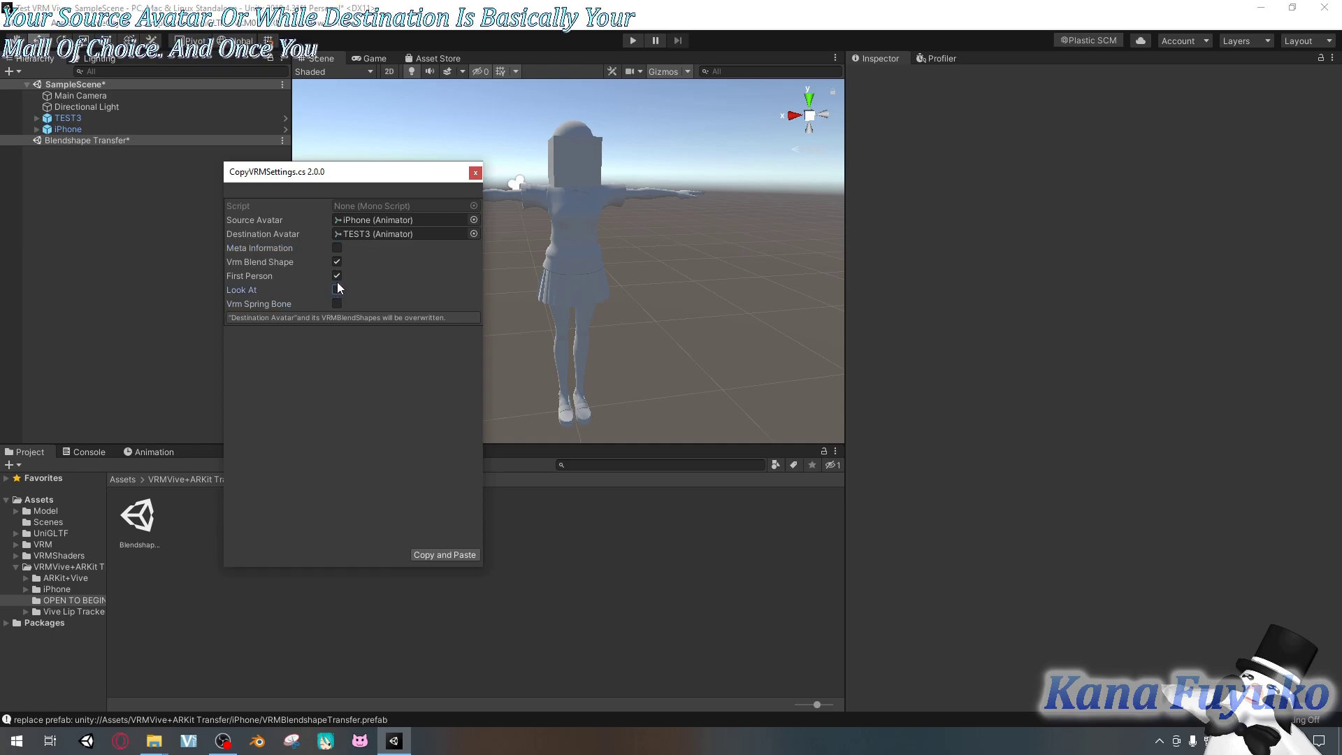
click(336, 275)
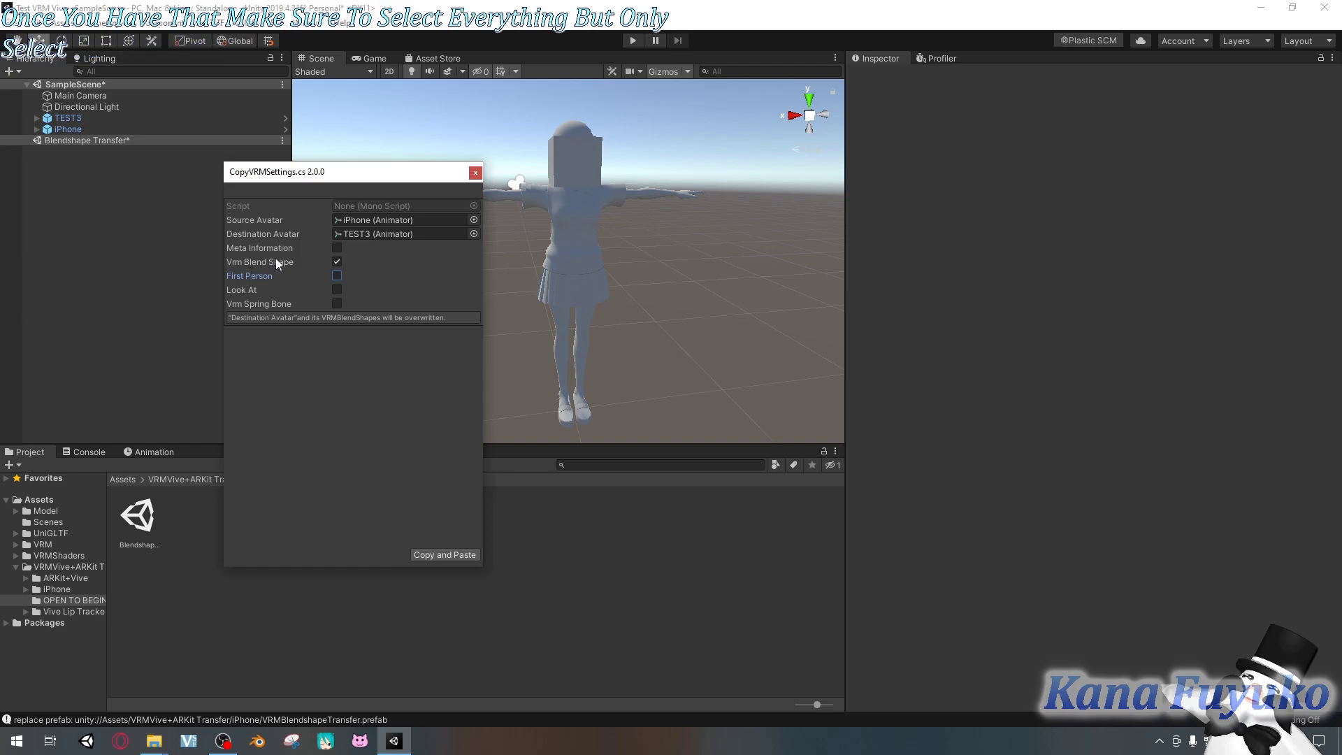
click(440, 556)
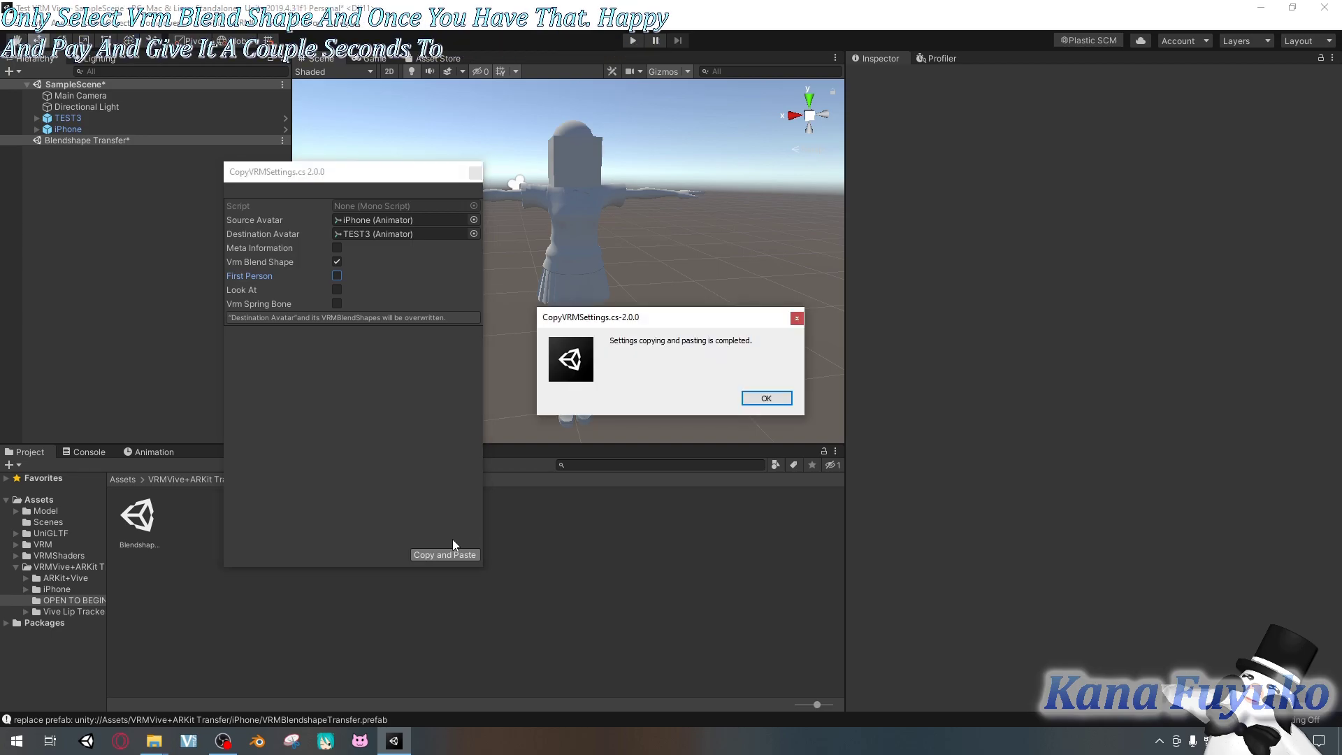
click(763, 400)
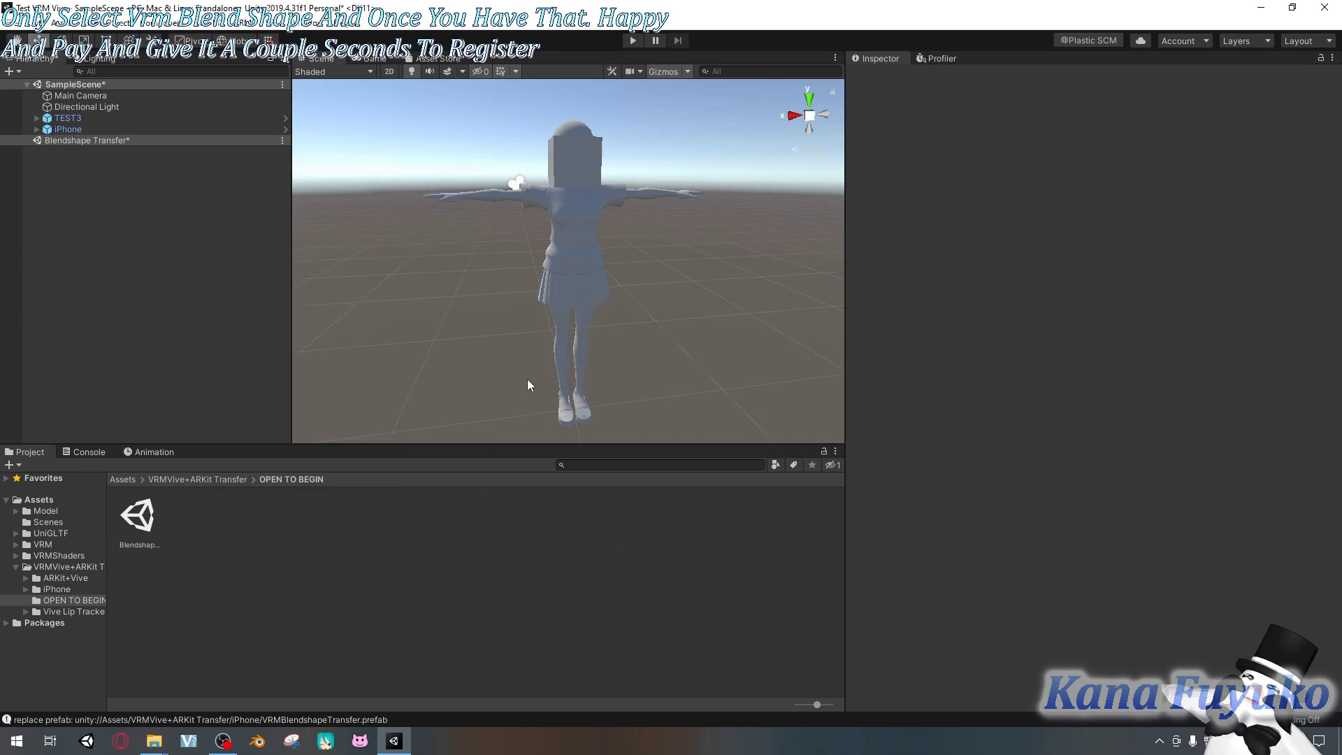
Open the BlendShape asset in Model > VRM > TEST3.BlendShapes.
click(15, 511)
click(76, 566)
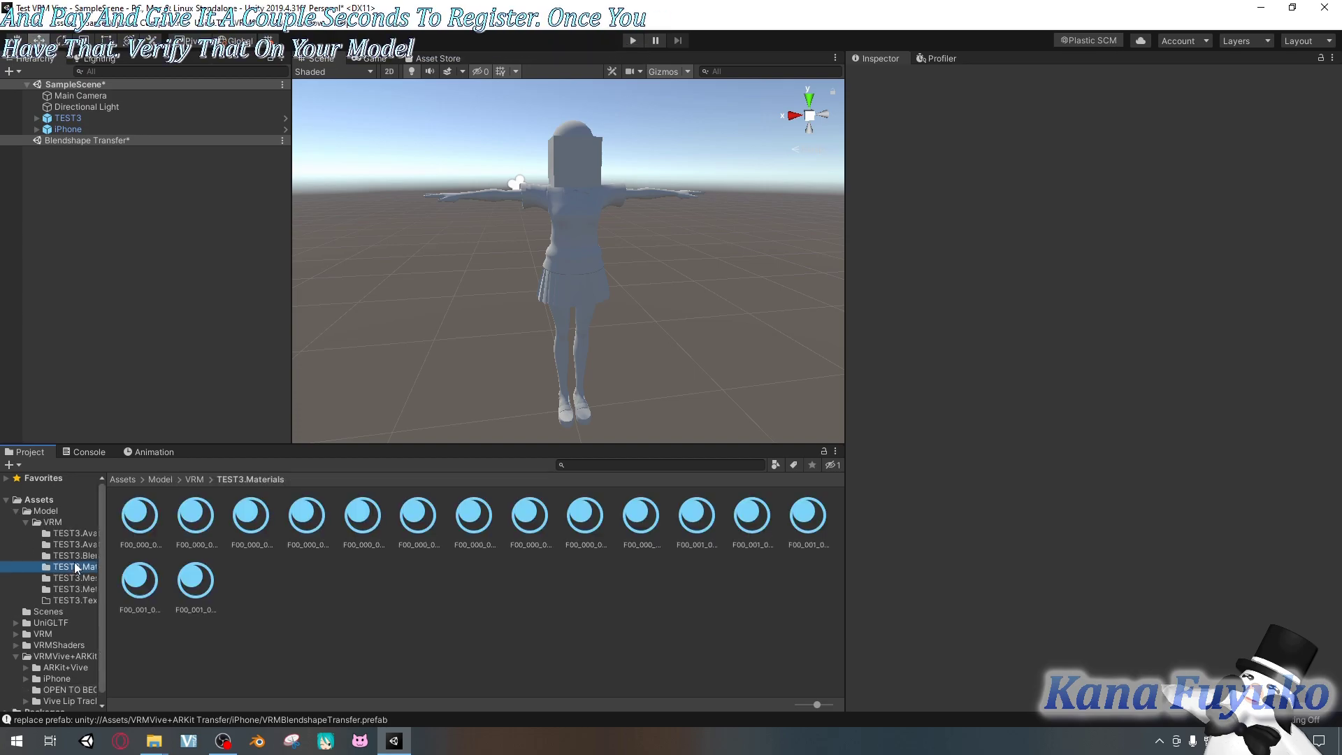
click(74, 556)
click(249, 521)
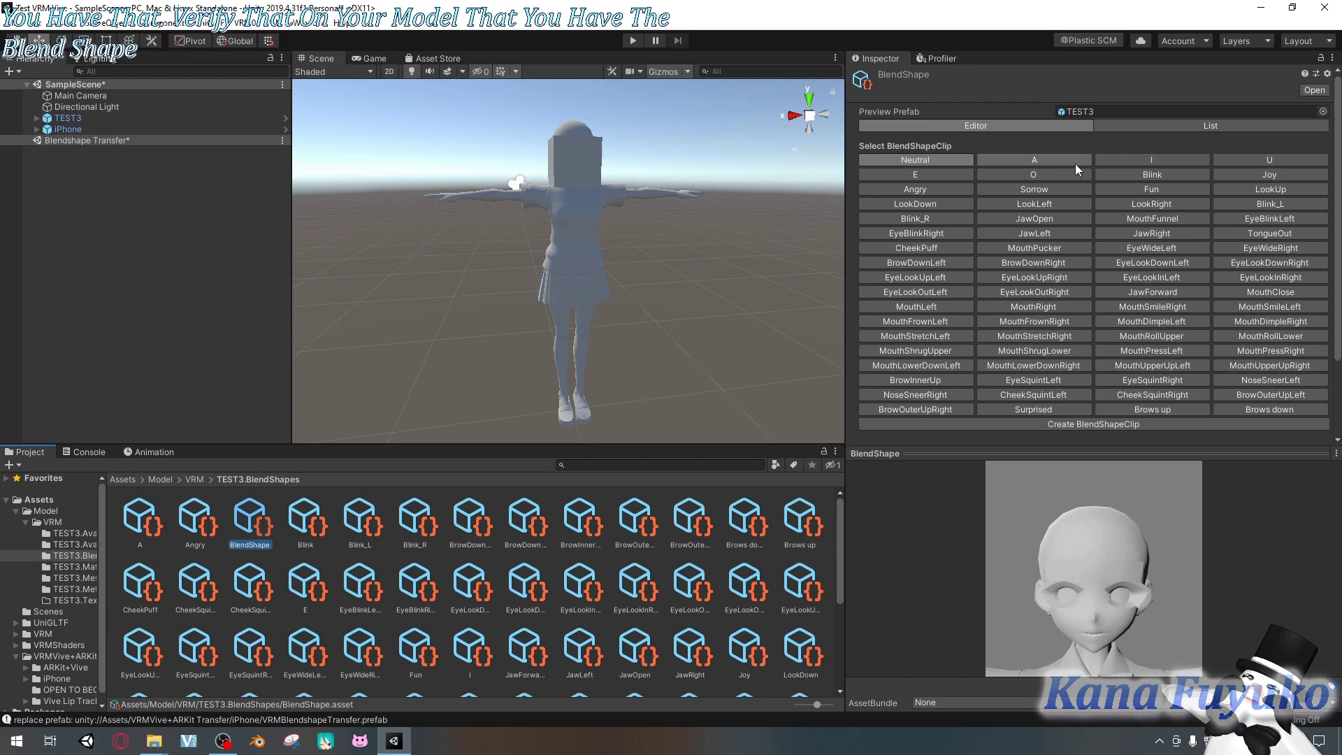
Preview MouthFrownLeft, EyeLookInLeft, Surprised, Brows up, MouthPucker, A, I, U, Blink, JawOpen and O on TEST3's face.
click(970, 322)
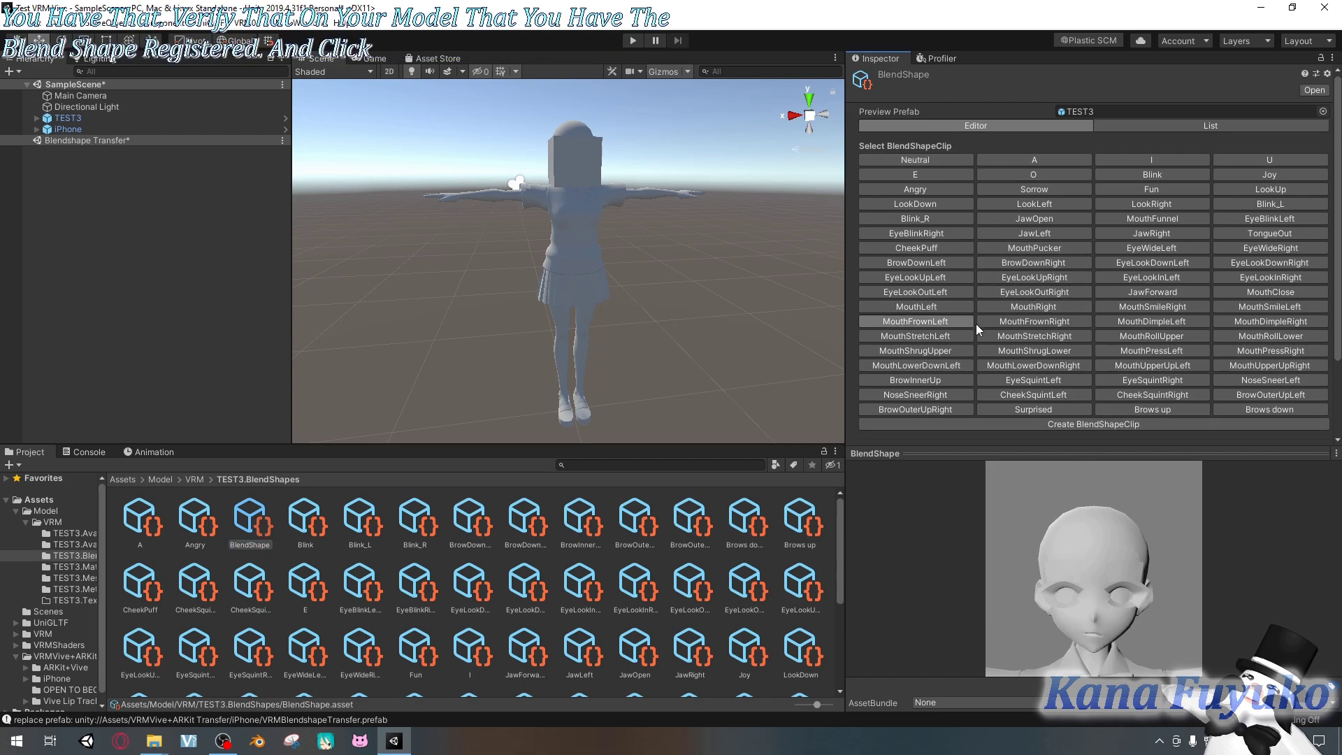
click(1160, 277)
scroll(1104, 610, up, 3)
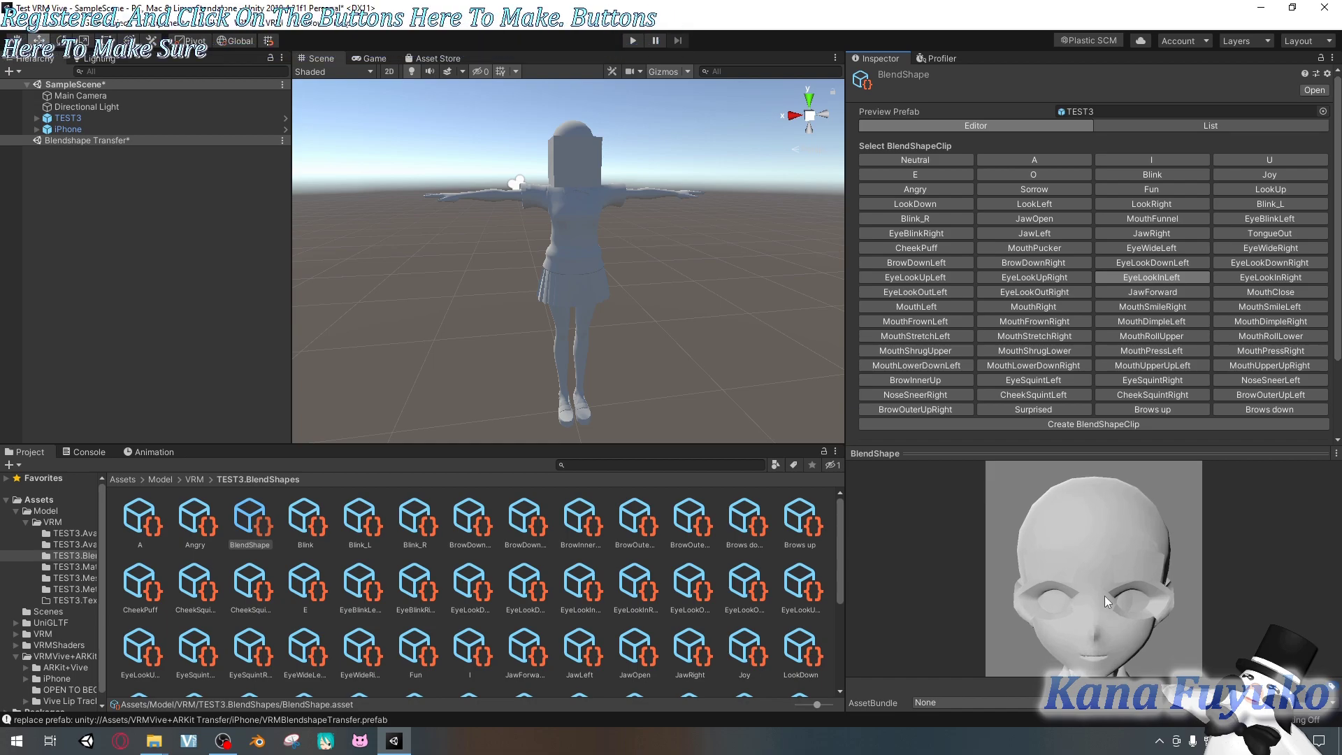
click(1033, 411)
click(1118, 410)
click(1010, 249)
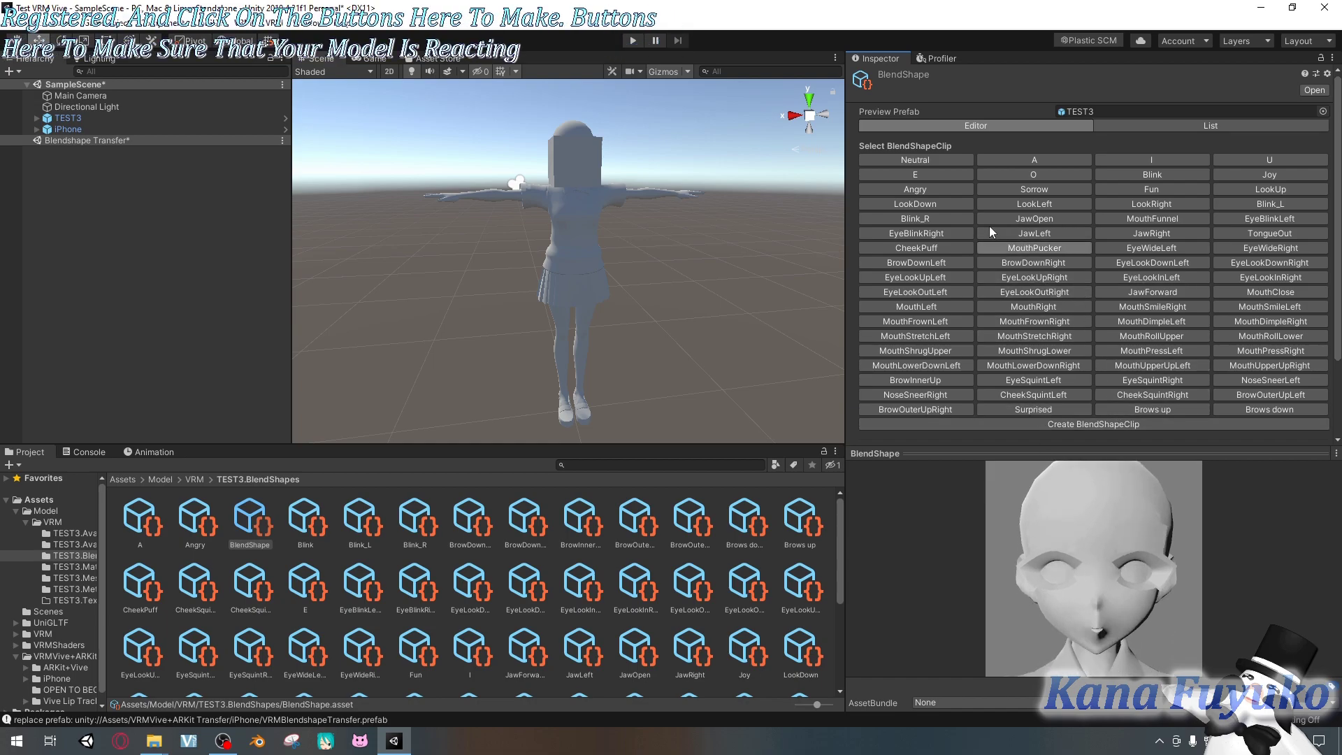
click(987, 160)
click(1166, 159)
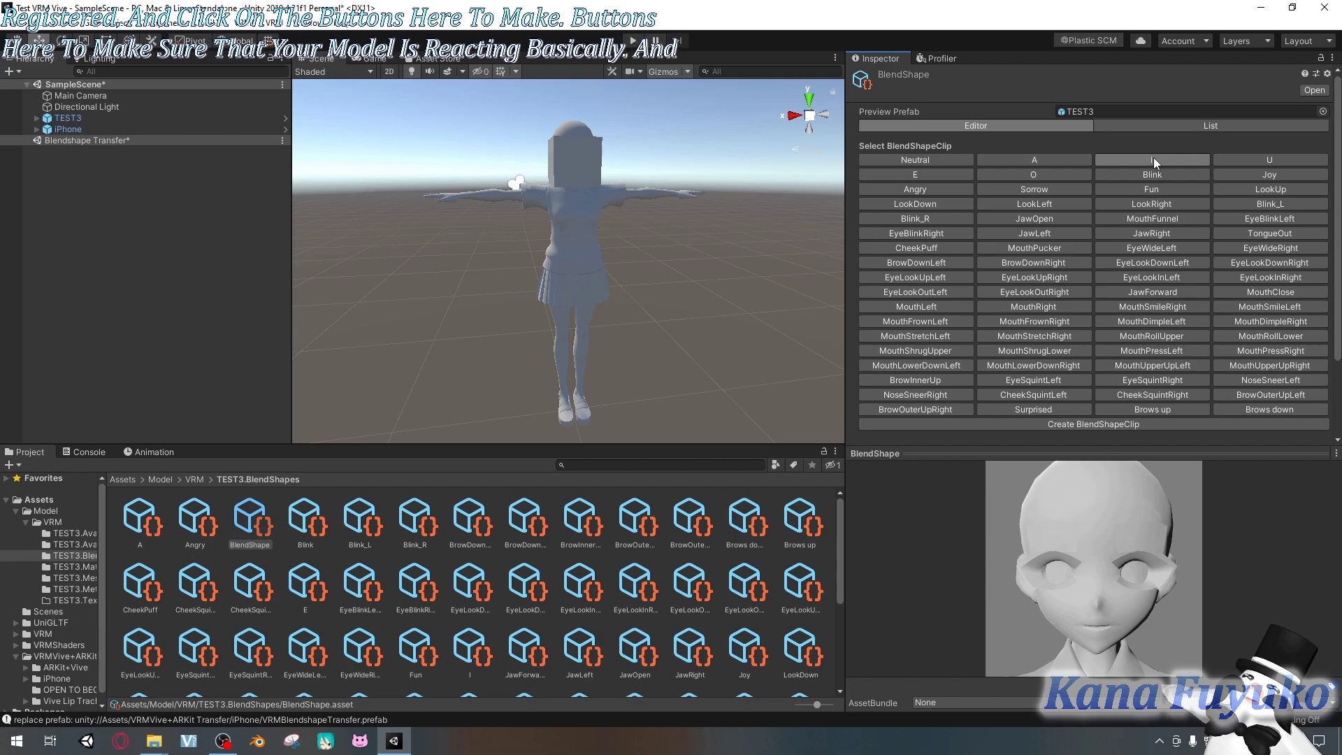
click(1246, 159)
click(1164, 174)
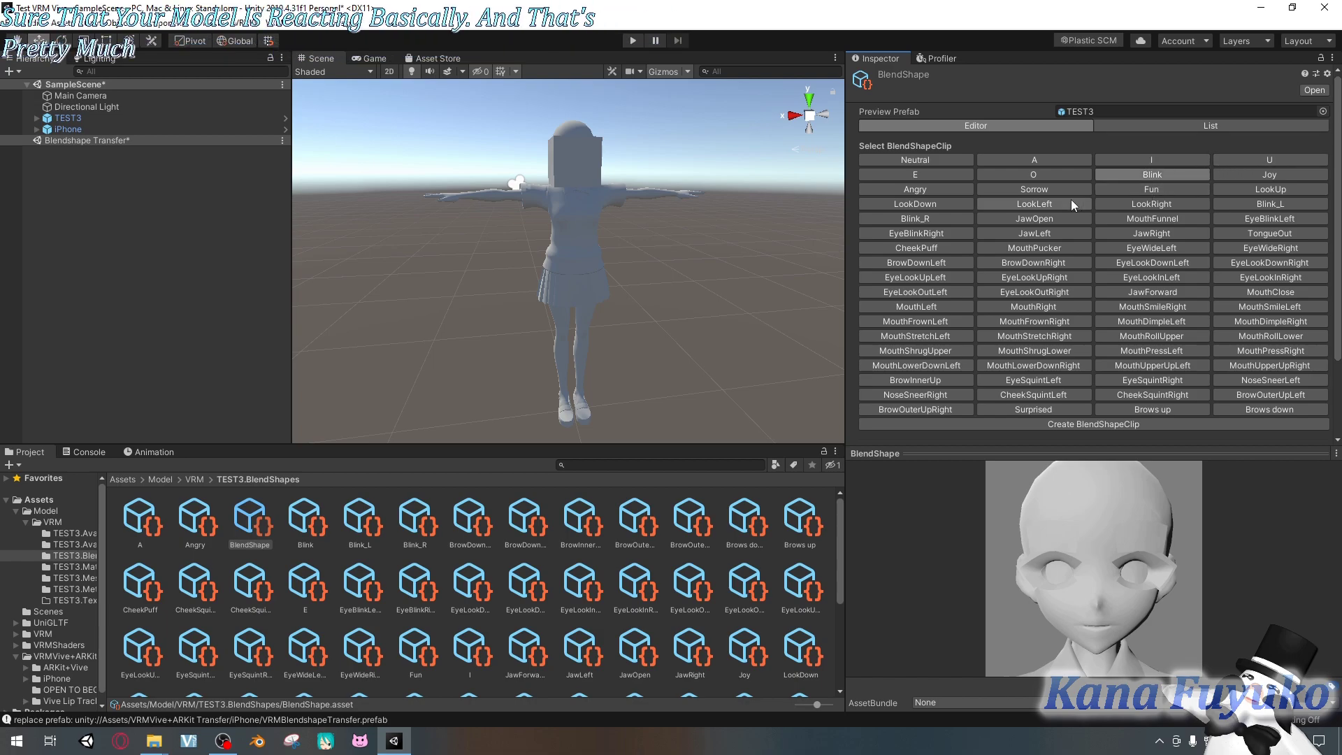
click(1024, 218)
click(1047, 178)
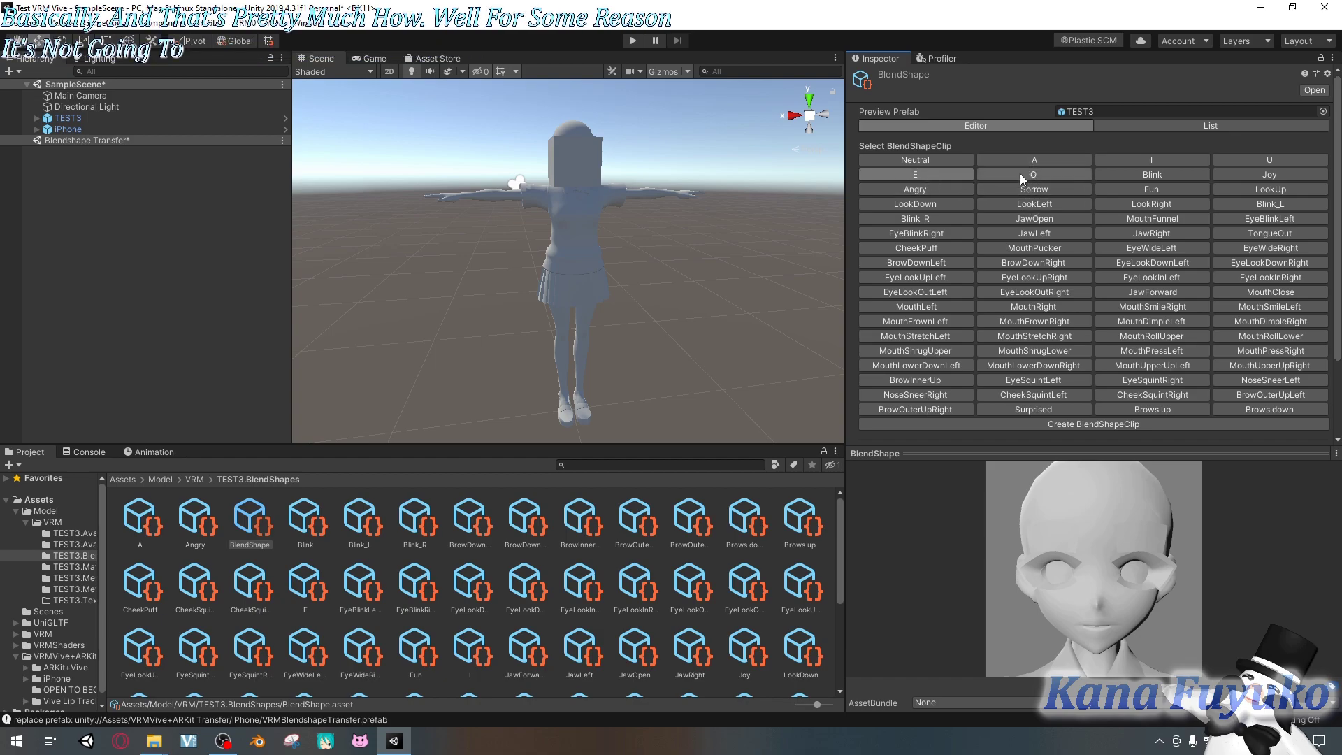
Preview Blink, Sorrow, LookLeft, JawOpen, JawLeft, JawRight, MouthRollUpper, EyeLookOut, MouthShrugLower, Surprised and MouthRight clips.
click(1152, 175)
click(1055, 193)
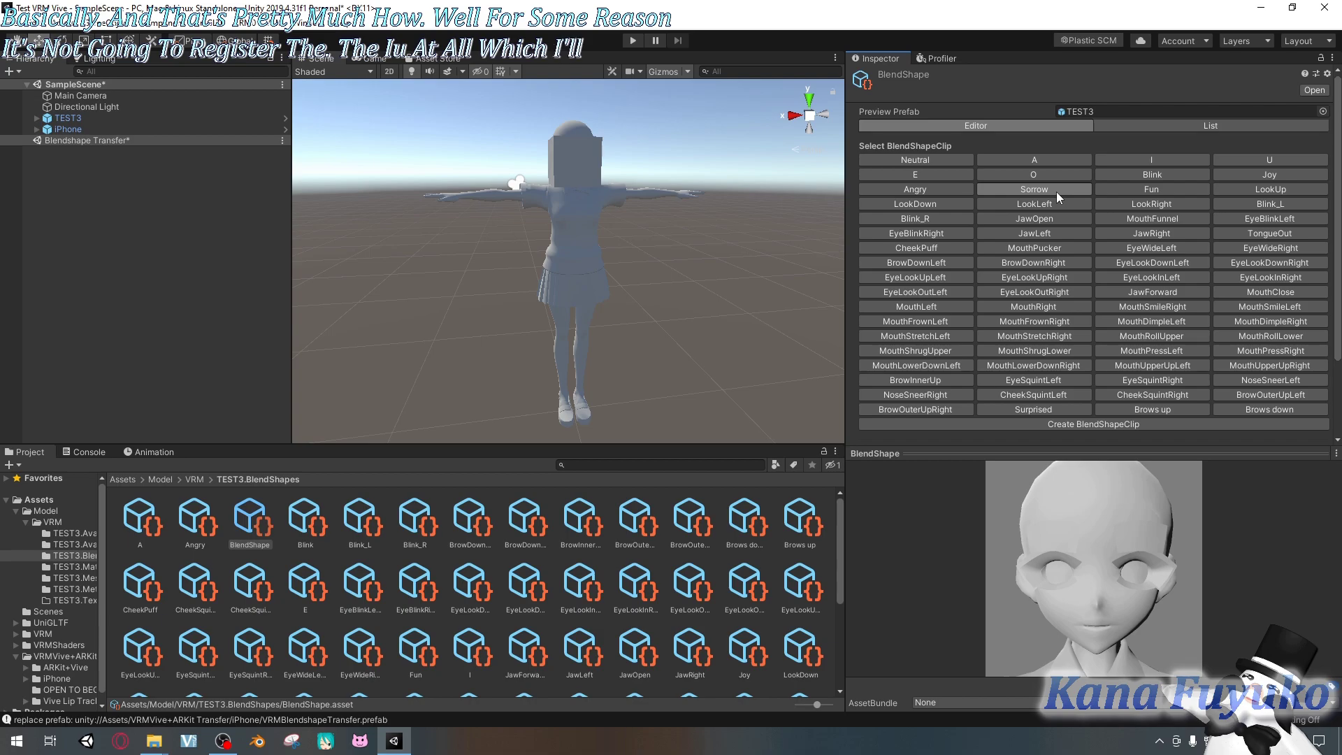
click(1054, 207)
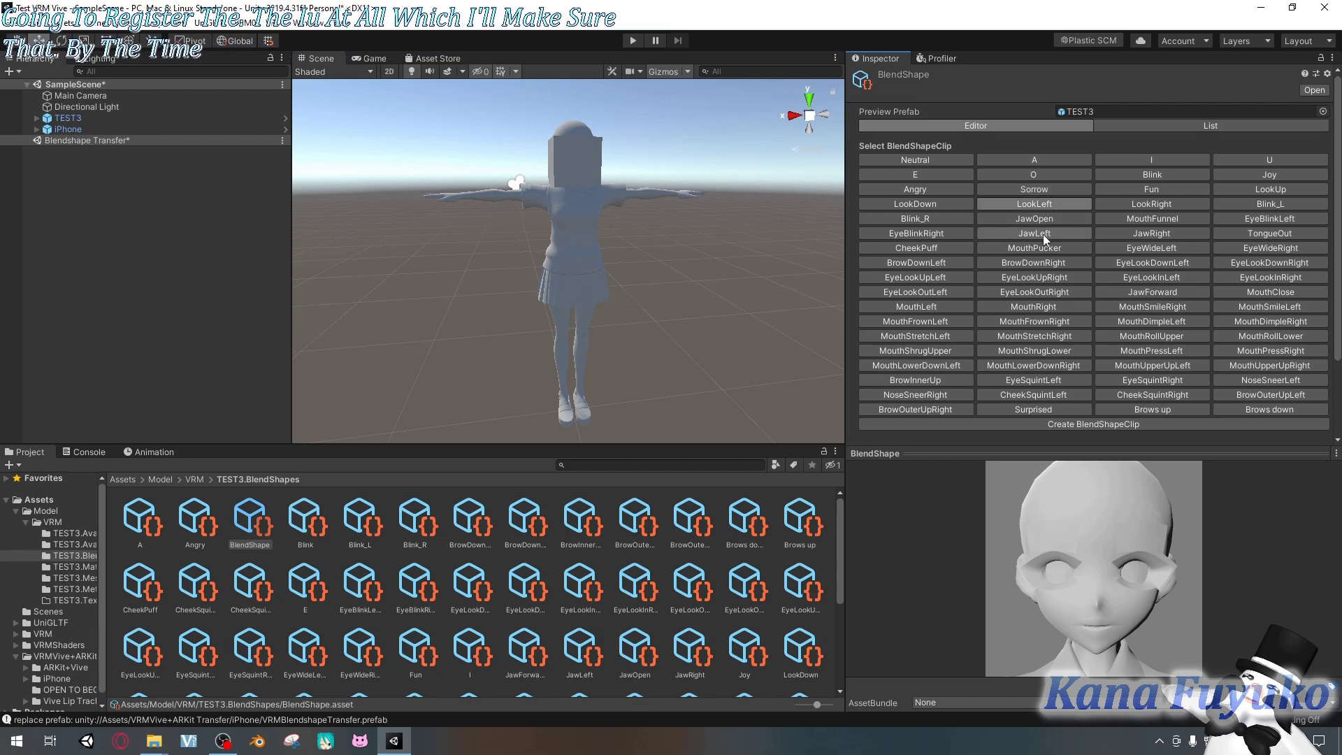
click(1030, 218)
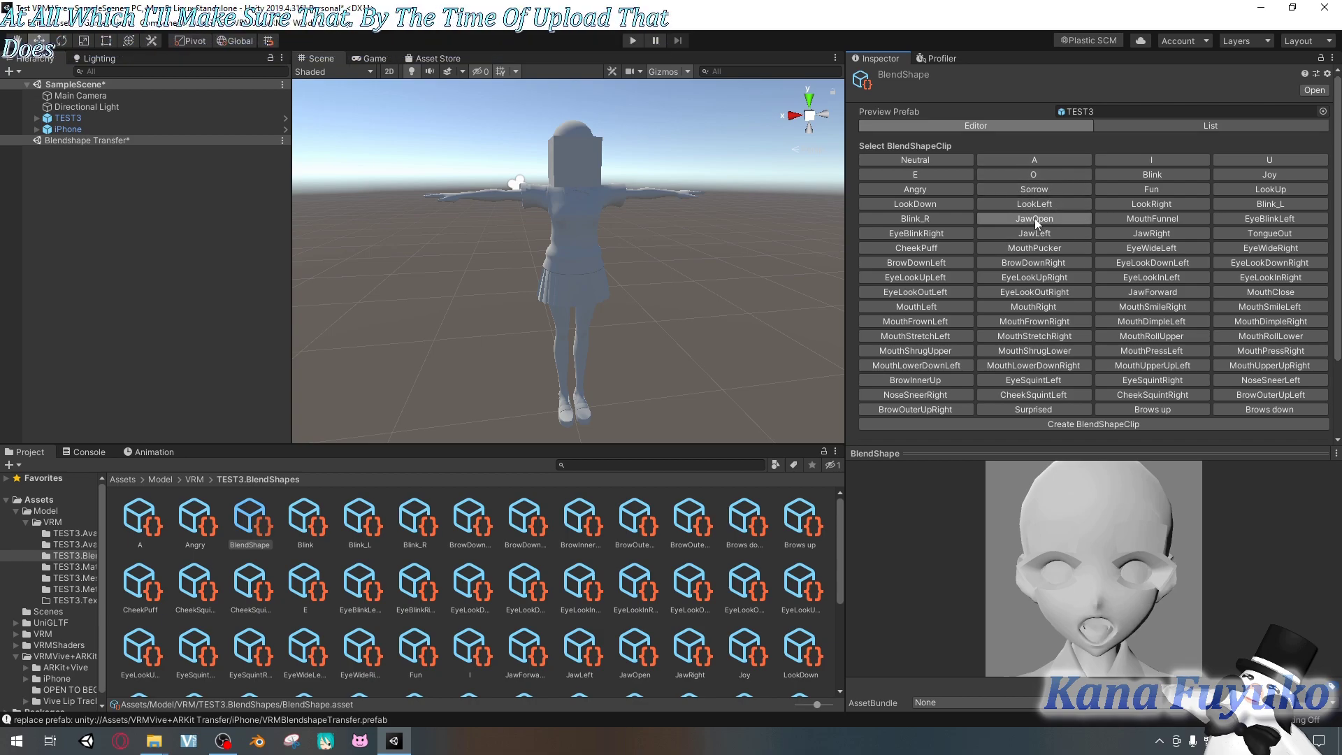
click(1026, 235)
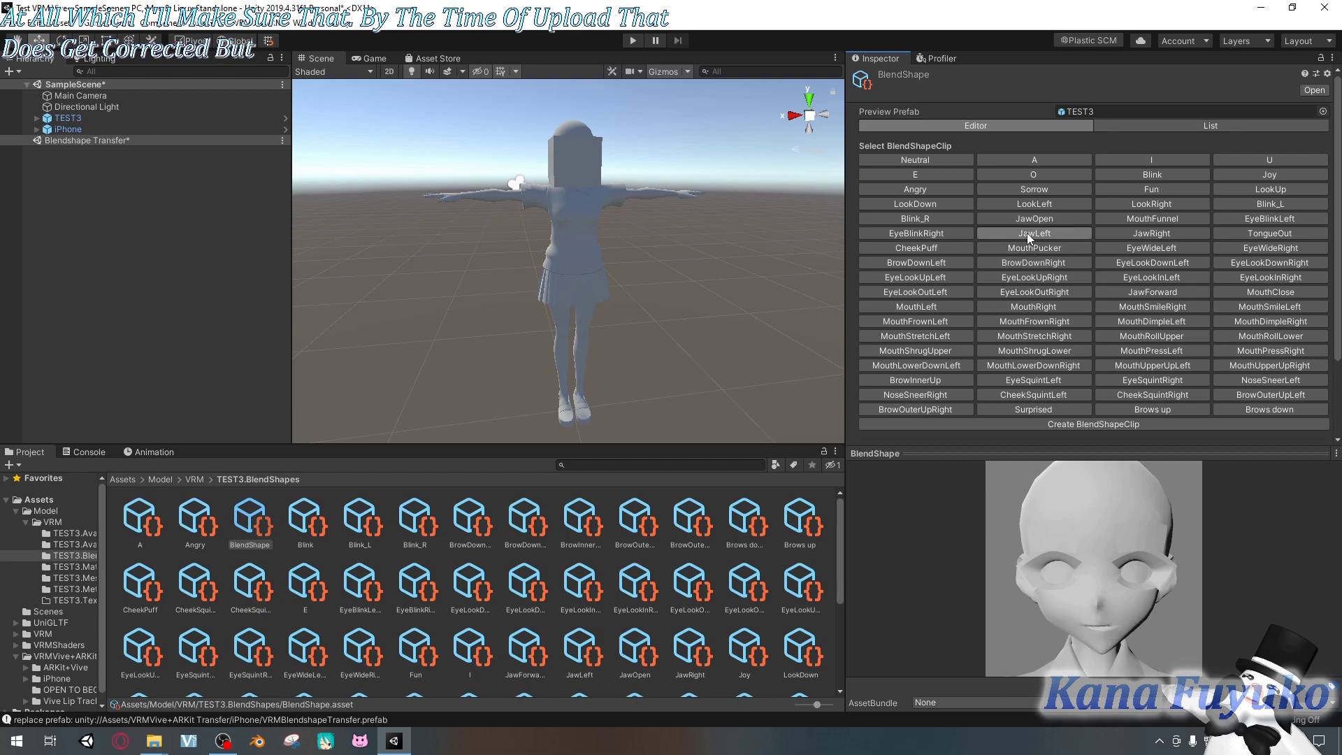
click(1127, 232)
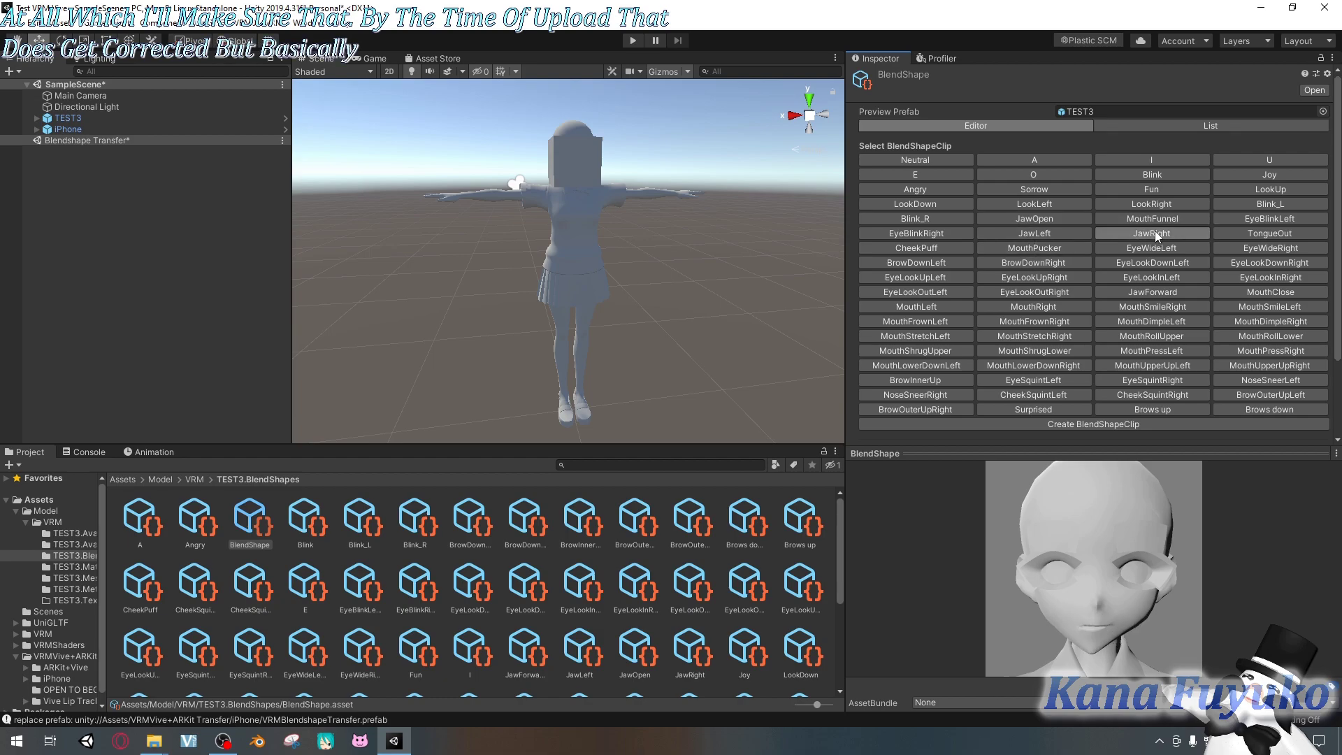
click(1130, 337)
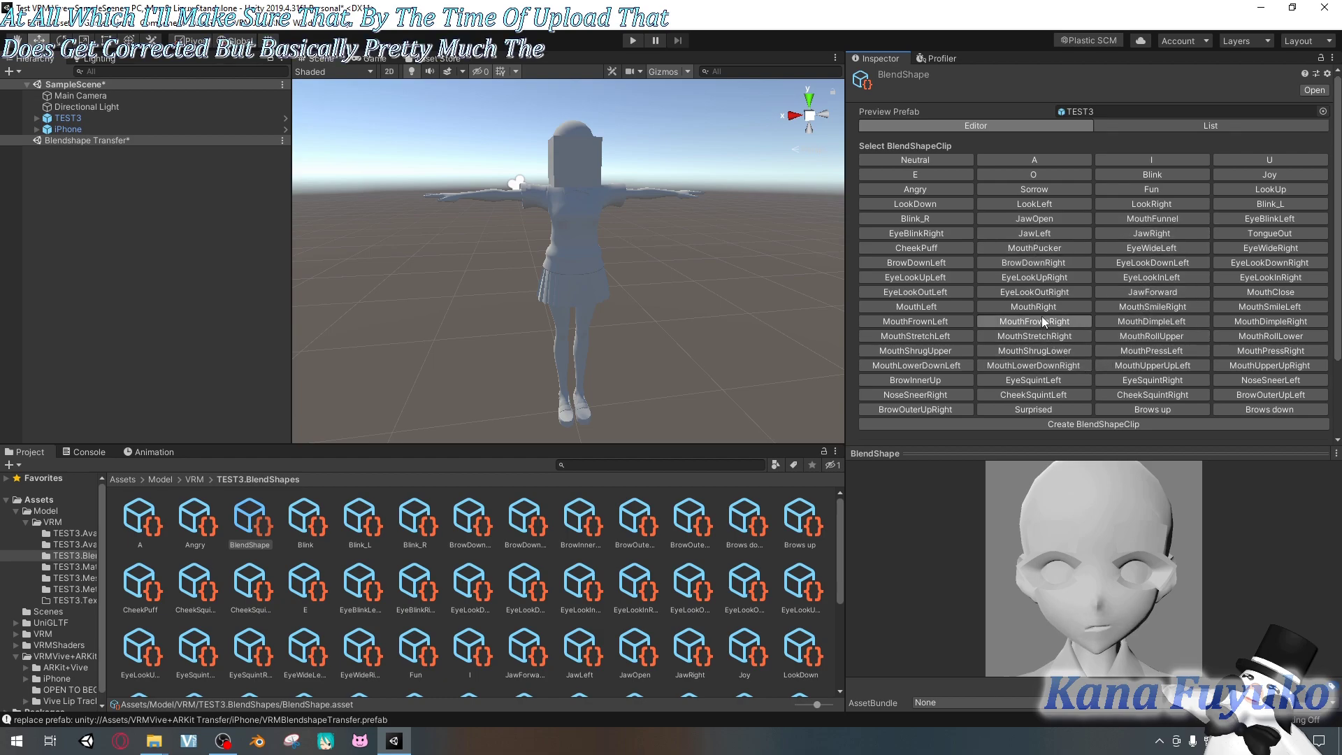
click(1034, 292)
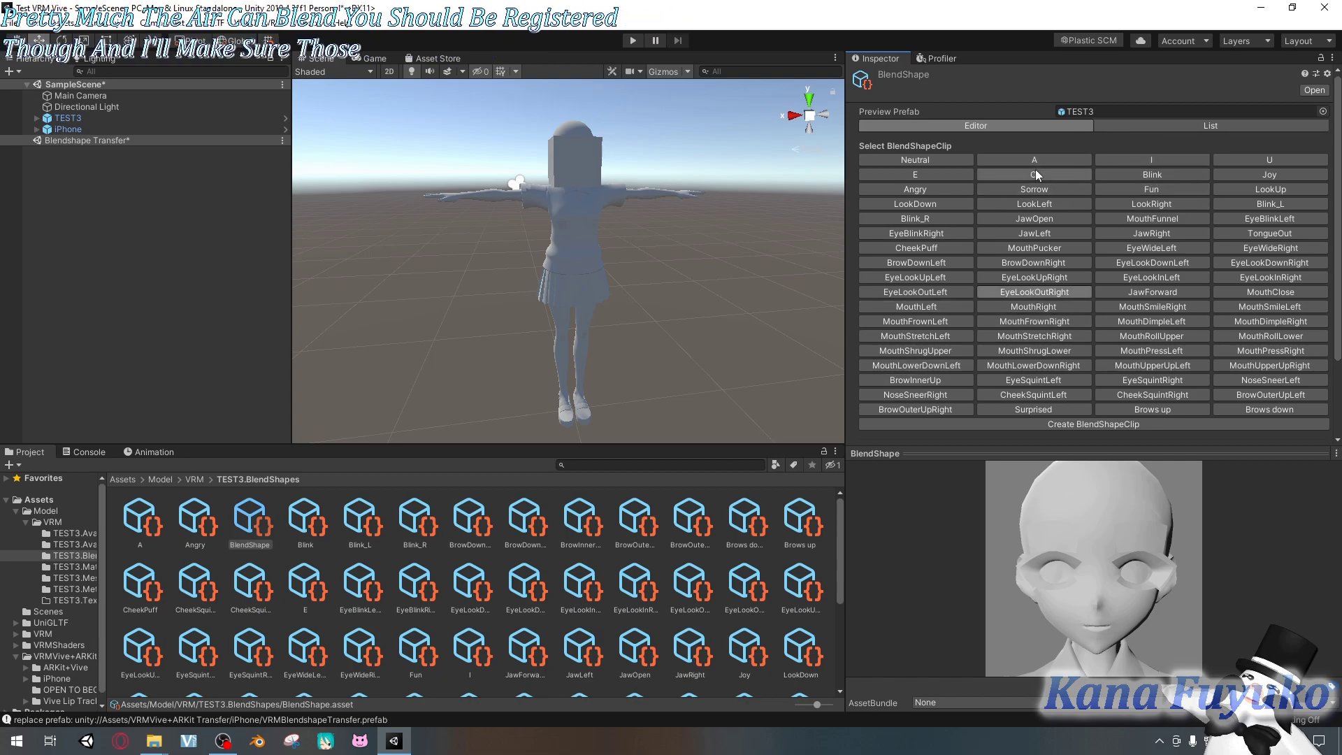
click(907, 292)
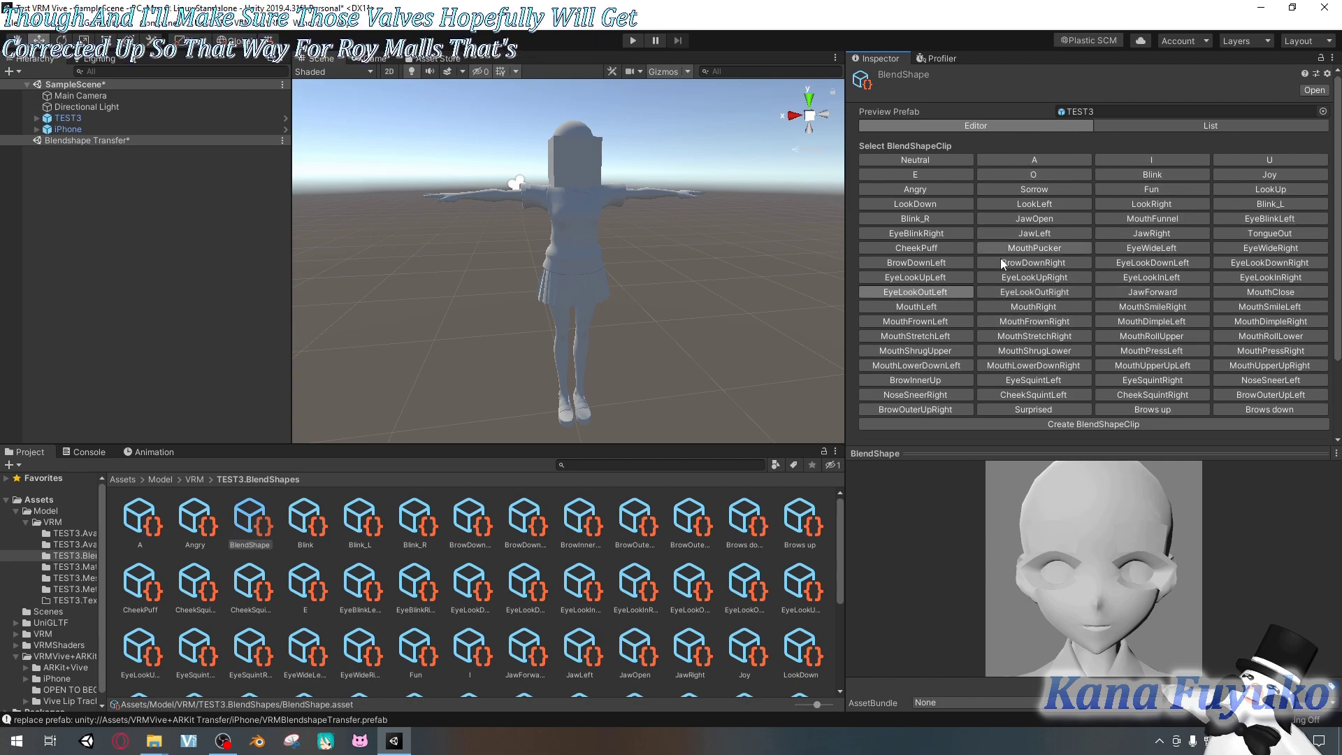
click(996, 353)
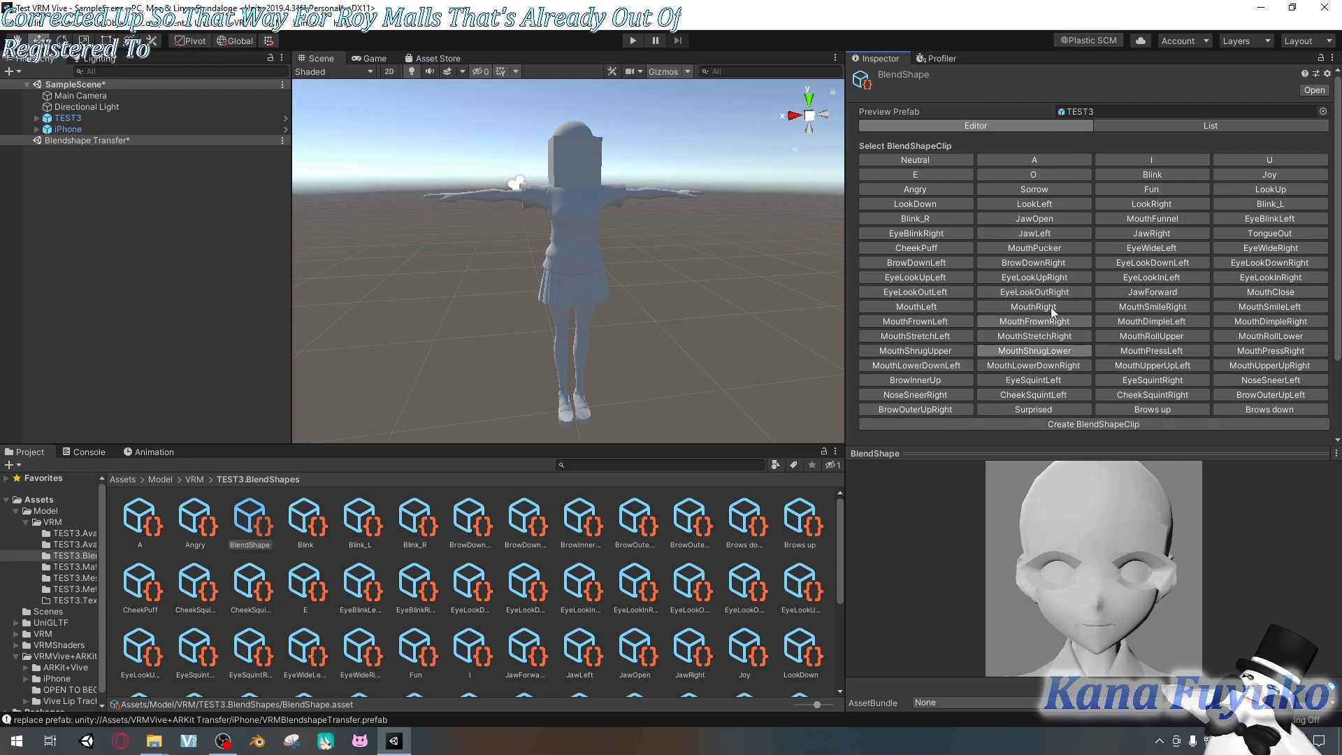
click(1040, 409)
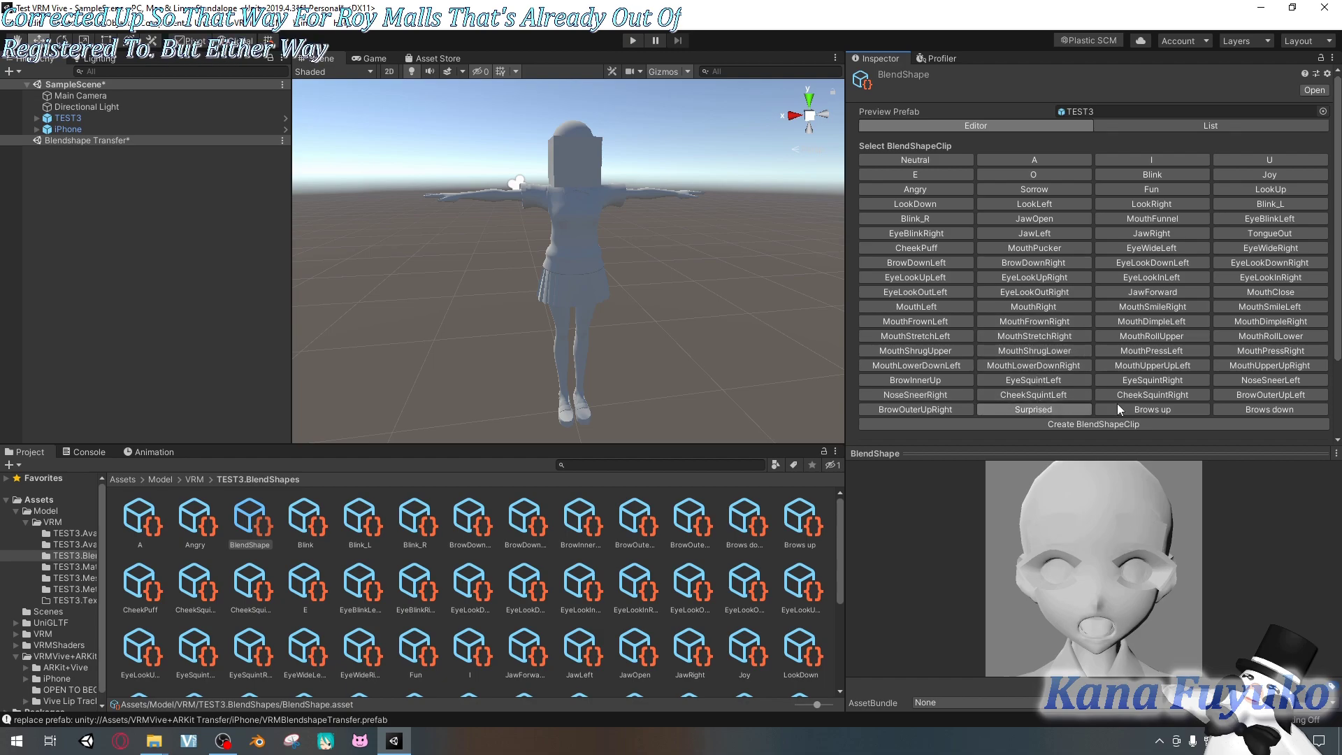
click(1068, 306)
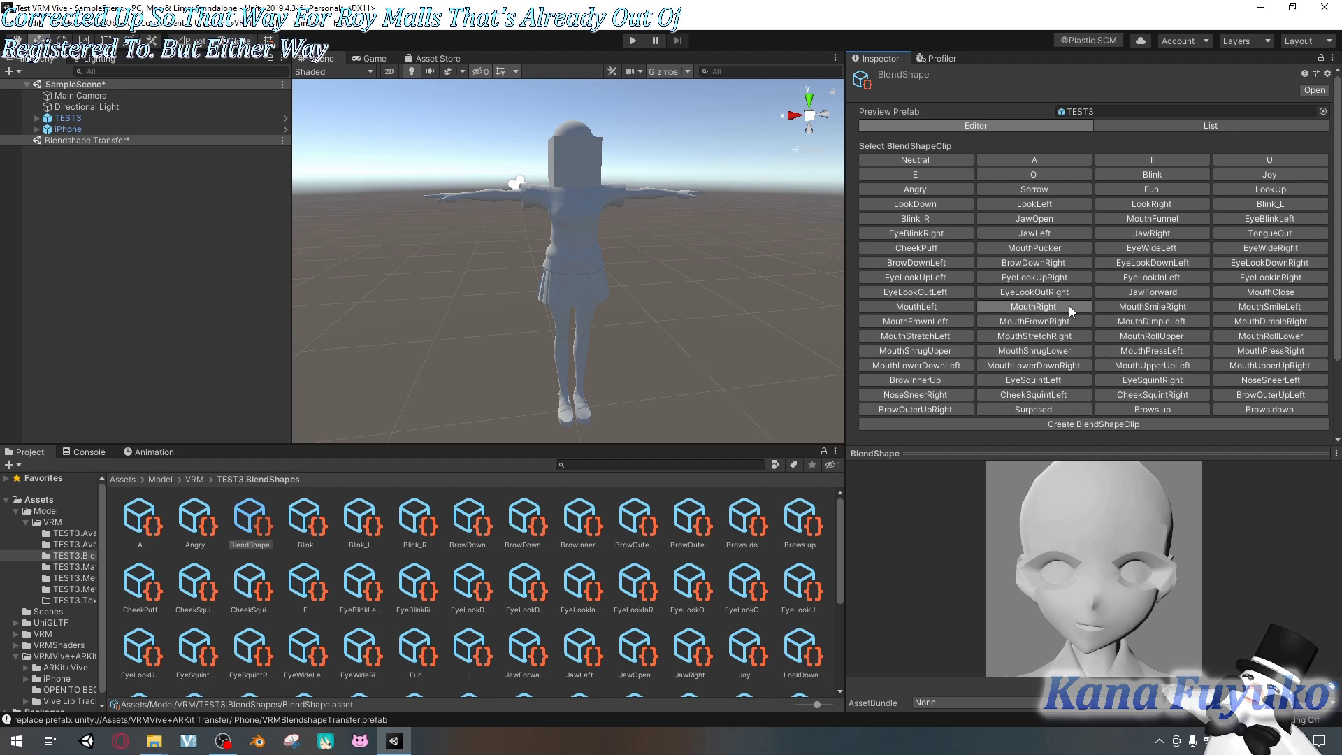
Collapse the VRM, Model and ARKit transfer folders and return to the top-level Assets folder.
click(25, 522)
click(15, 512)
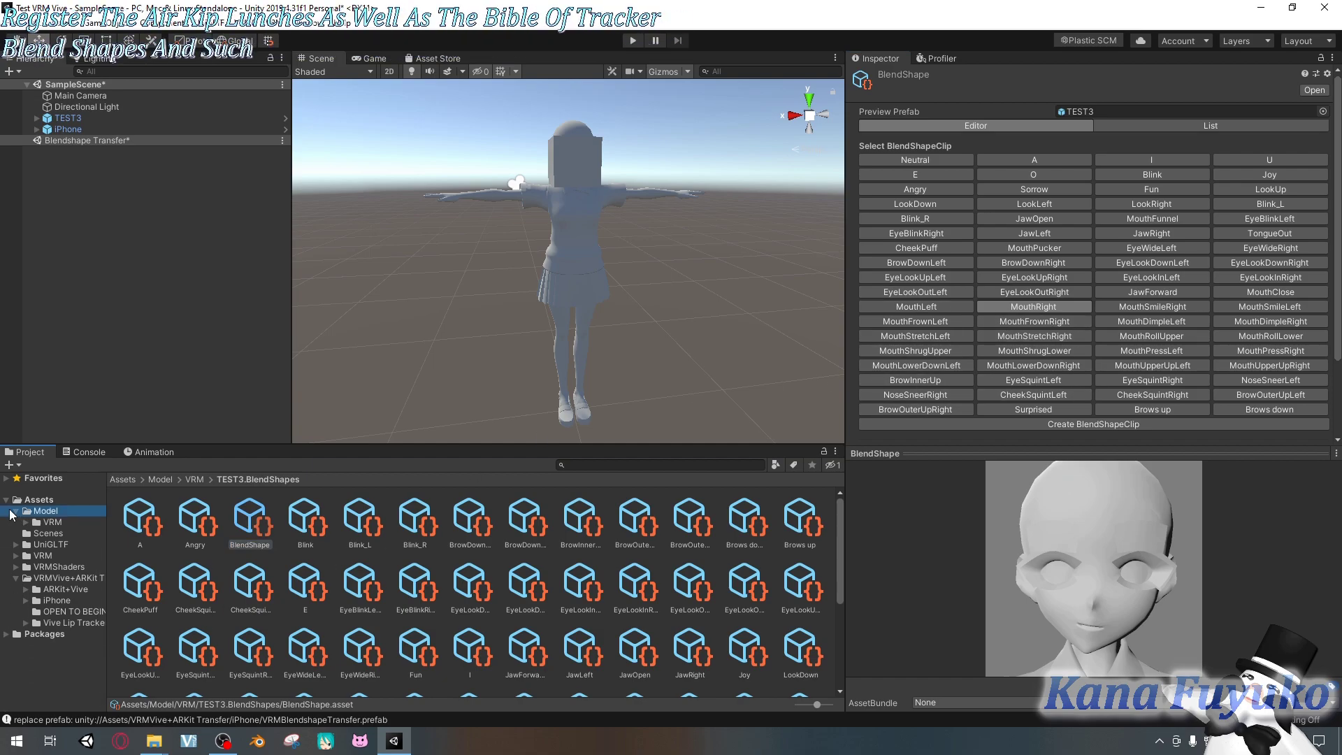
click(15, 511)
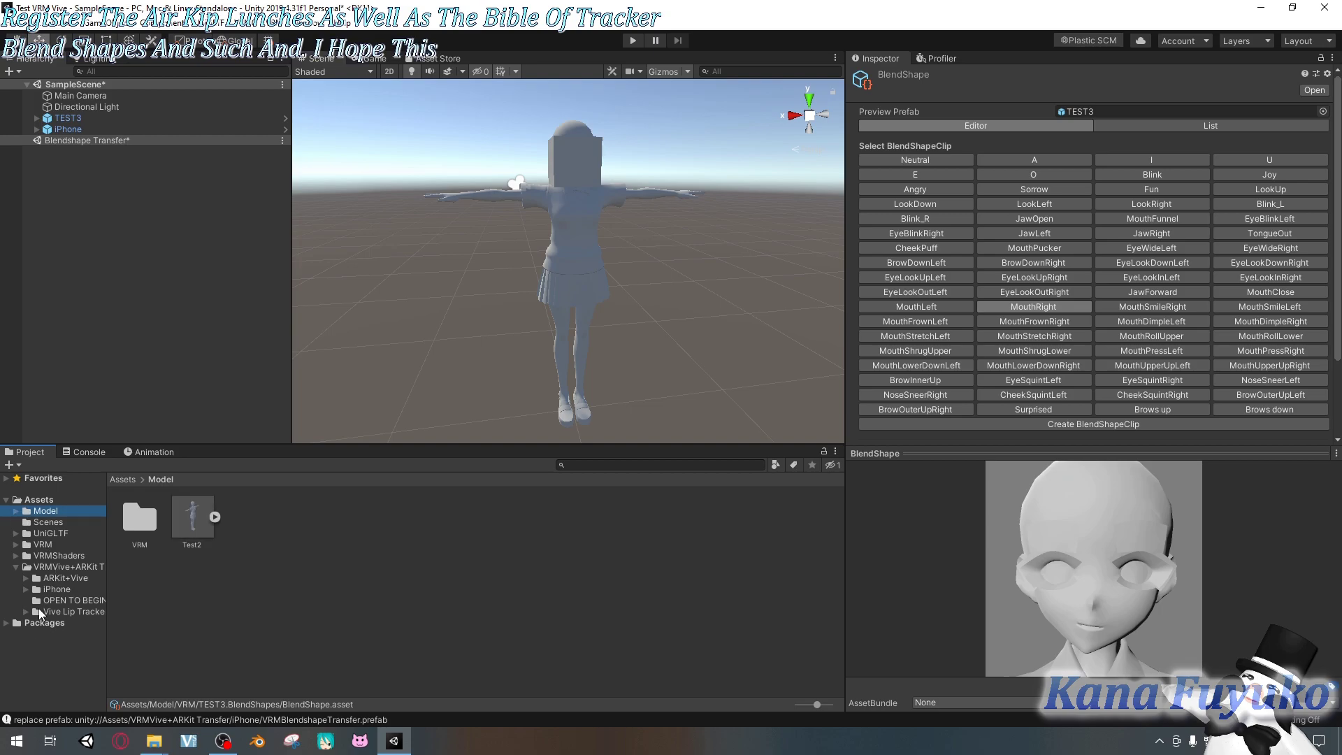
click(16, 566)
click(266, 621)
click(128, 478)
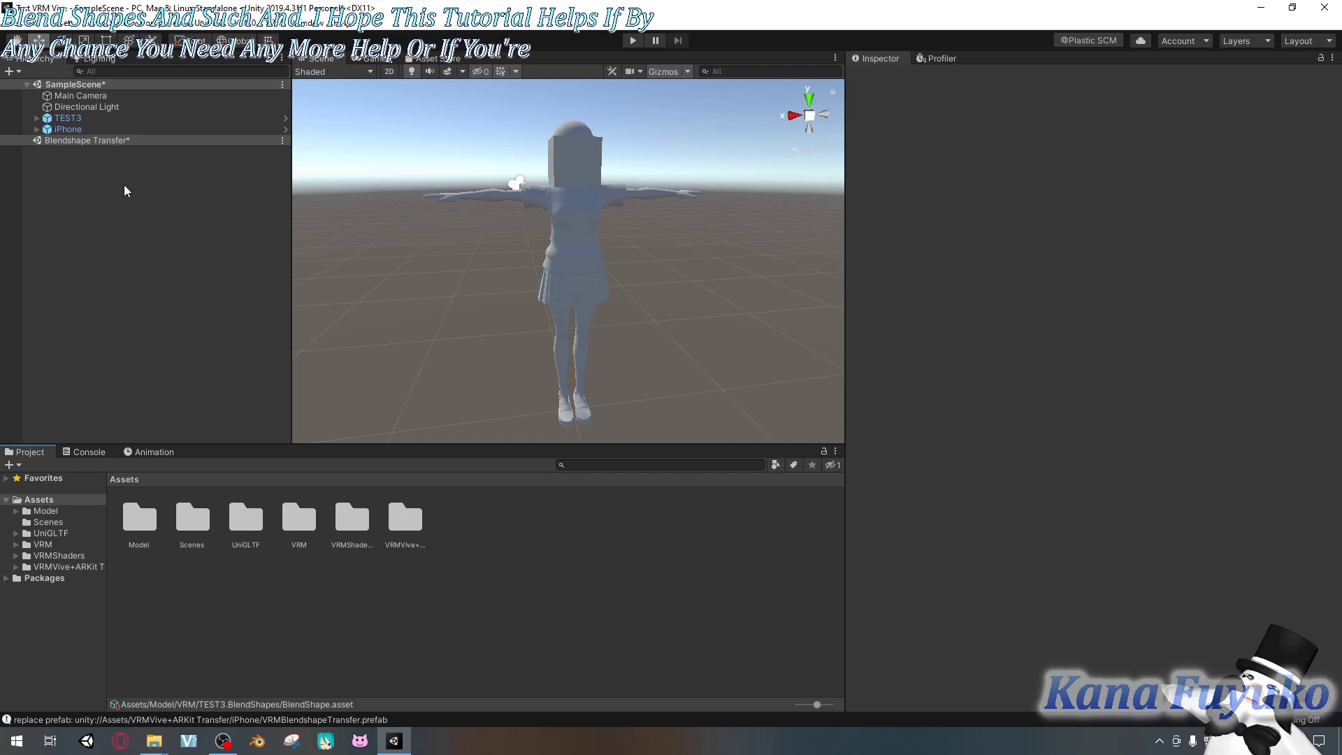
Remove the Blendshape Transfer scene without saving and delete the iPhone object.
click(281, 142)
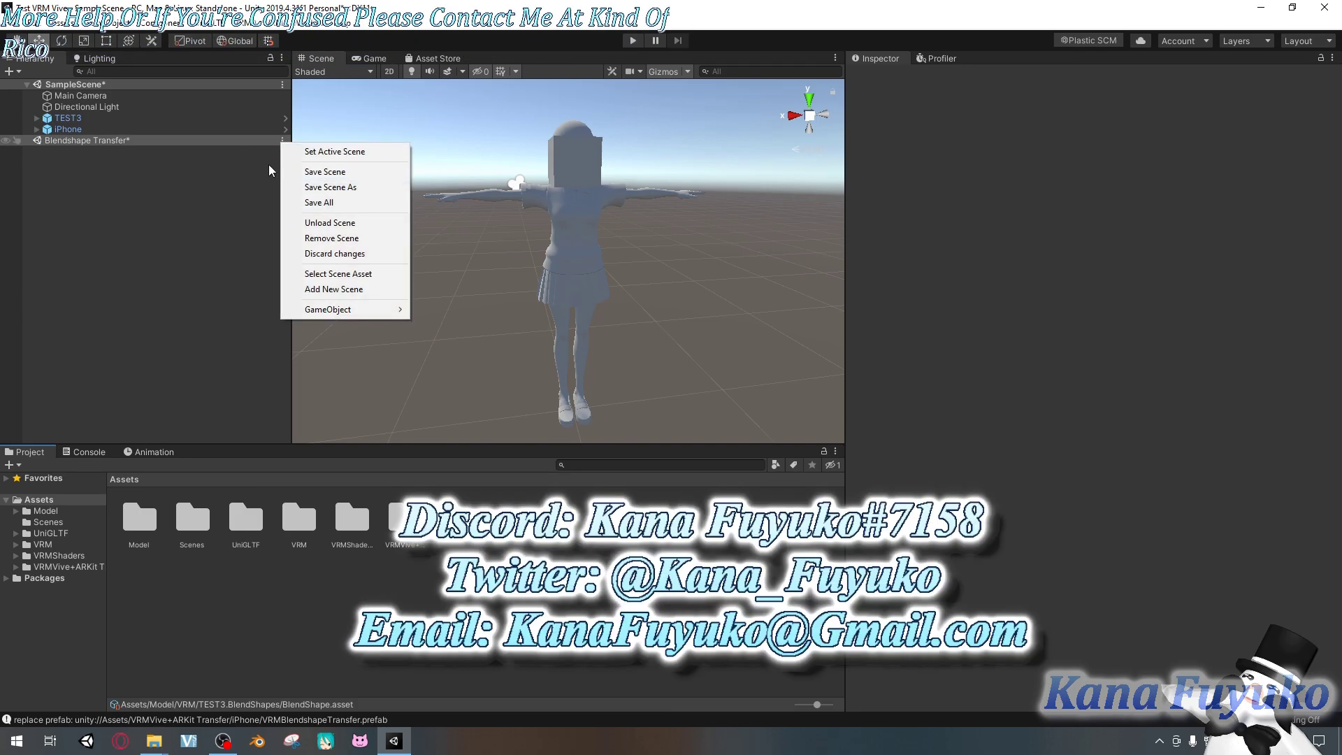
click(325, 239)
click(712, 403)
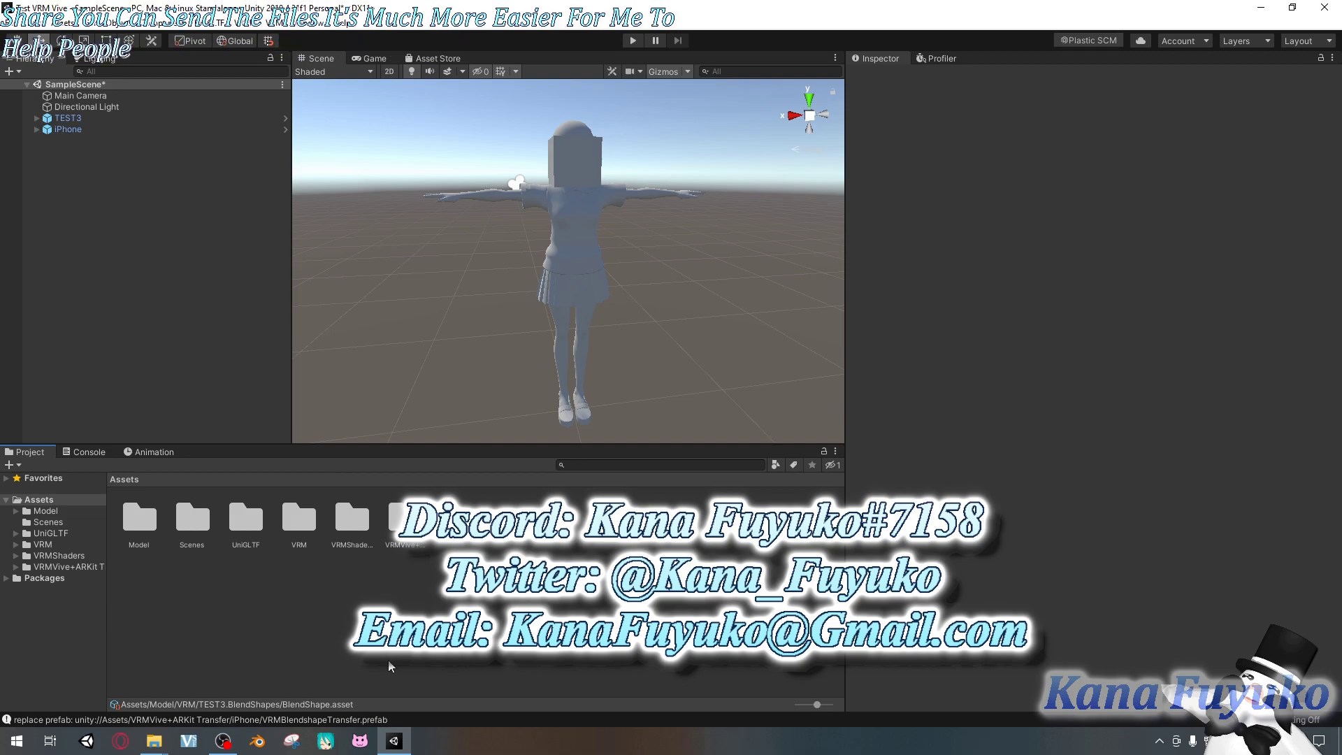
click(100, 131)
key(Delete)
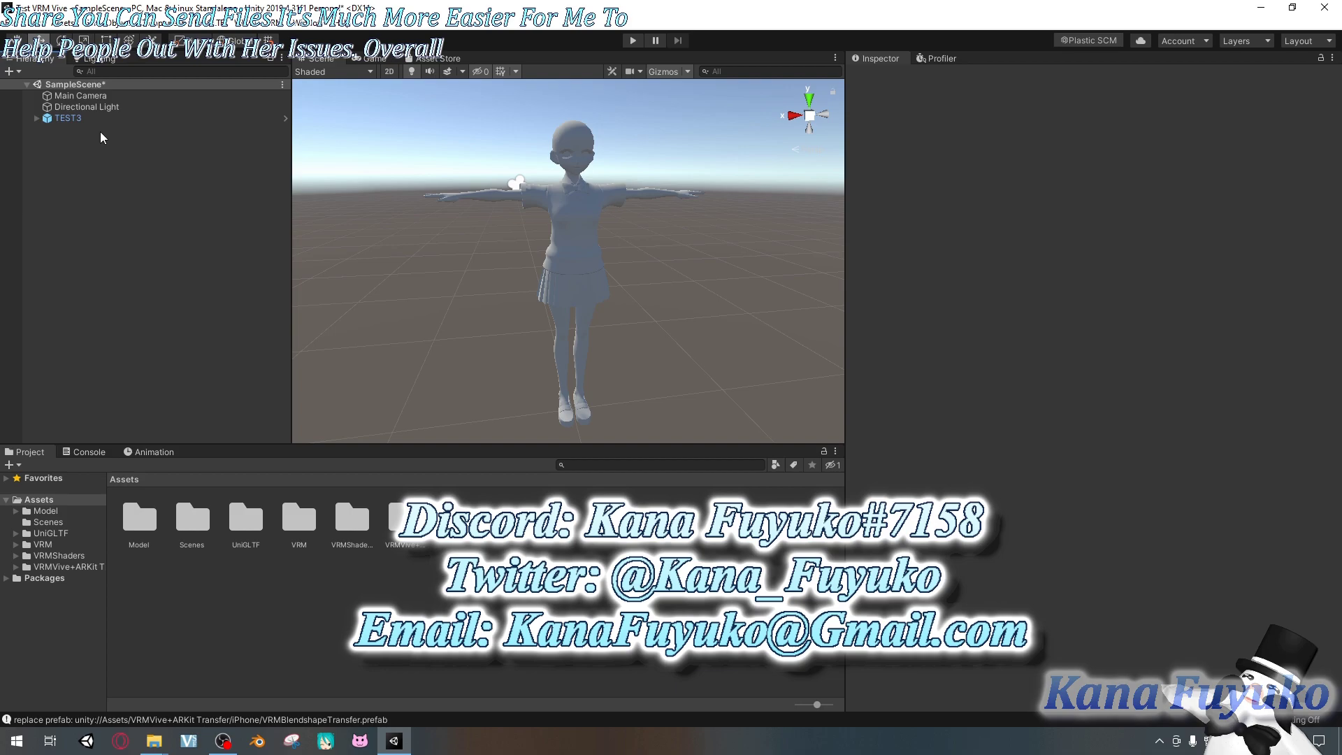